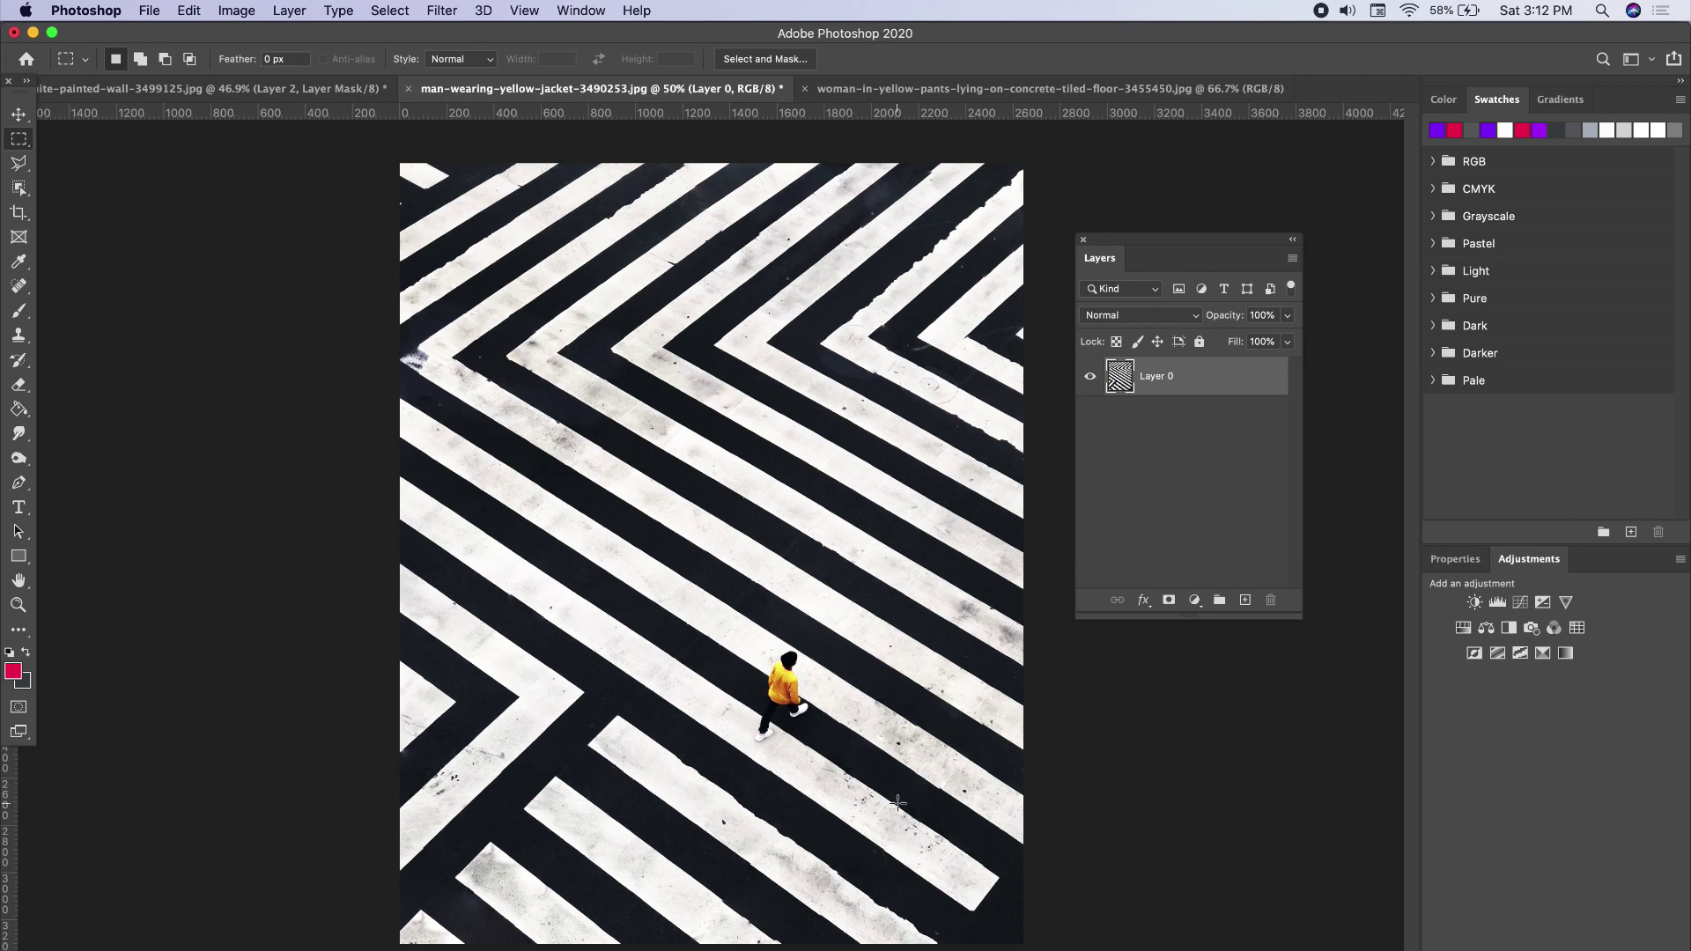
Draw a freehand lasso selection closely around the walking man in the yellow jacket.
scroll(898, 804, up, 5)
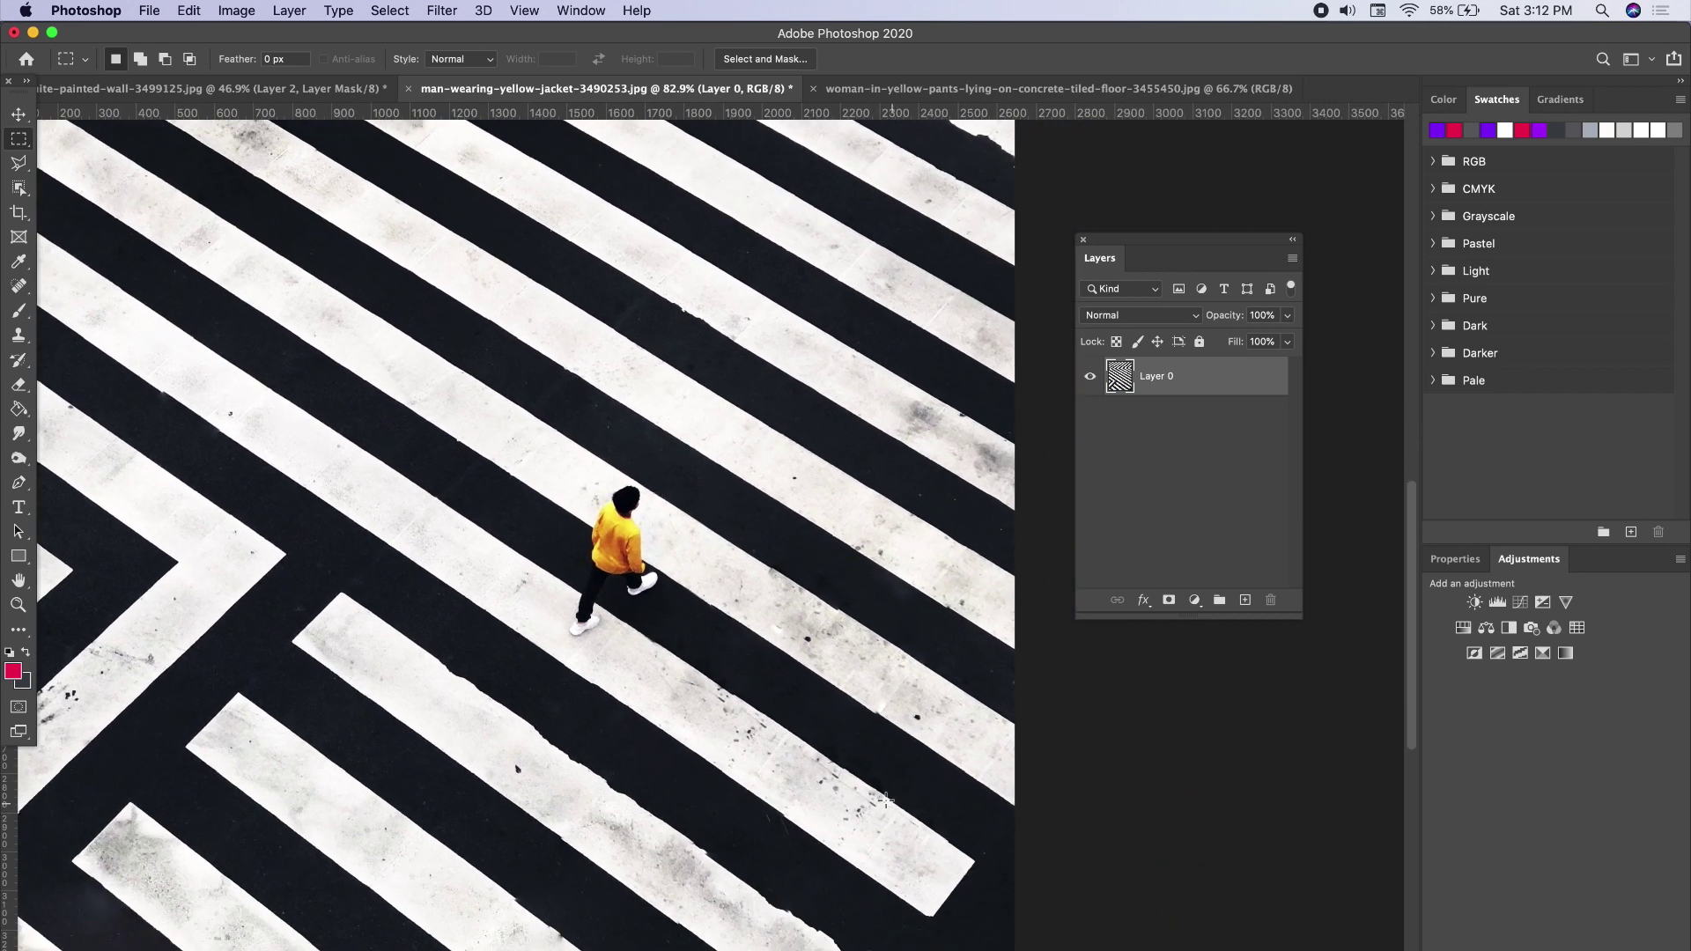
scroll(886, 801, up, 3)
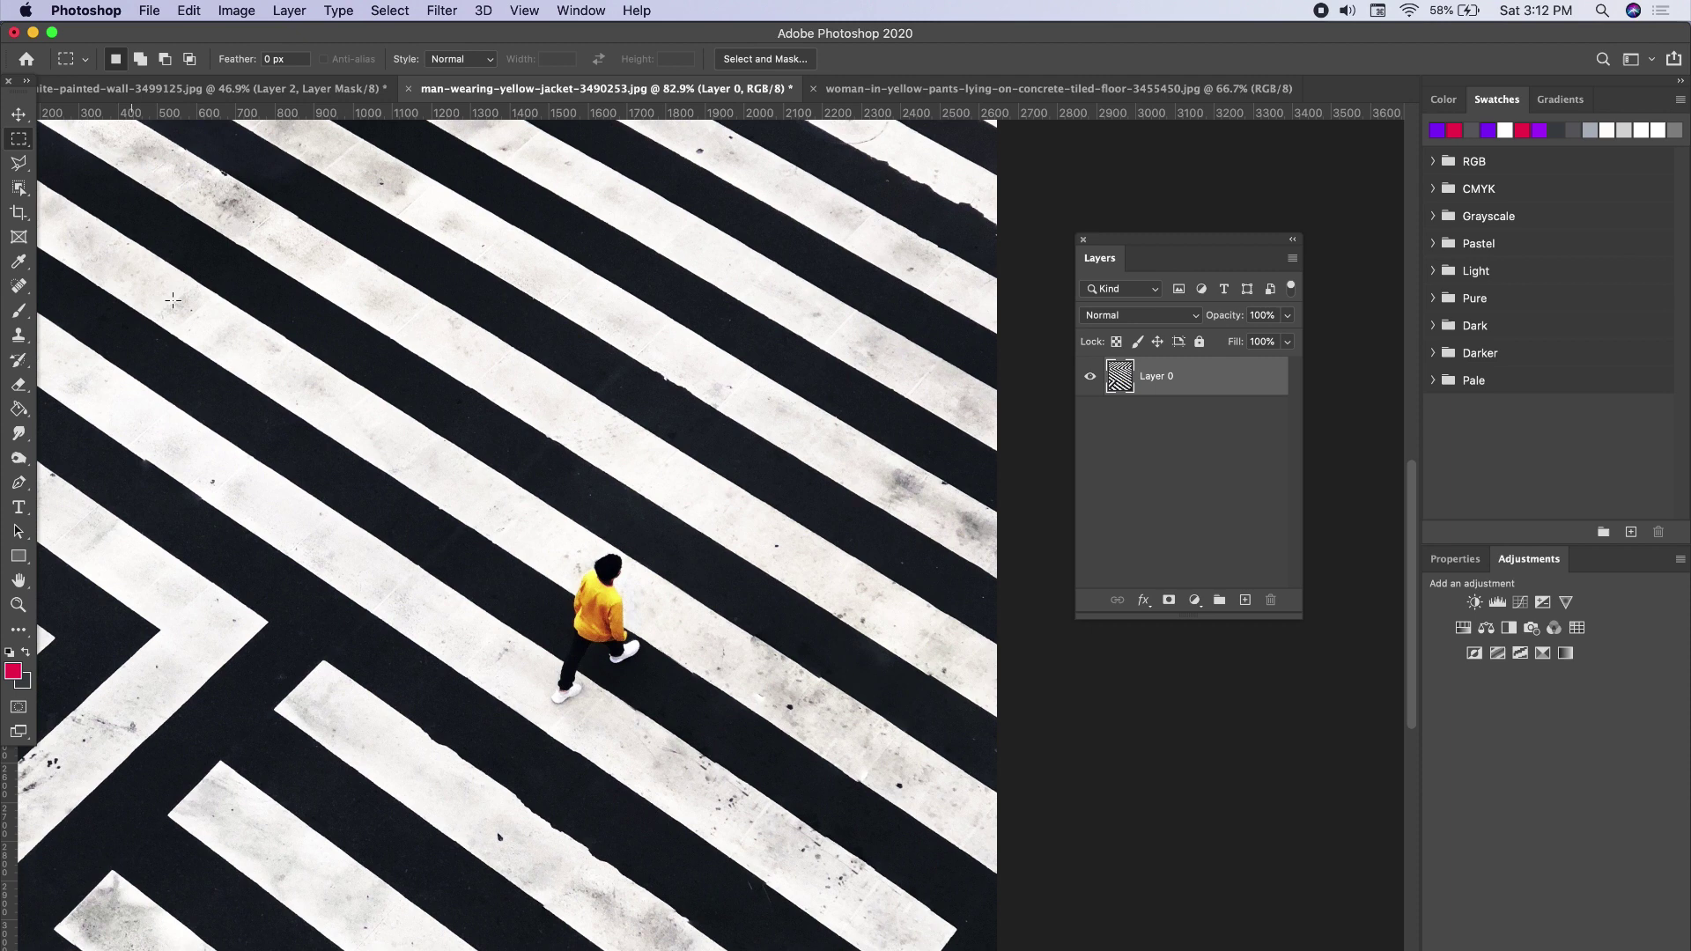
click(20, 166)
click(96, 163)
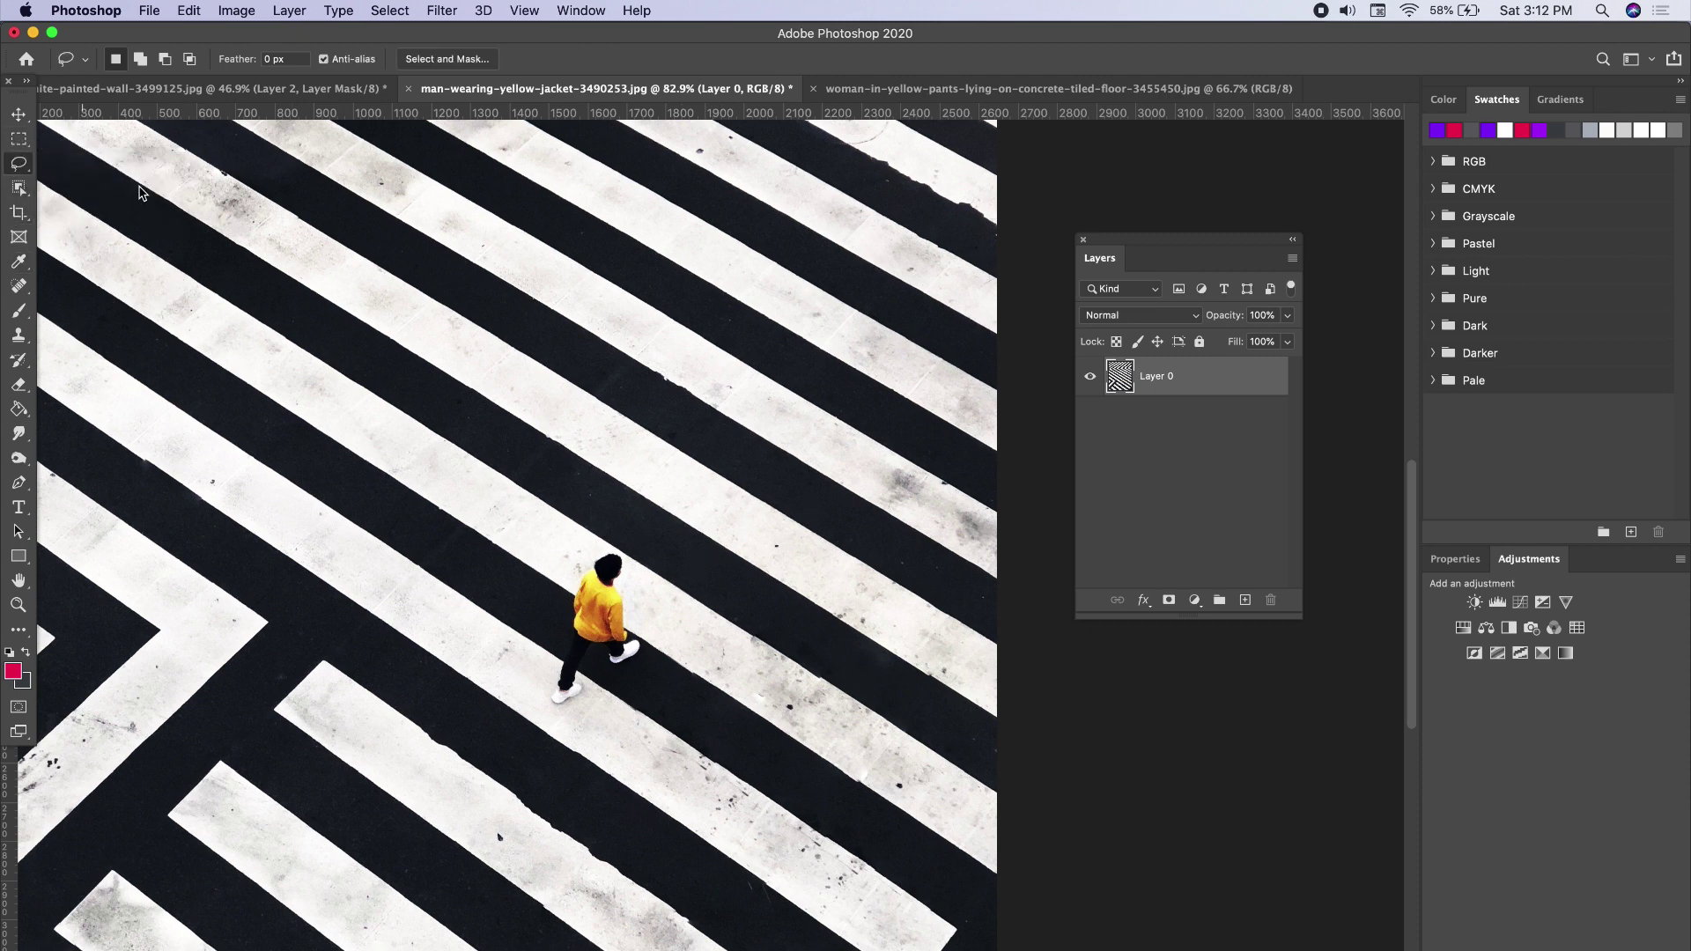
mouse_move(561, 666)
mouse_down()
mouse_move(596, 548)
mouse_move(618, 544)
mouse_move(654, 628)
mouse_move(634, 674)
mouse_move(565, 721)
mouse_move(546, 685)
mouse_move(574, 638)
mouse_up()
Replace the selected man with surrounding stripes using Content-Aware Fill, output to a new layer.
click(194, 10)
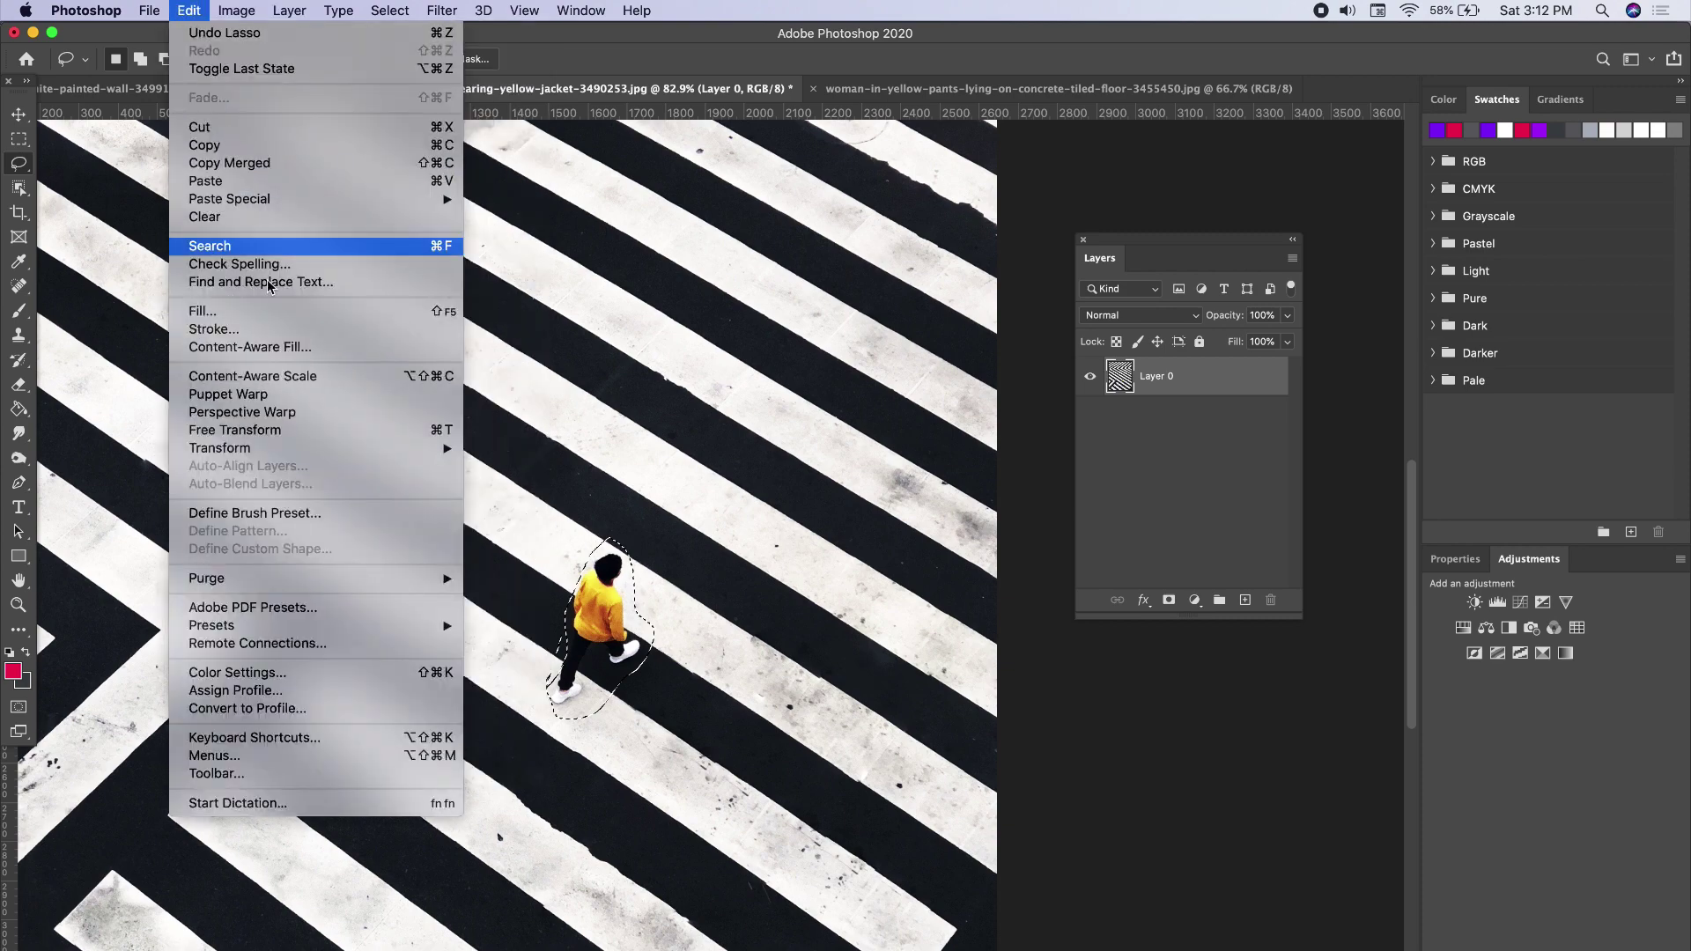
click(265, 347)
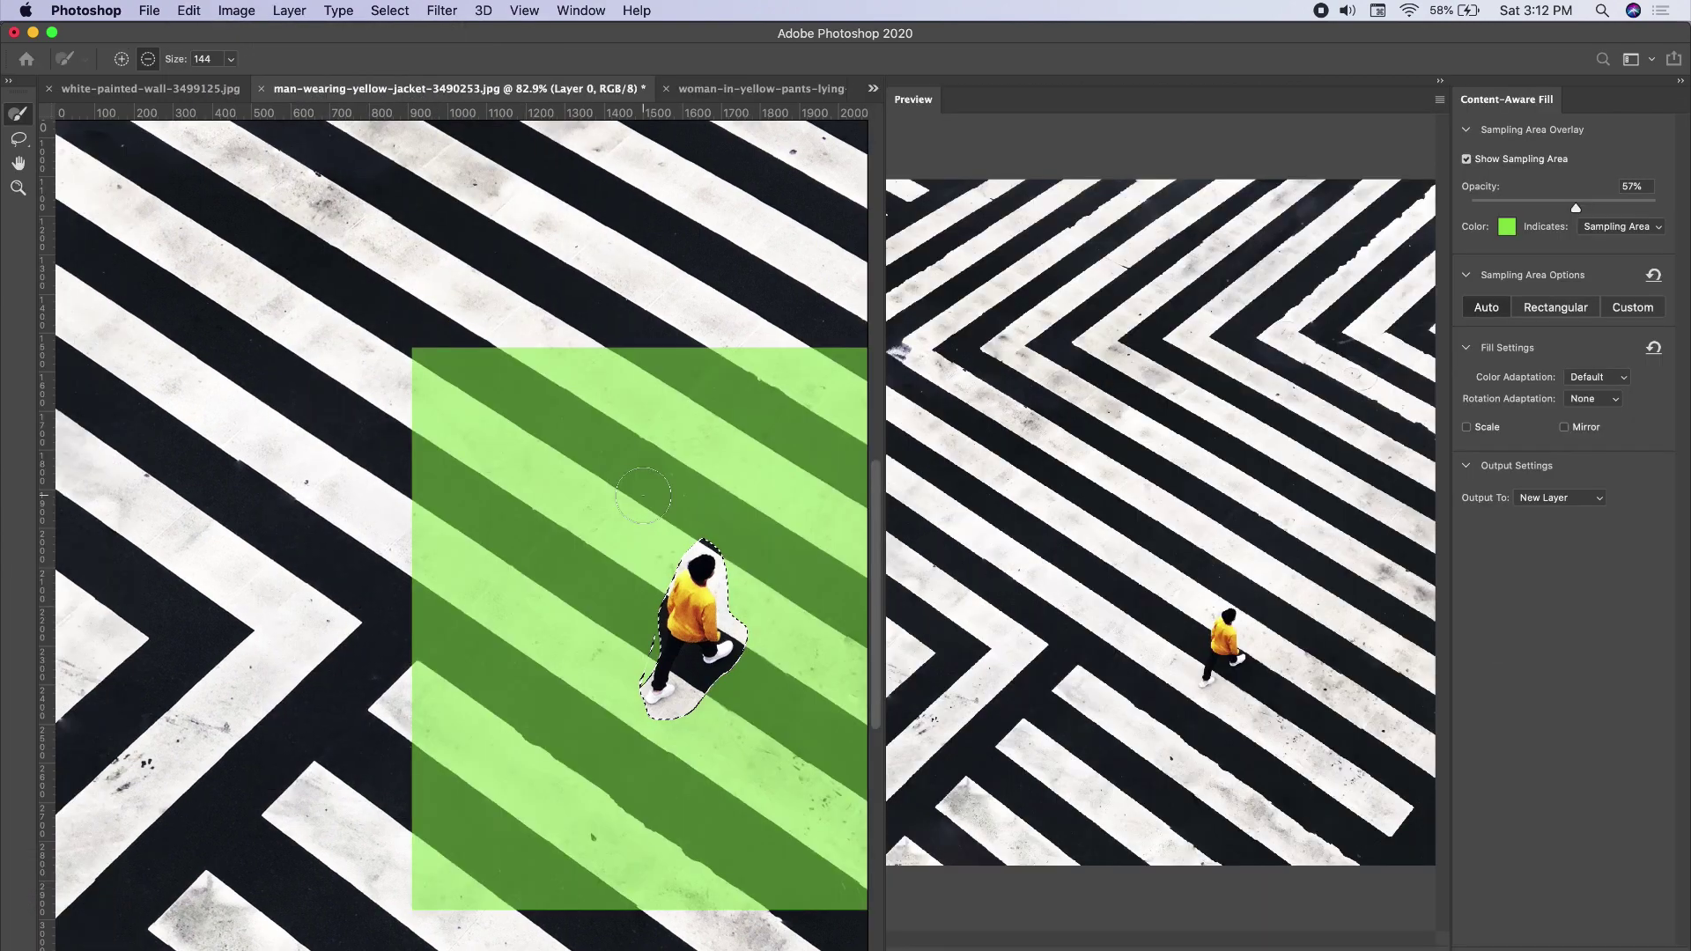
scroll(689, 632, right, 5)
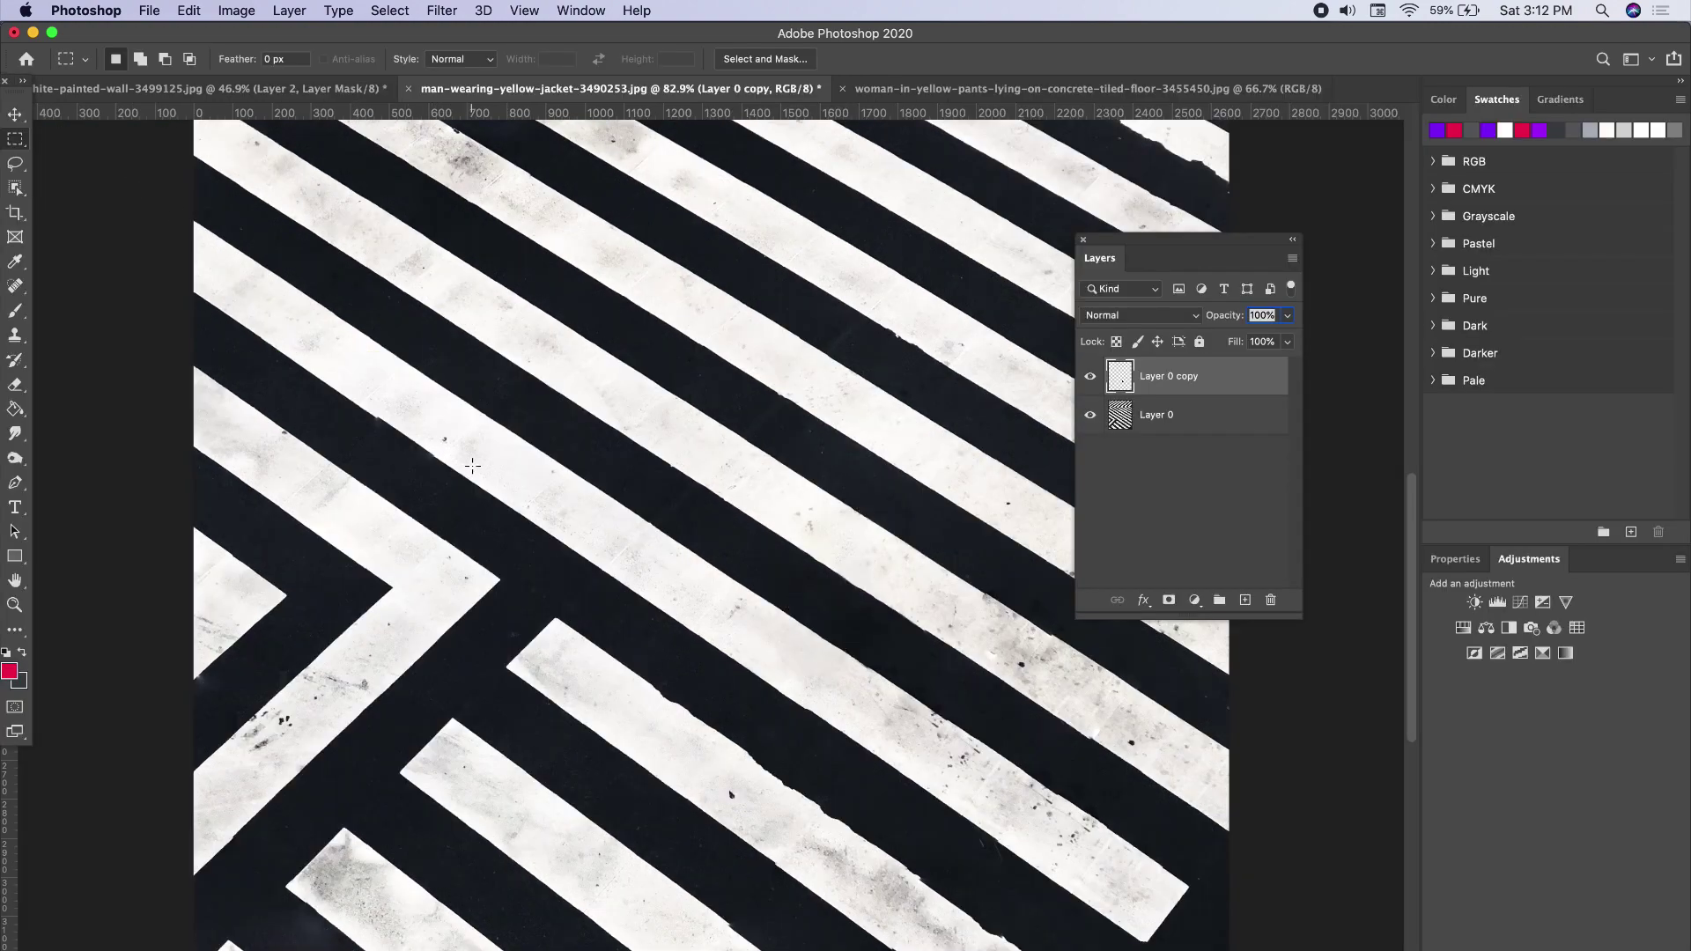
Undo the content-aware fill of the man and clear the selection around him.
key(super+z)
key(super+z)
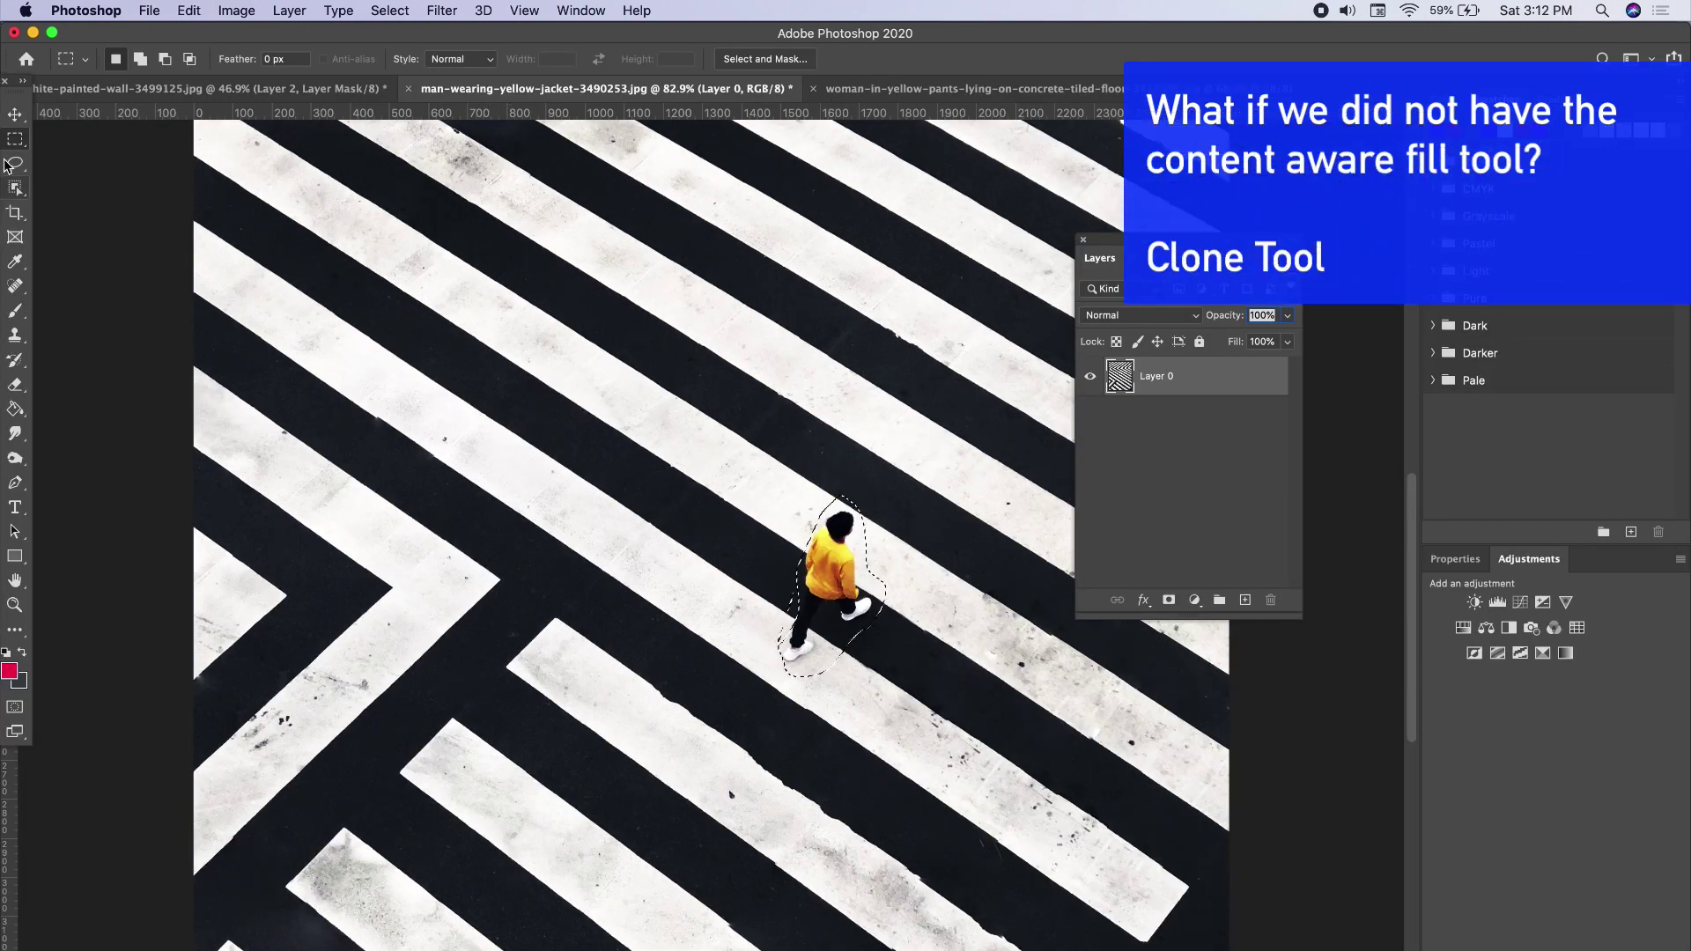
click(89, 182)
scroll(617, 498, right, 5)
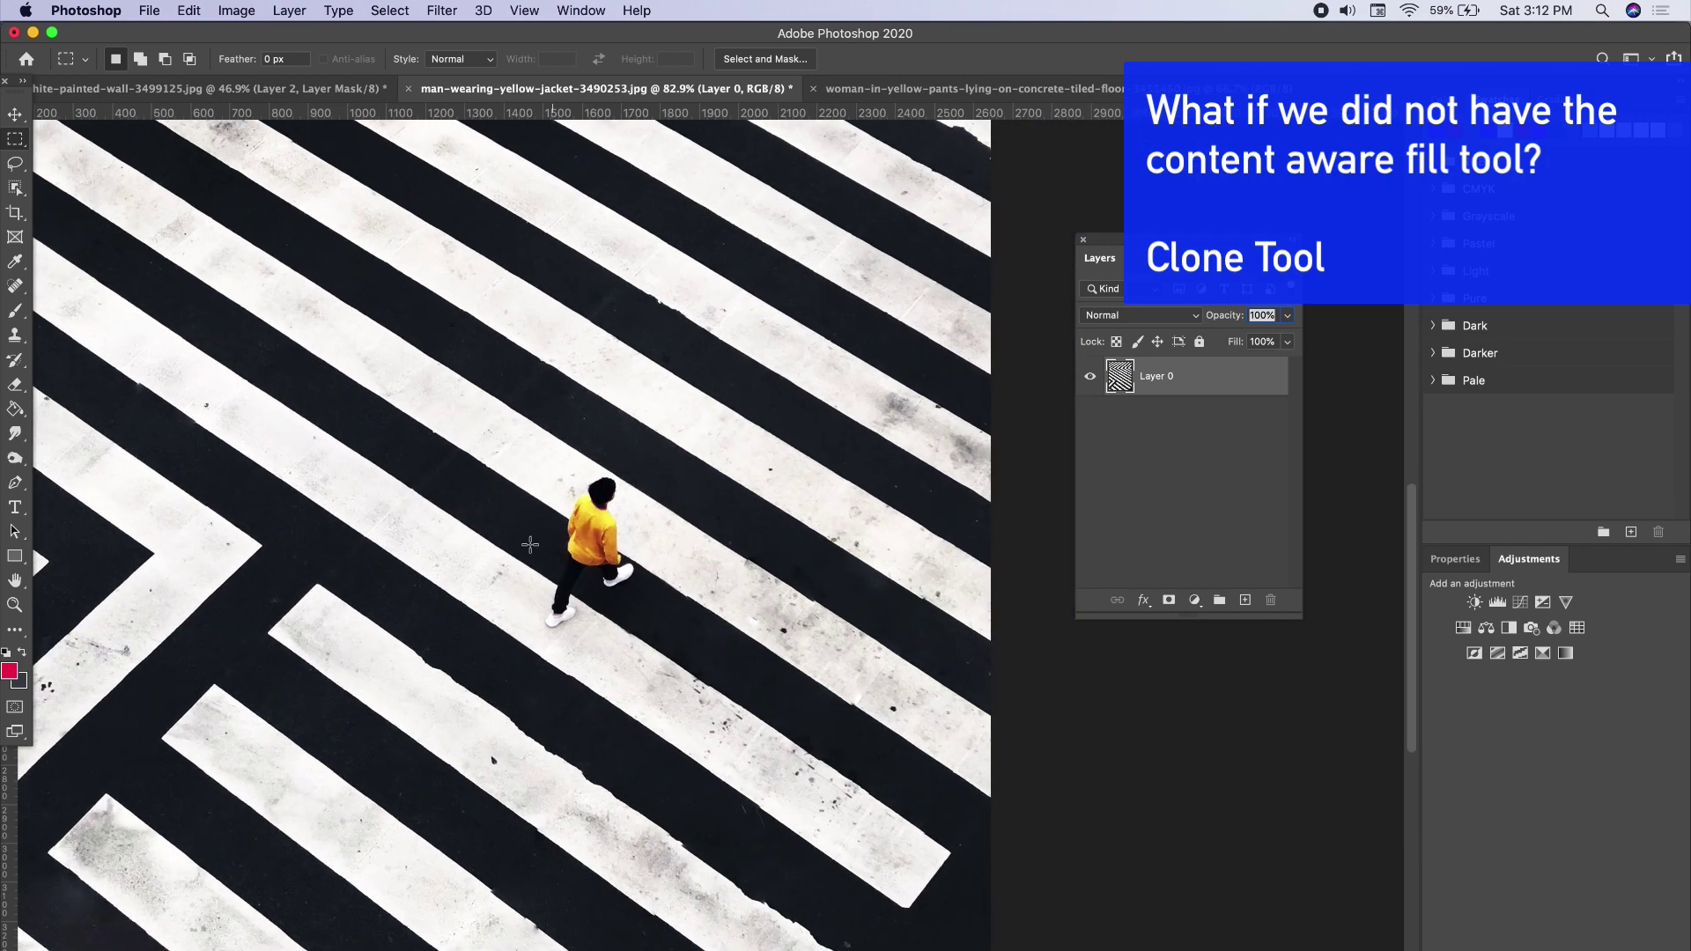
Select the section of white stripe behind the man's head and shoulders with the Polygonal Lasso, following the stripe's edges.
scroll(531, 544, up, 5)
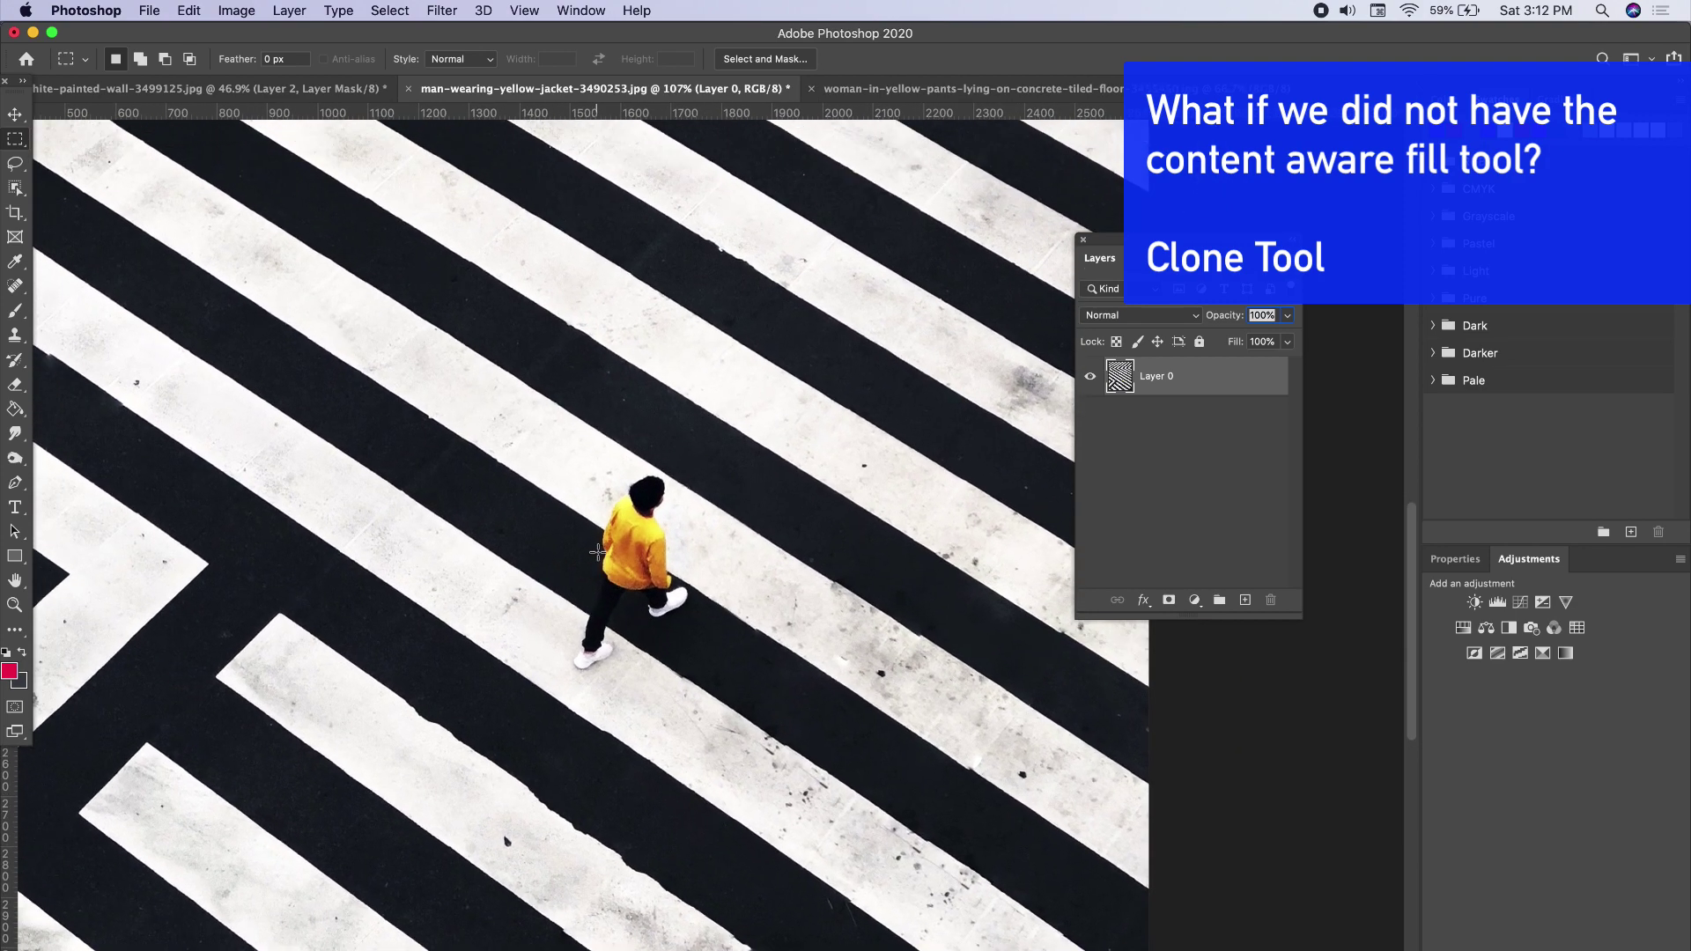
drag(10, 166, 88, 177)
click(554, 495)
click(710, 596)
click(743, 525)
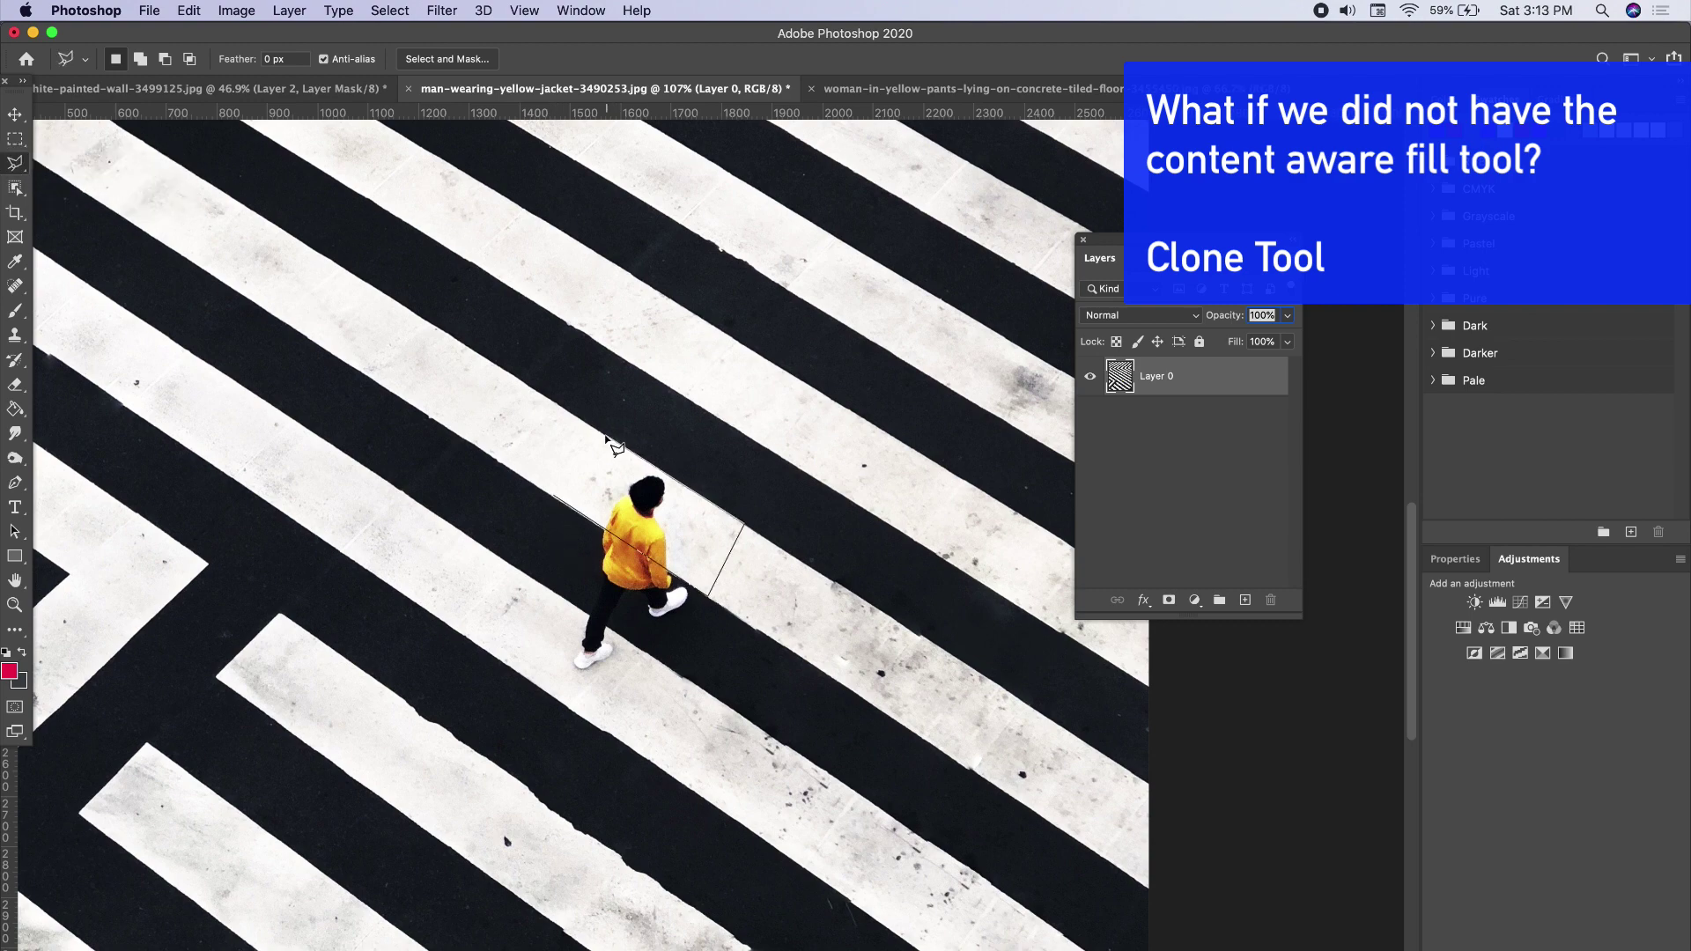
click(554, 497)
Use the Clone Stamp to cover the man's head and shoulders with clean texture from the same white stripe, and deselect.
key(s)
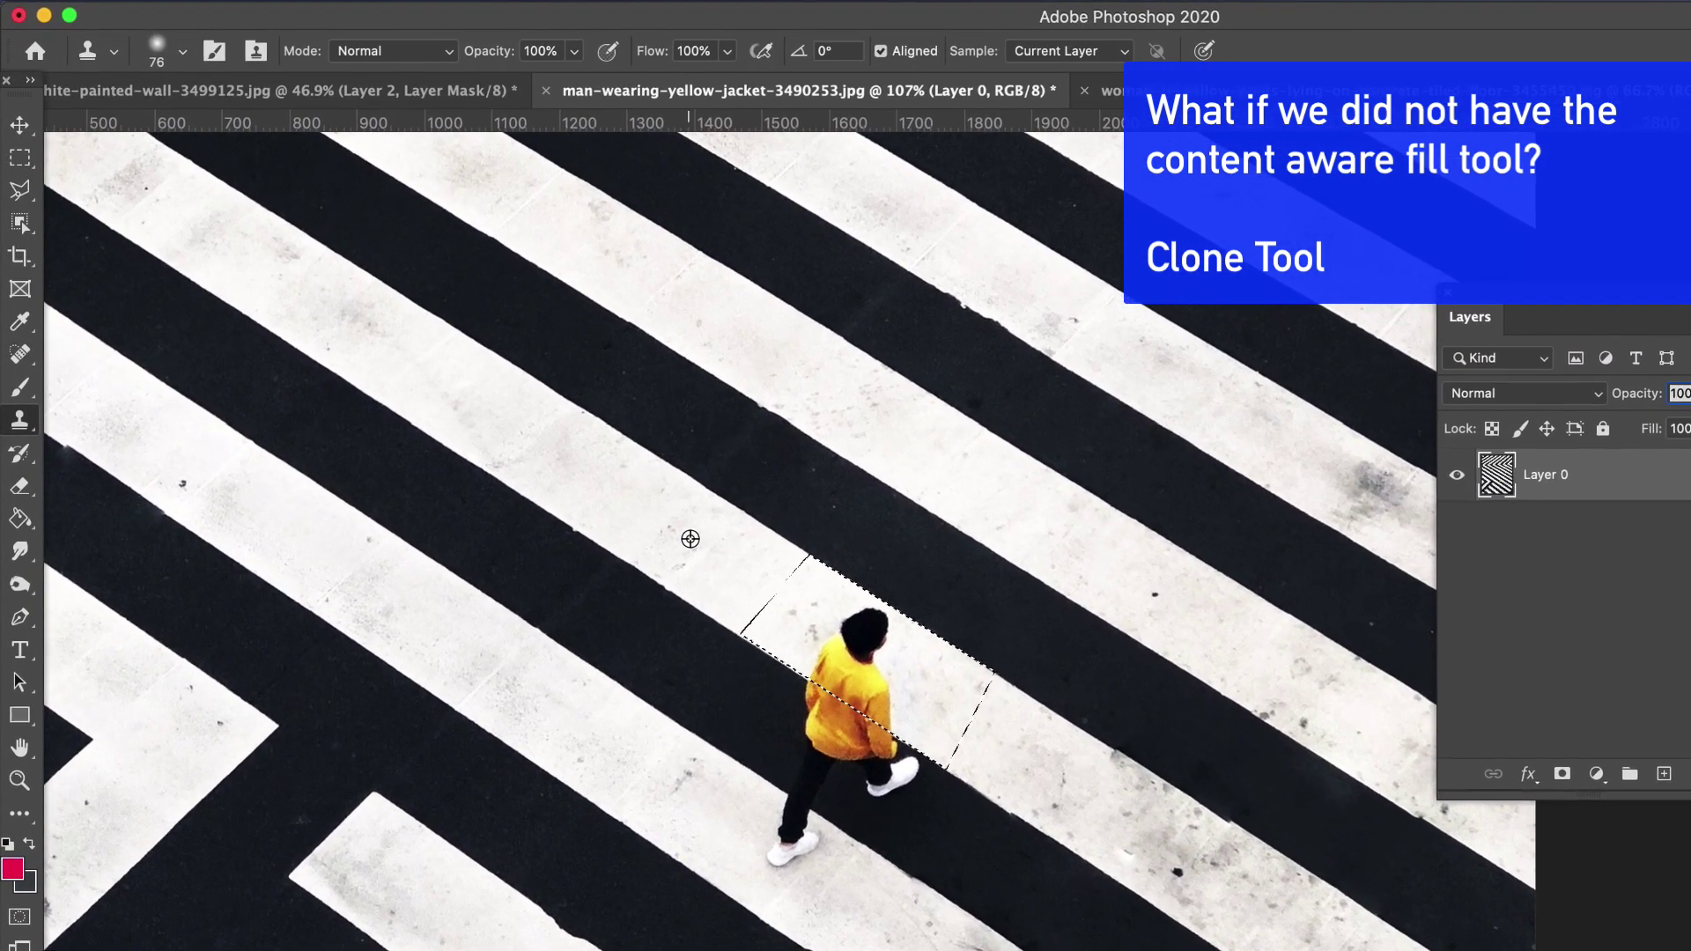
alt+click(691, 538)
click(836, 664)
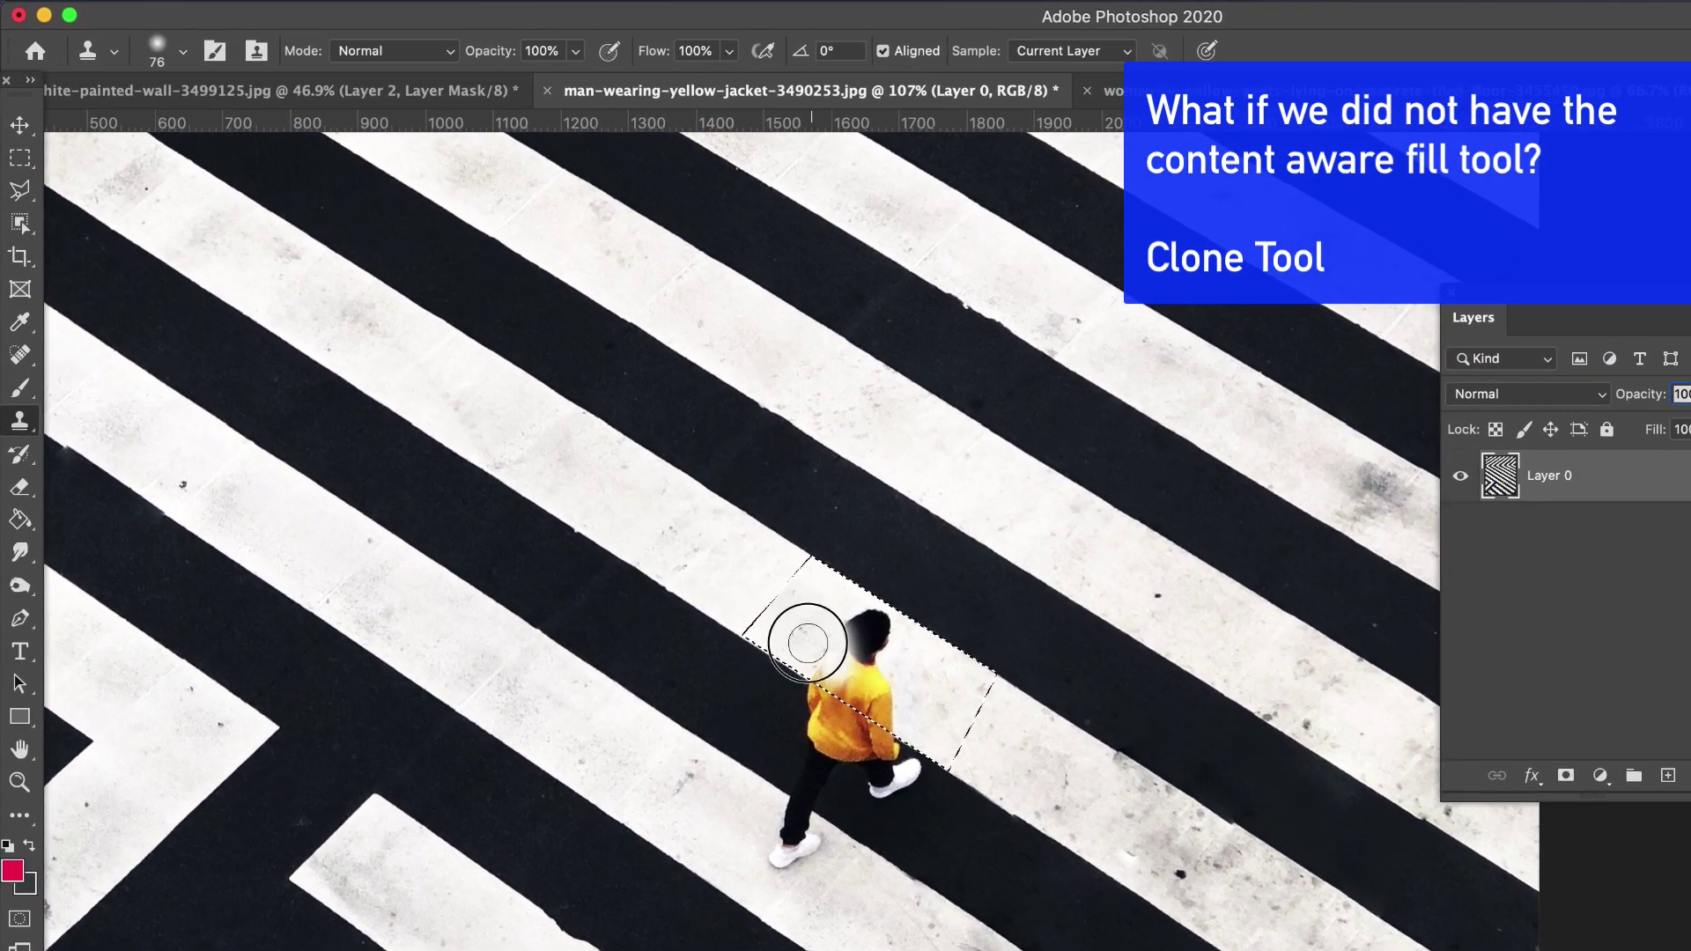
mouse_move(808, 643)
mouse_down()
mouse_move(861, 705)
mouse_move(855, 683)
mouse_move(899, 718)
mouse_move(844, 630)
mouse_move(858, 643)
mouse_move(845, 607)
mouse_move(874, 633)
mouse_move(853, 602)
mouse_move(893, 630)
mouse_up()
alt+click(674, 529)
alt+click(666, 528)
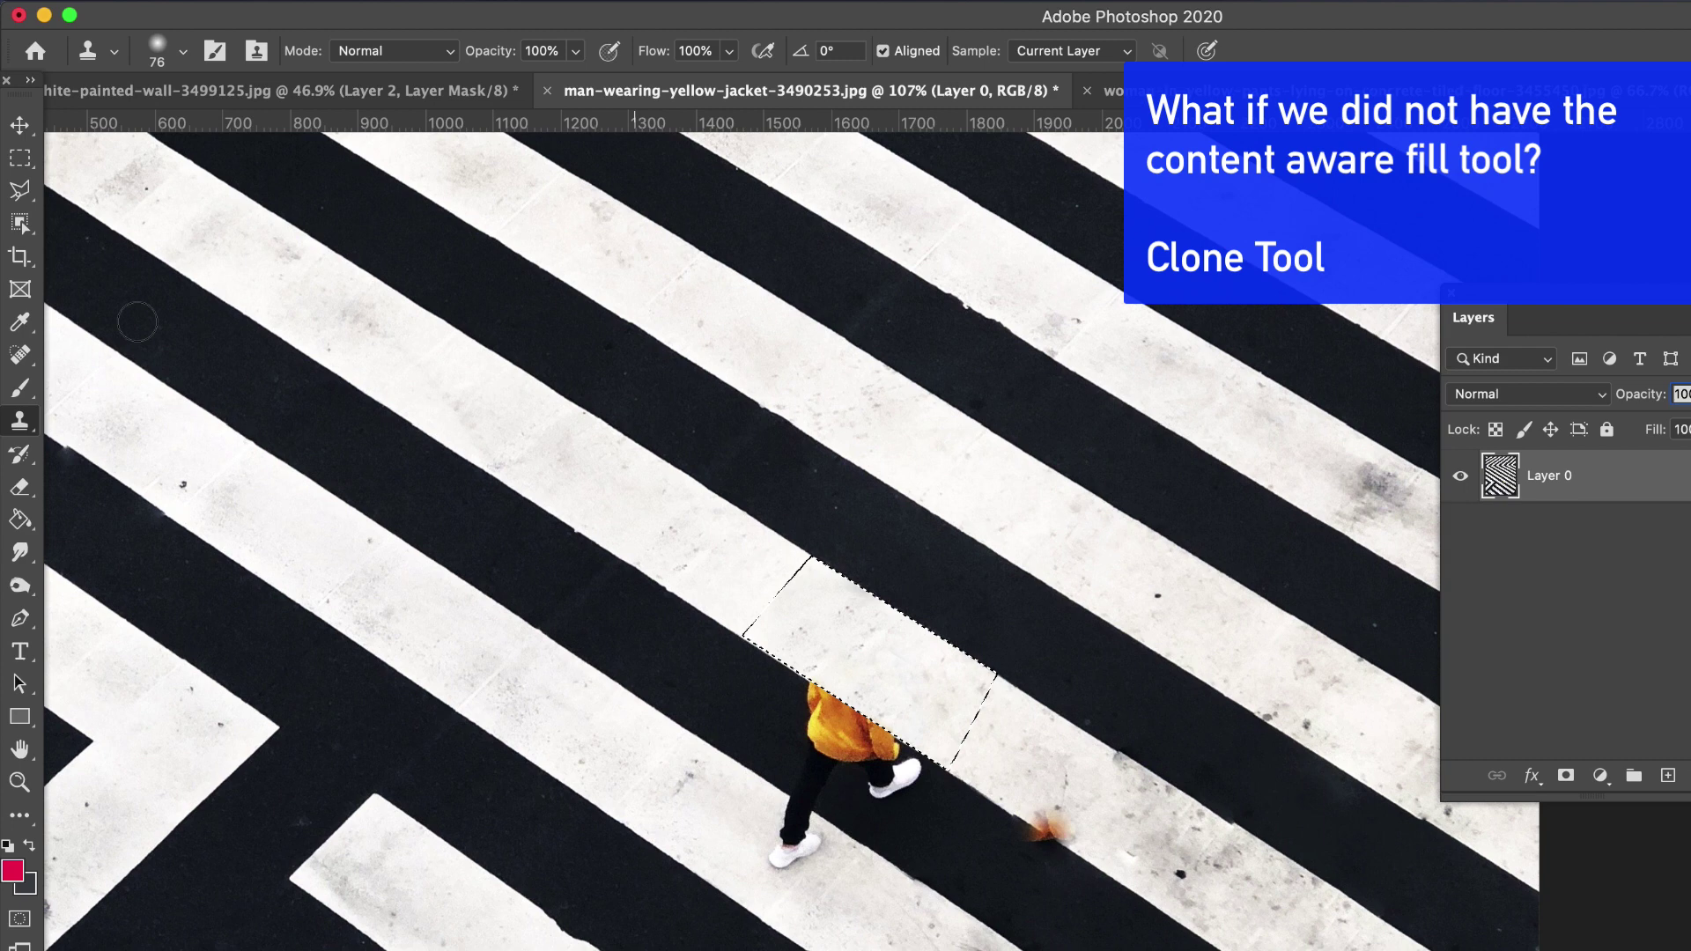
click(25, 159)
click(489, 307)
Outline the section of dark stripe behind the man's lower jacket and legs with a polygonal selection.
click(19, 189)
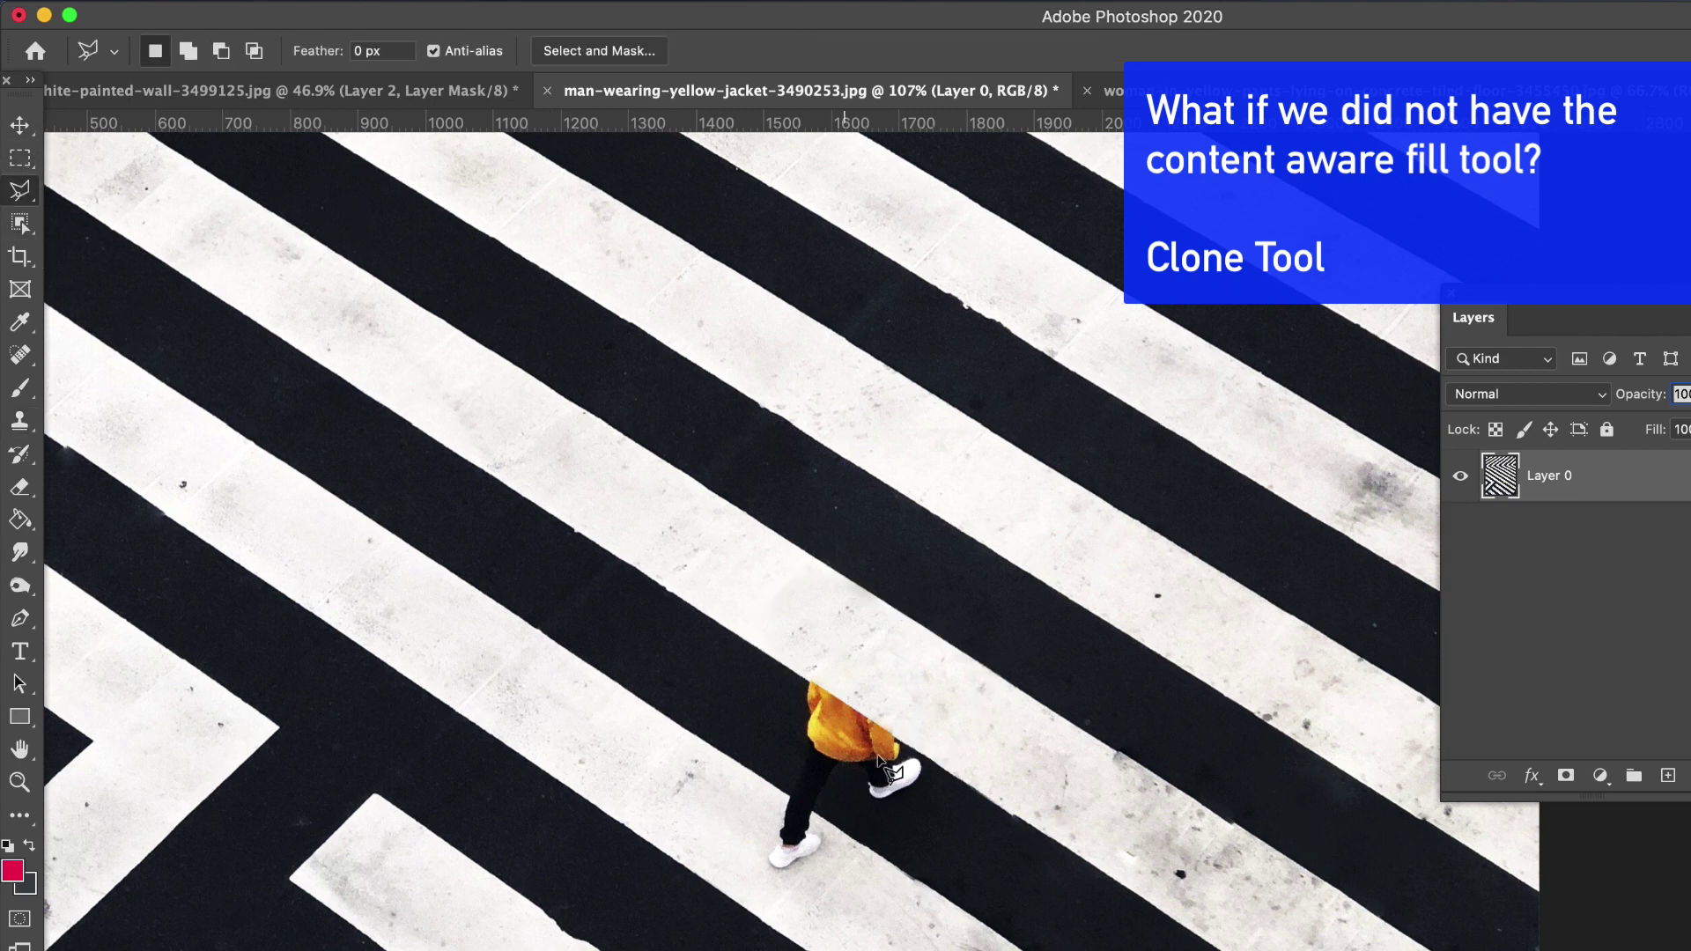
click(976, 790)
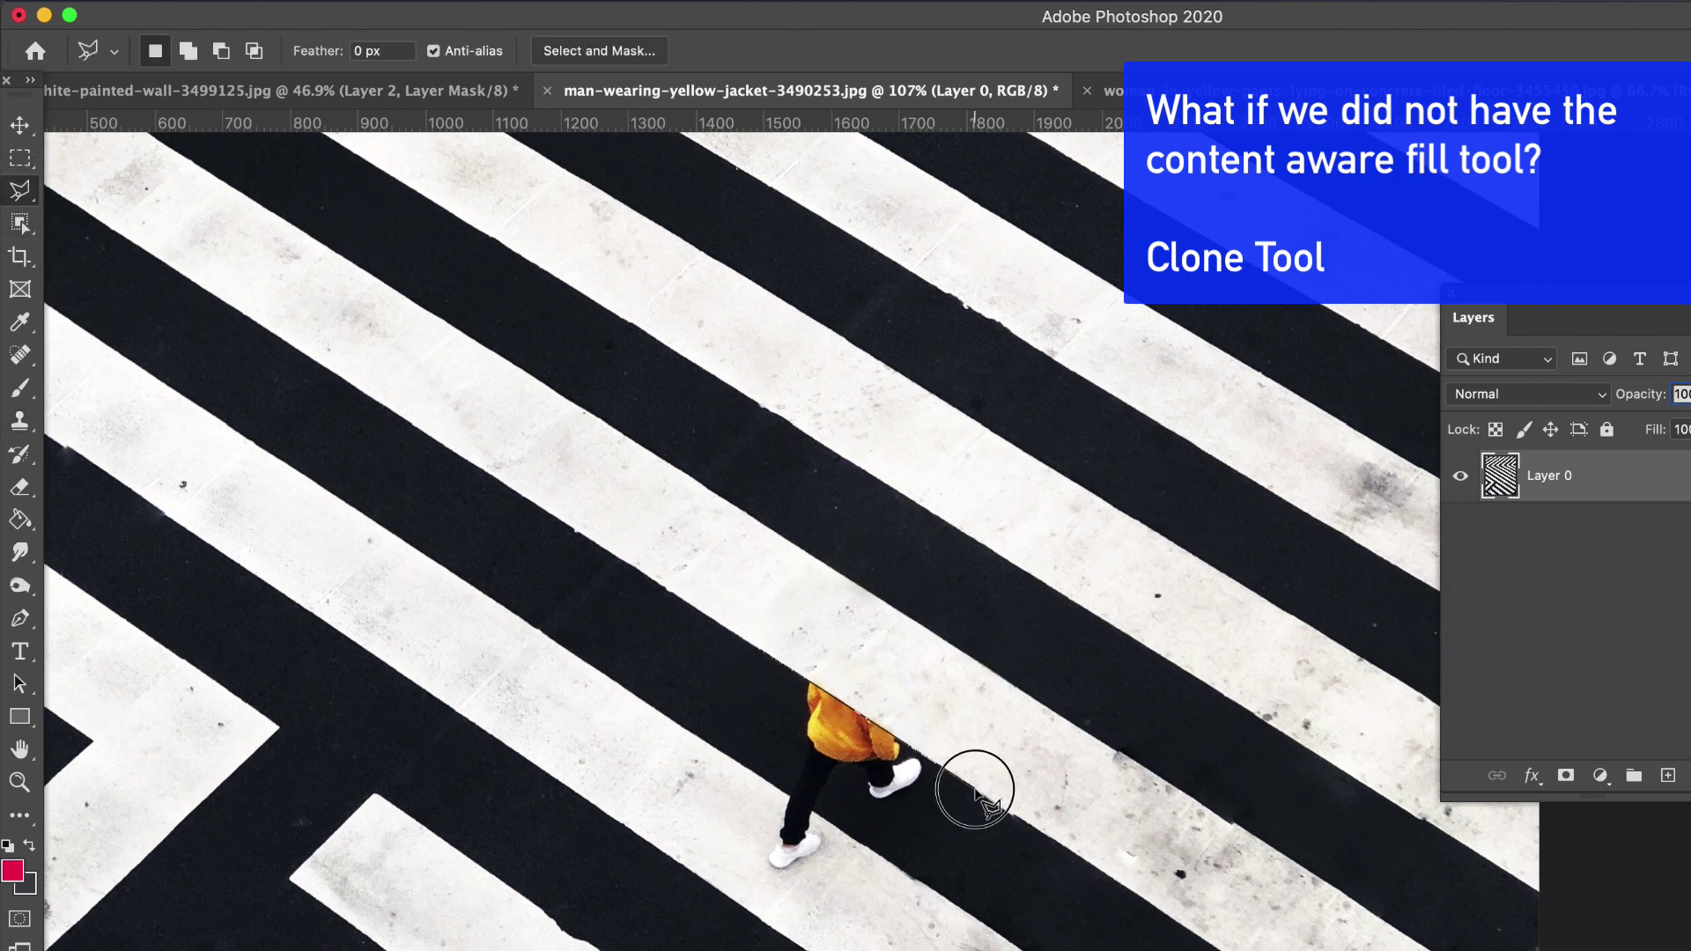
click(676, 729)
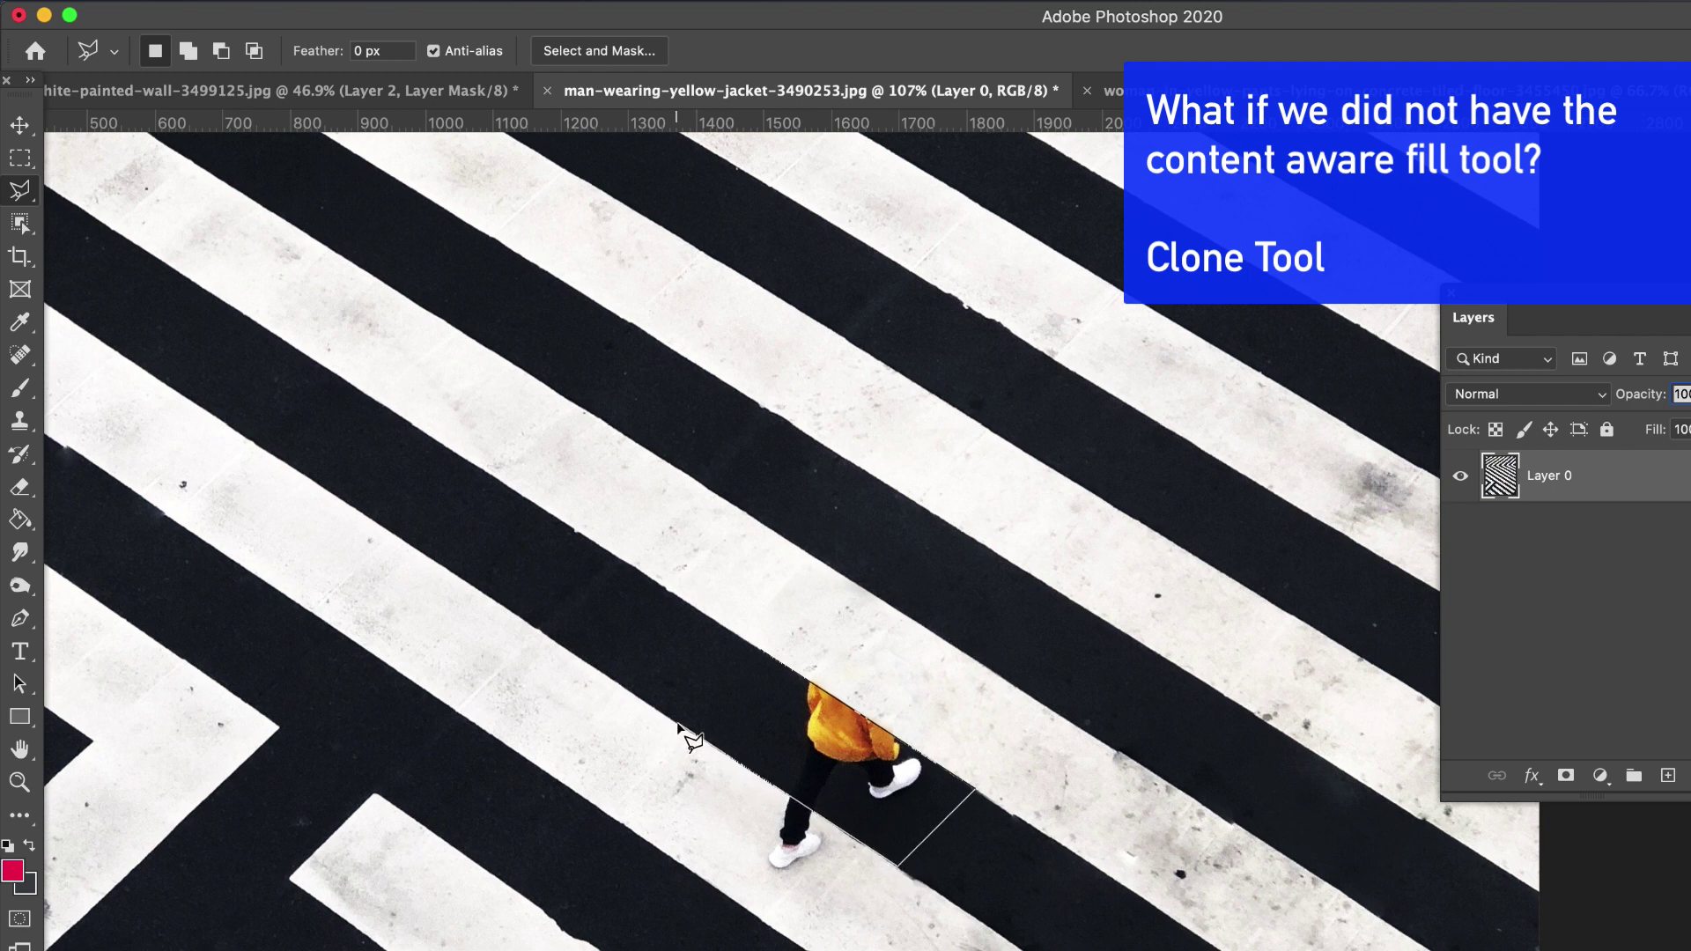
double_click(753, 689)
Clone clean dark stripe texture over the man's jacket and legs inside the selection, and clear the selection.
key(s)
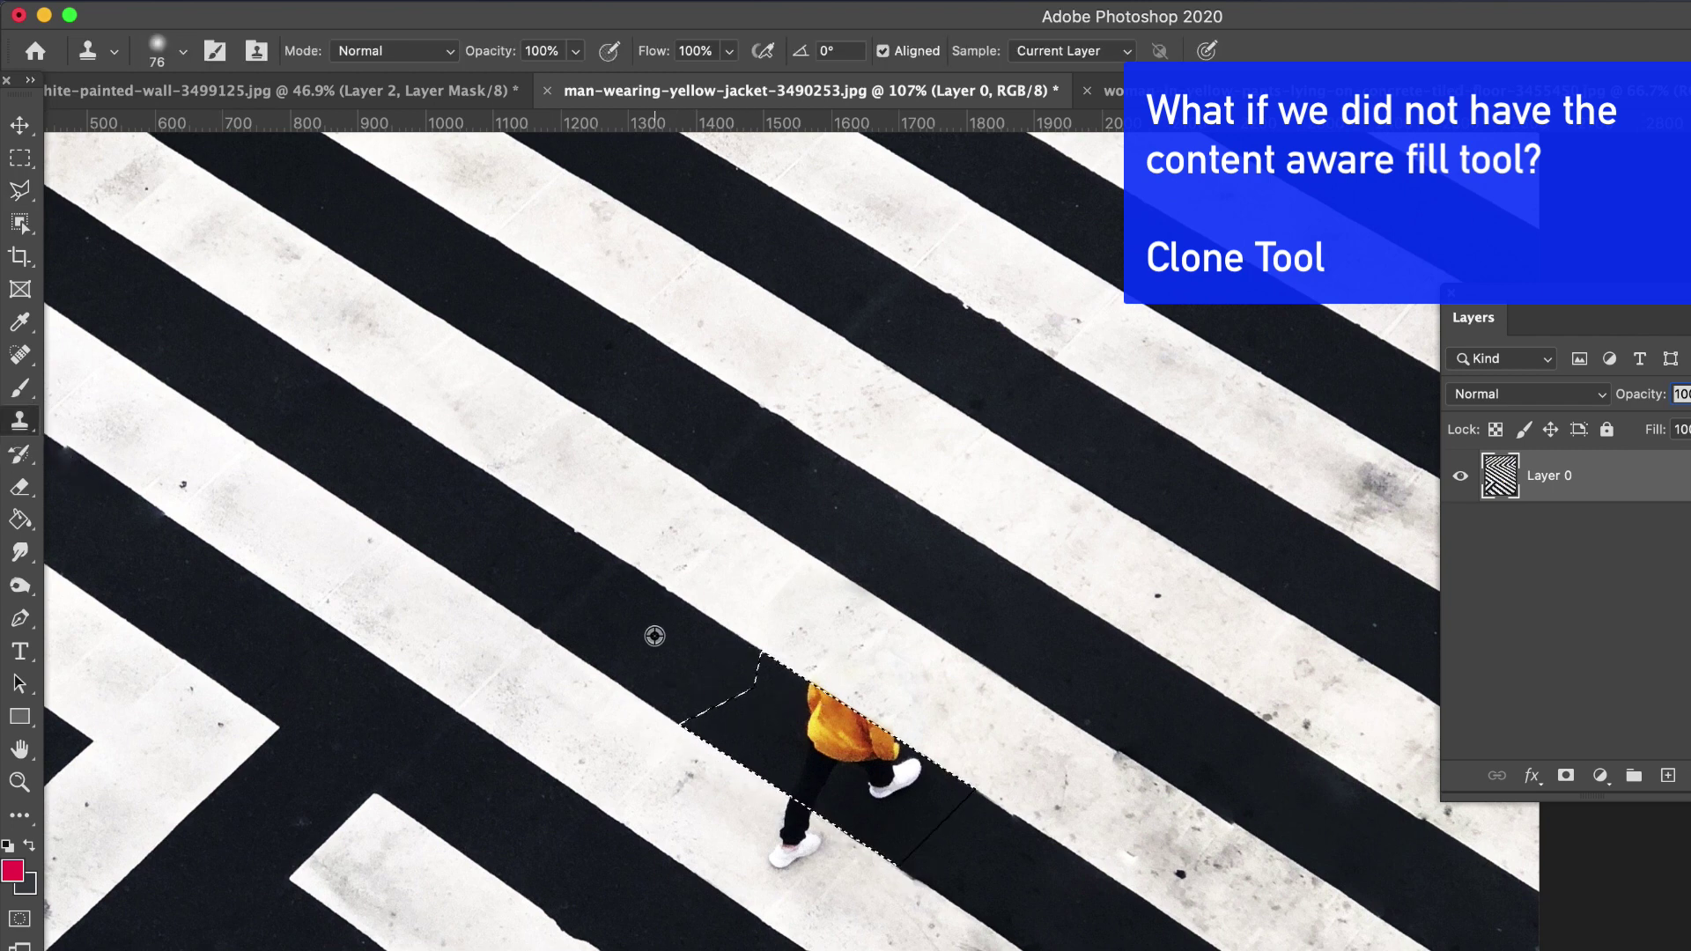
alt+click(654, 636)
mouse_move(846, 749)
mouse_down()
mouse_move(831, 710)
mouse_move(784, 685)
mouse_move(907, 762)
mouse_move(819, 748)
mouse_move(897, 804)
mouse_move(912, 782)
mouse_up()
alt+click(706, 654)
alt+click(643, 635)
alt+click(638, 634)
alt+click(653, 642)
mouse_move(799, 767)
mouse_down()
mouse_move(842, 805)
mouse_move(803, 784)
mouse_up()
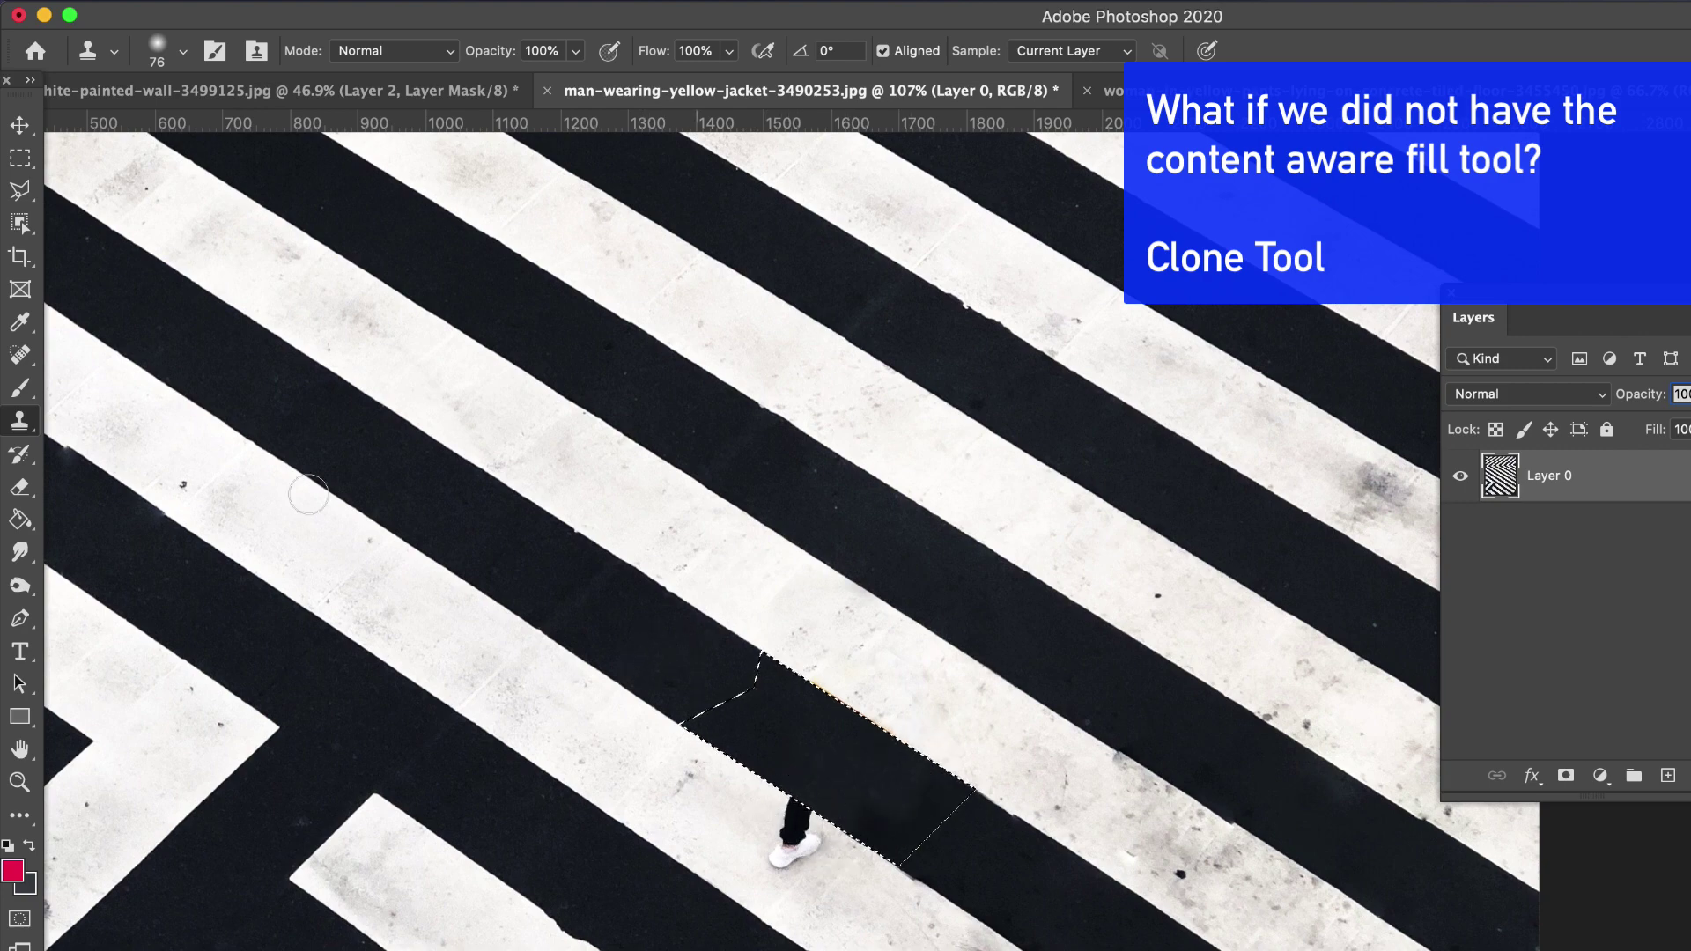
click(19, 157)
key(super+d)
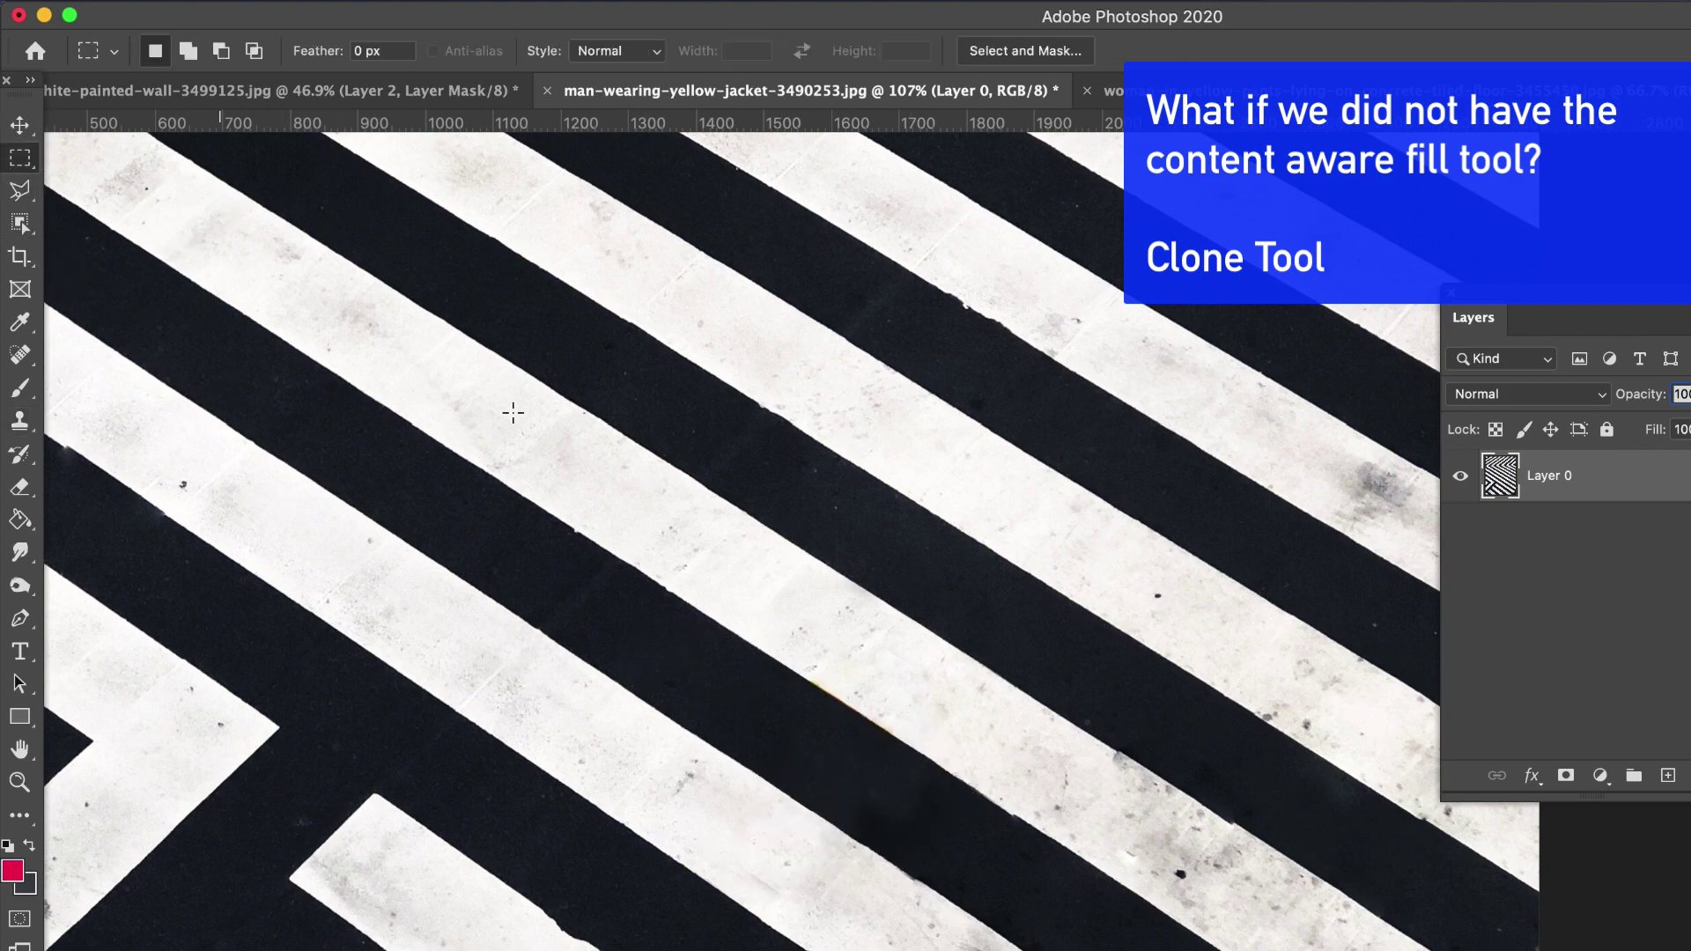
Switch to the woman-in-yellow-pants photo and draw a freehand lasso selection around the lying woman.
scroll(857, 800, down, 5)
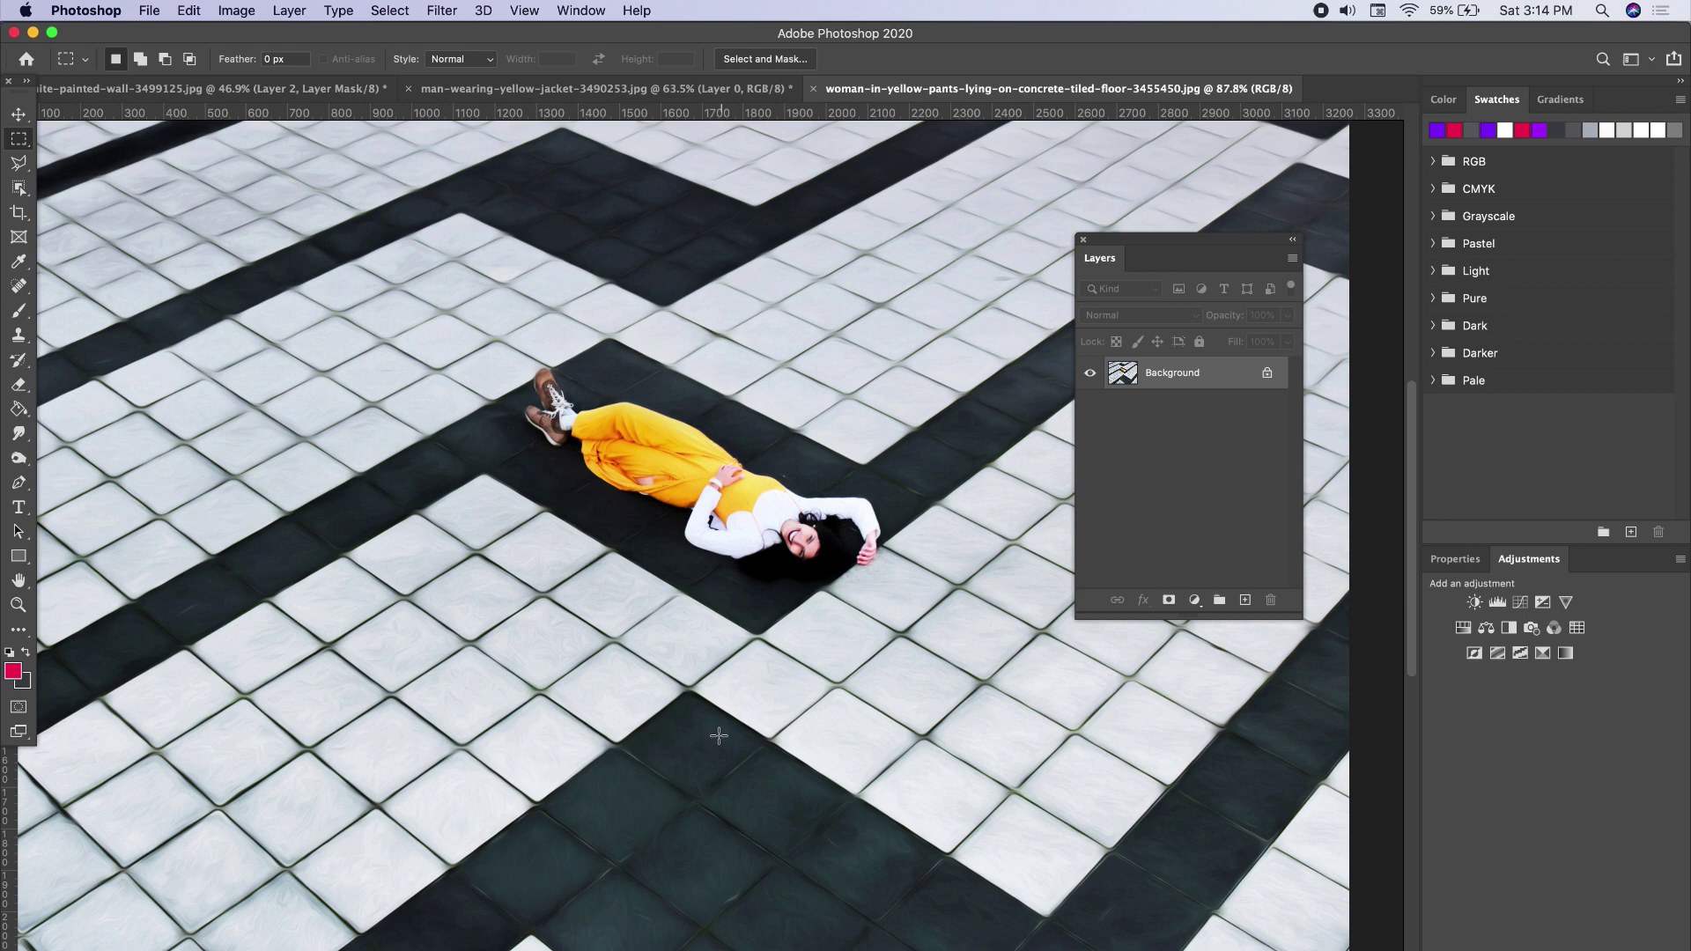
click(18, 163)
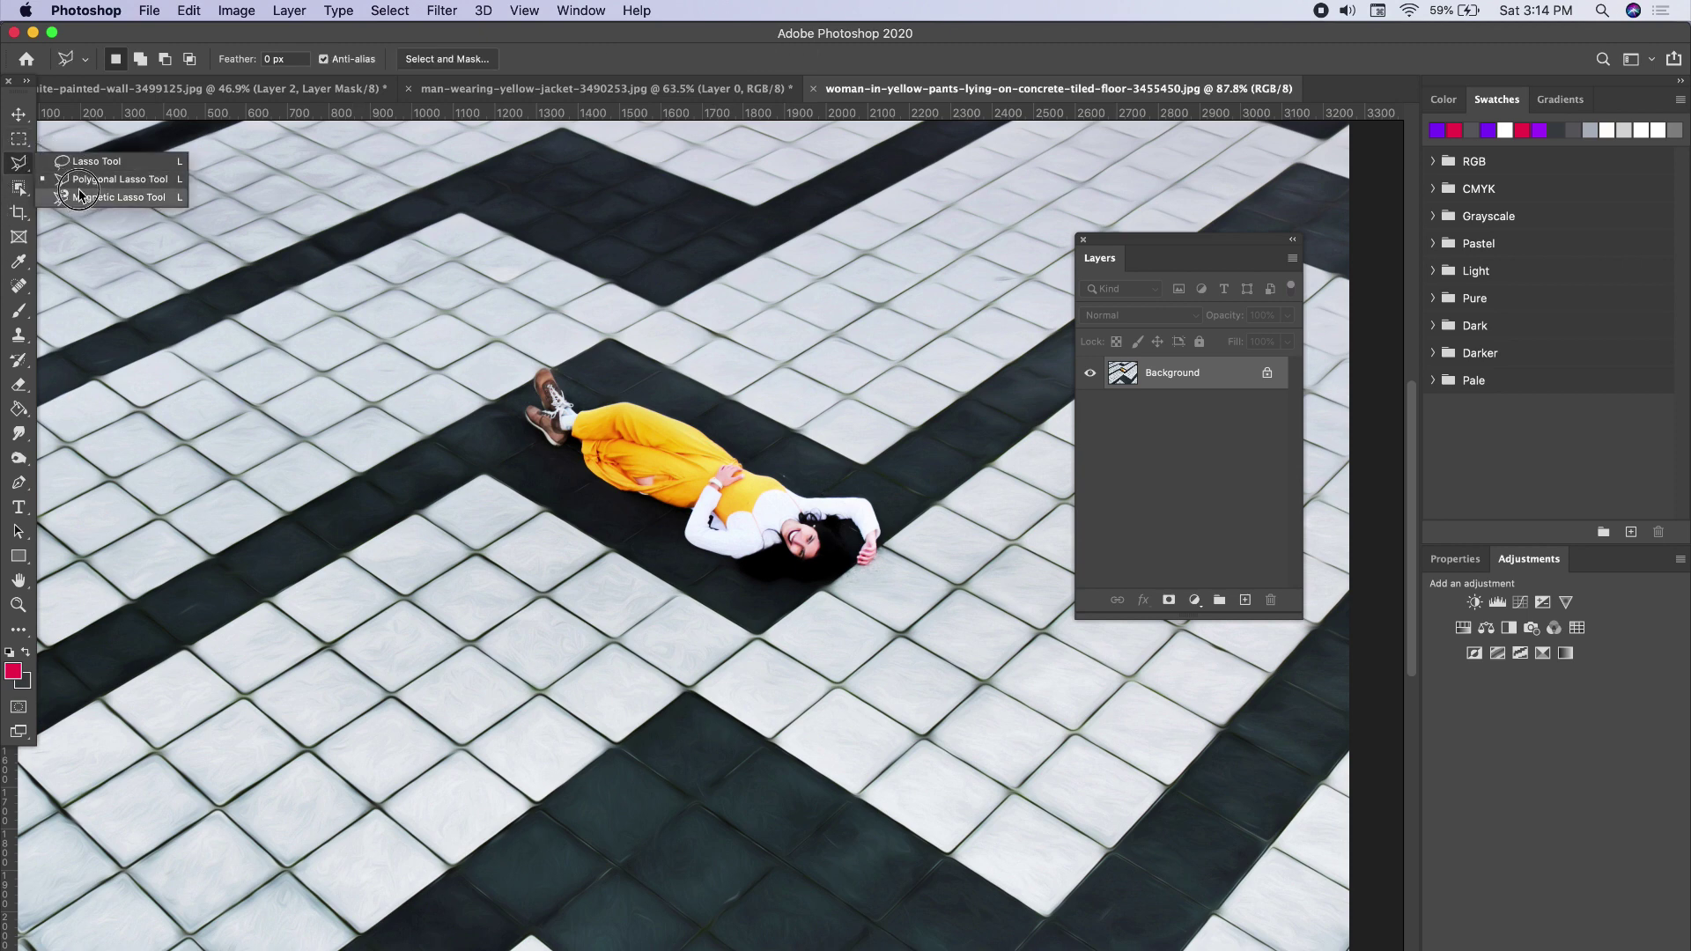
click(93, 162)
mouse_move(516, 426)
mouse_down()
mouse_move(744, 579)
mouse_move(822, 590)
mouse_move(886, 561)
mouse_move(891, 515)
mouse_move(855, 485)
mouse_move(792, 480)
mouse_move(728, 433)
mouse_move(552, 365)
mouse_move(515, 411)
mouse_up()
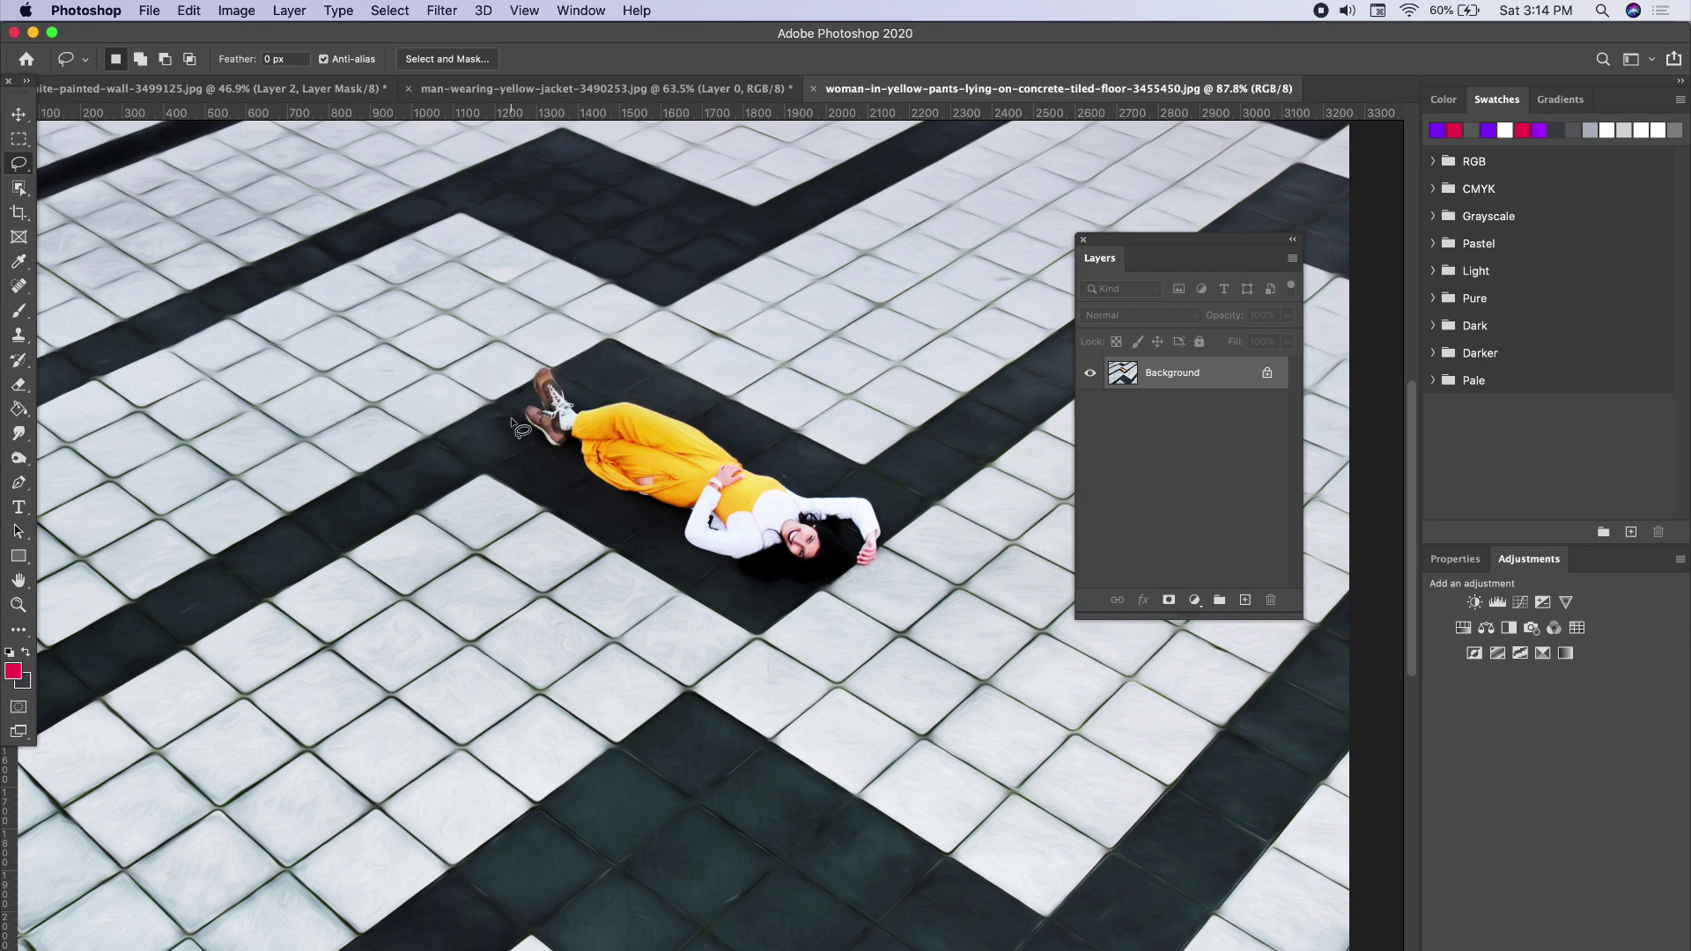
Try to remove the selected woman with Content-Aware Fill and check the preview of the tiled floor.
click(179, 9)
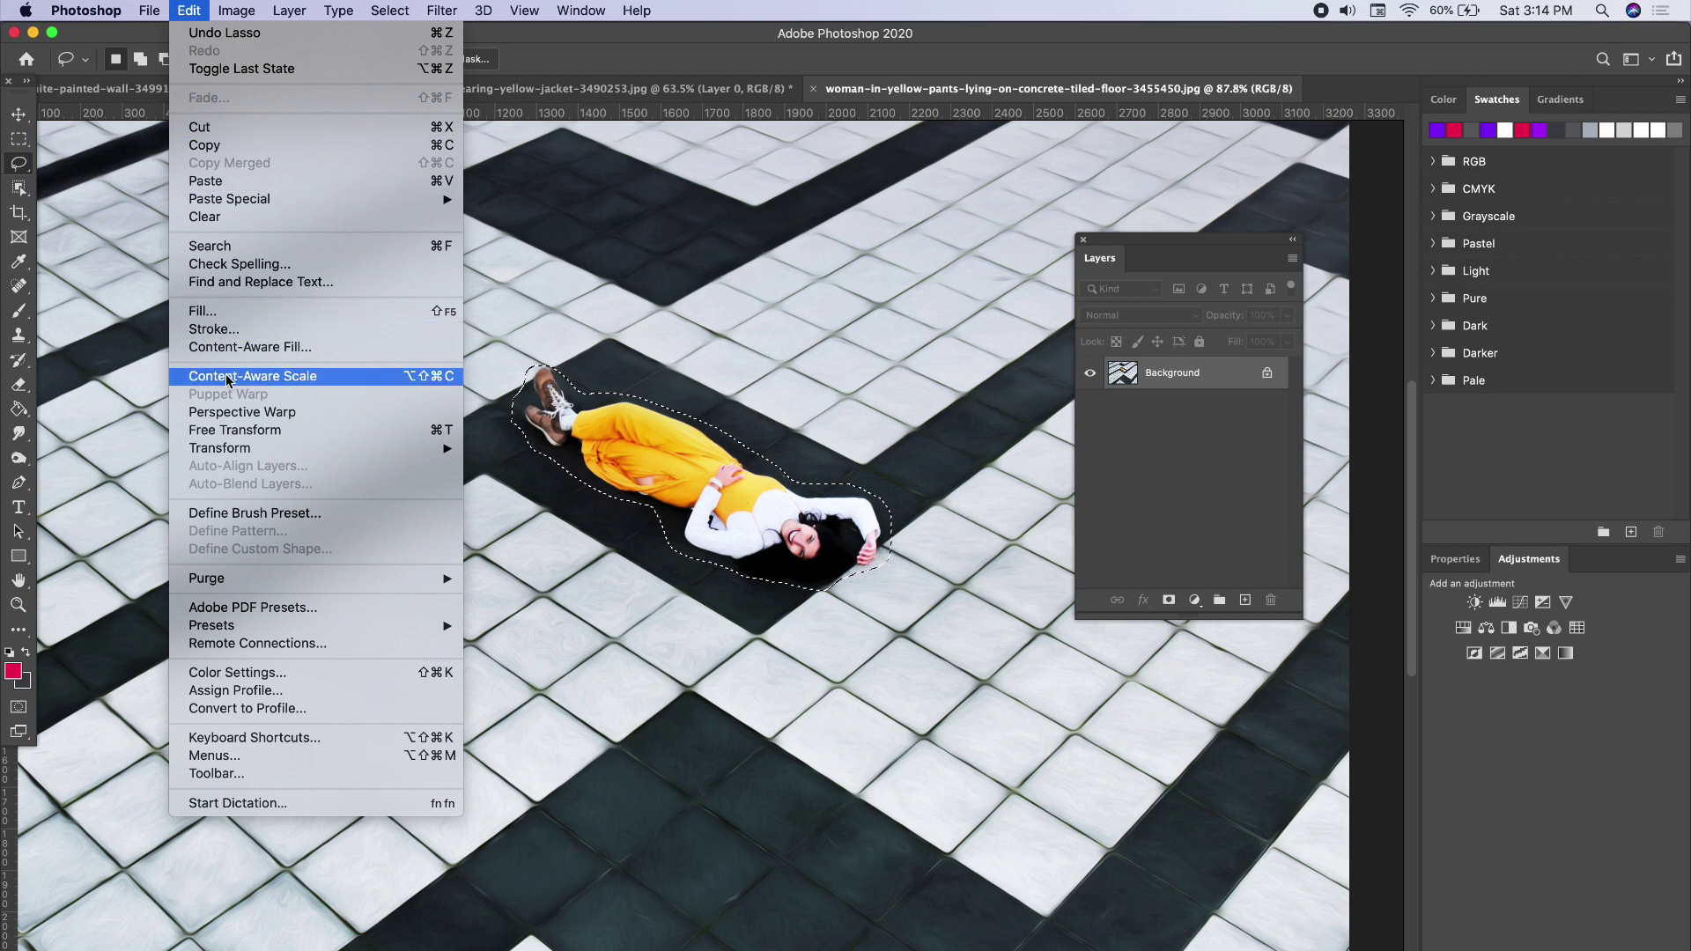
click(291, 348)
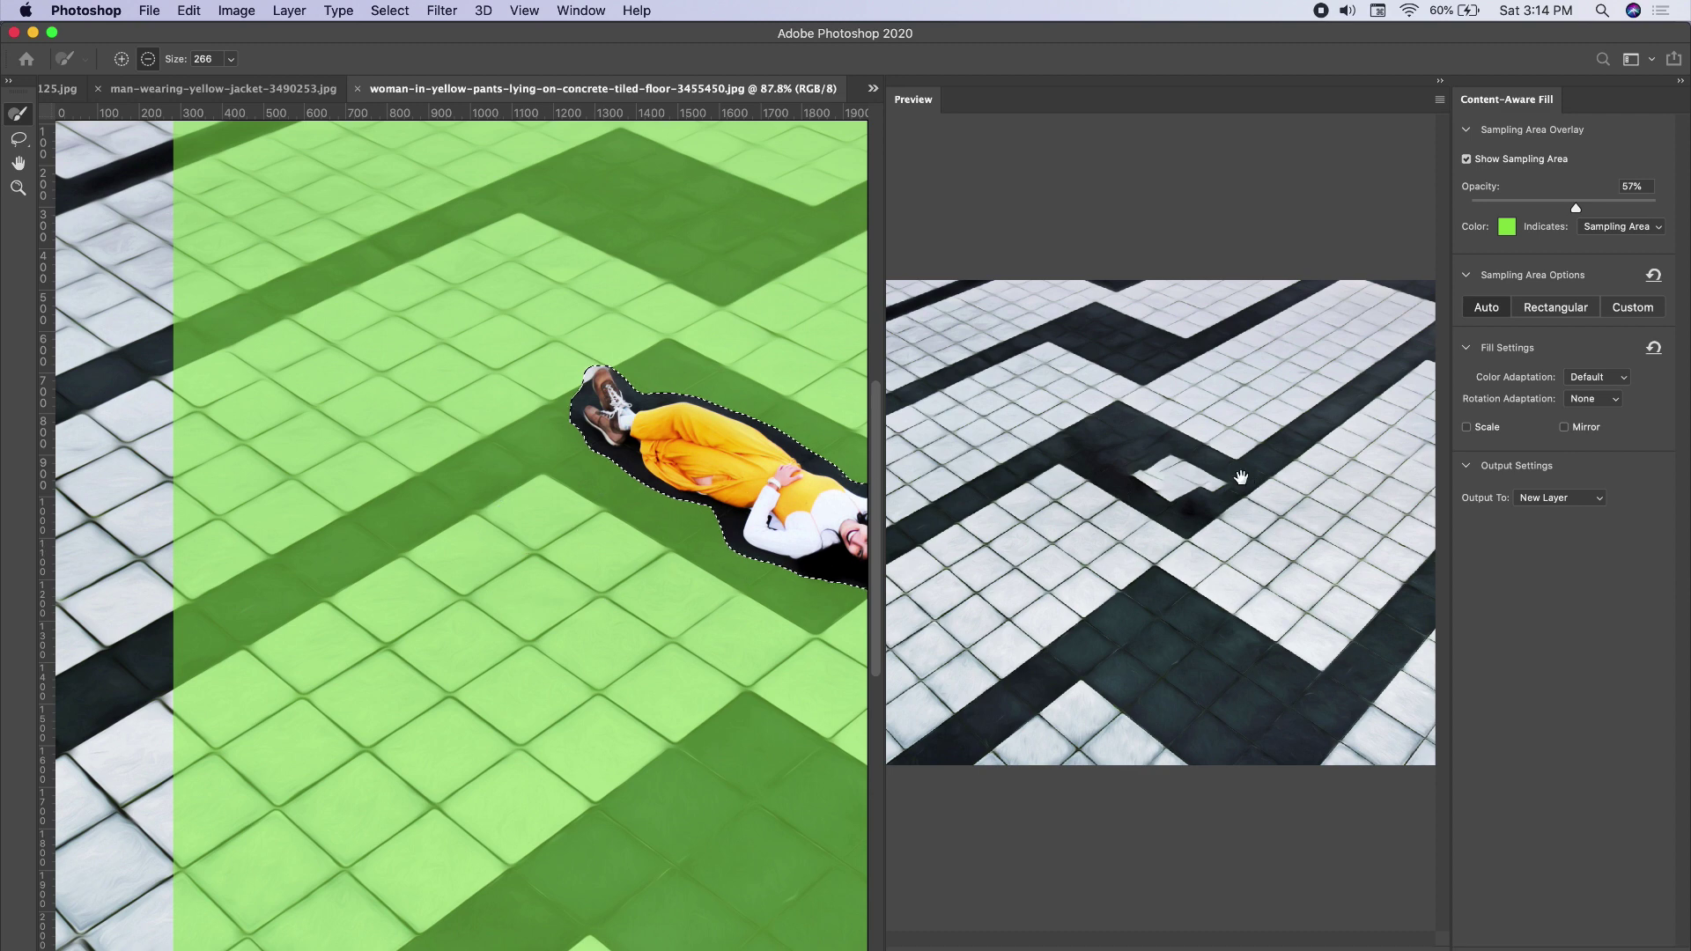
scroll(607, 534, right, 10)
scroll(607, 533, left, 4)
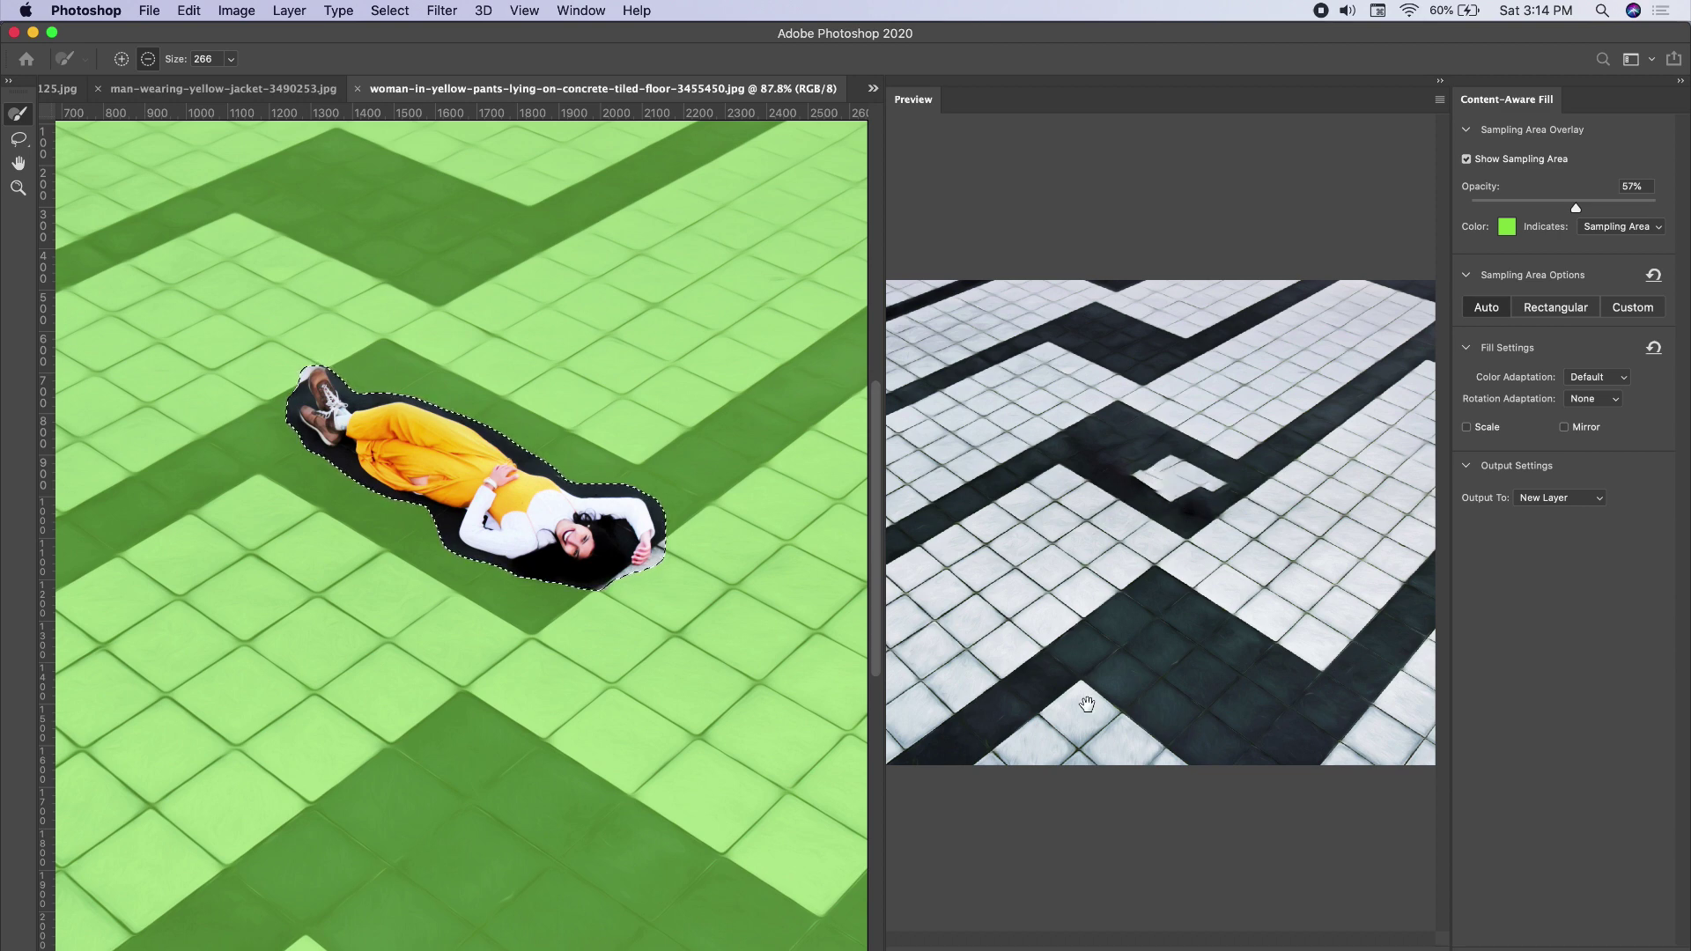
drag(995, 950, 1065, 950)
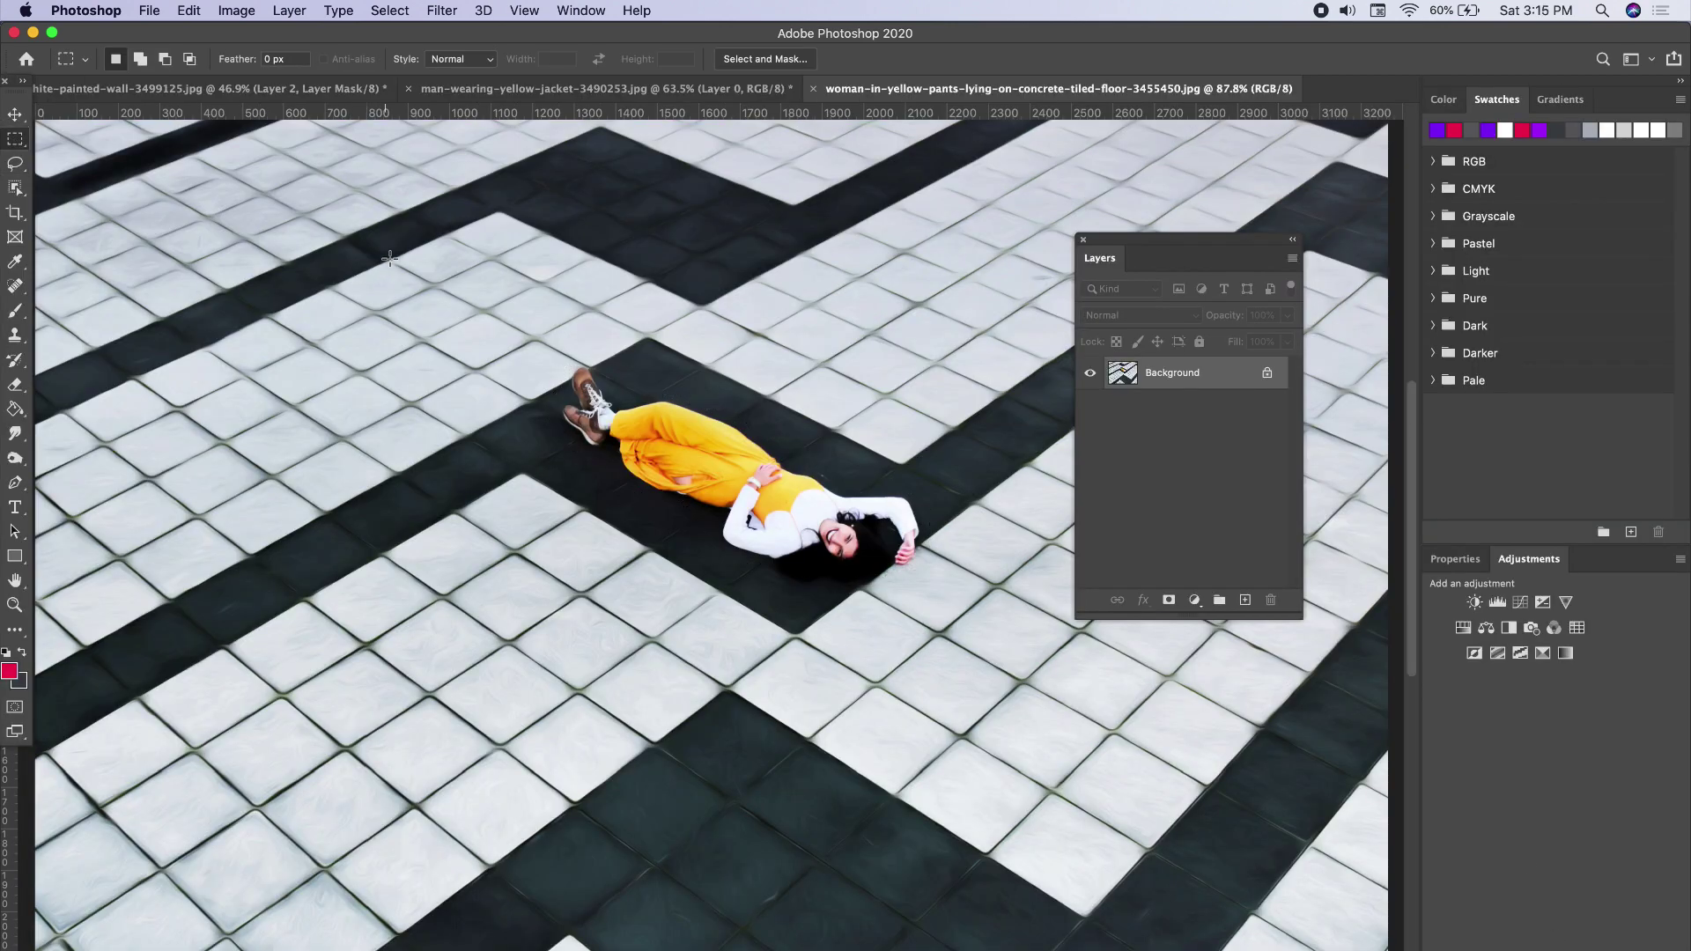
Examine the dark tile areas above and below the woman as possible sources for covering her.
scroll(647, 370, up, 5)
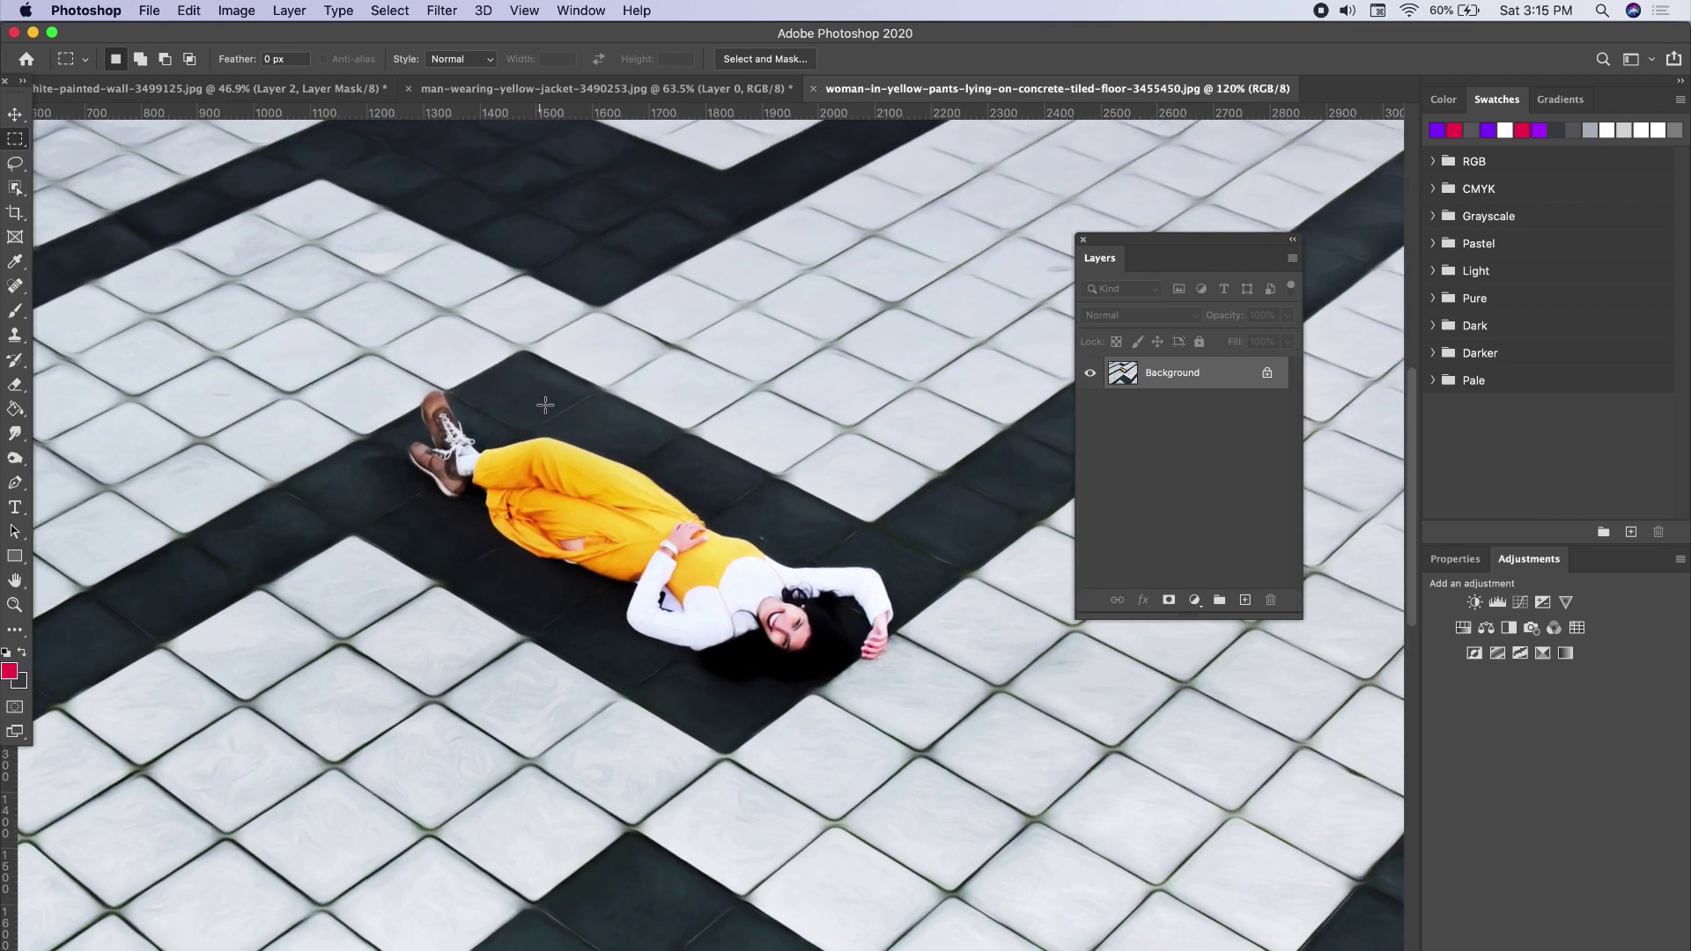
scroll(542, 436, down, 10)
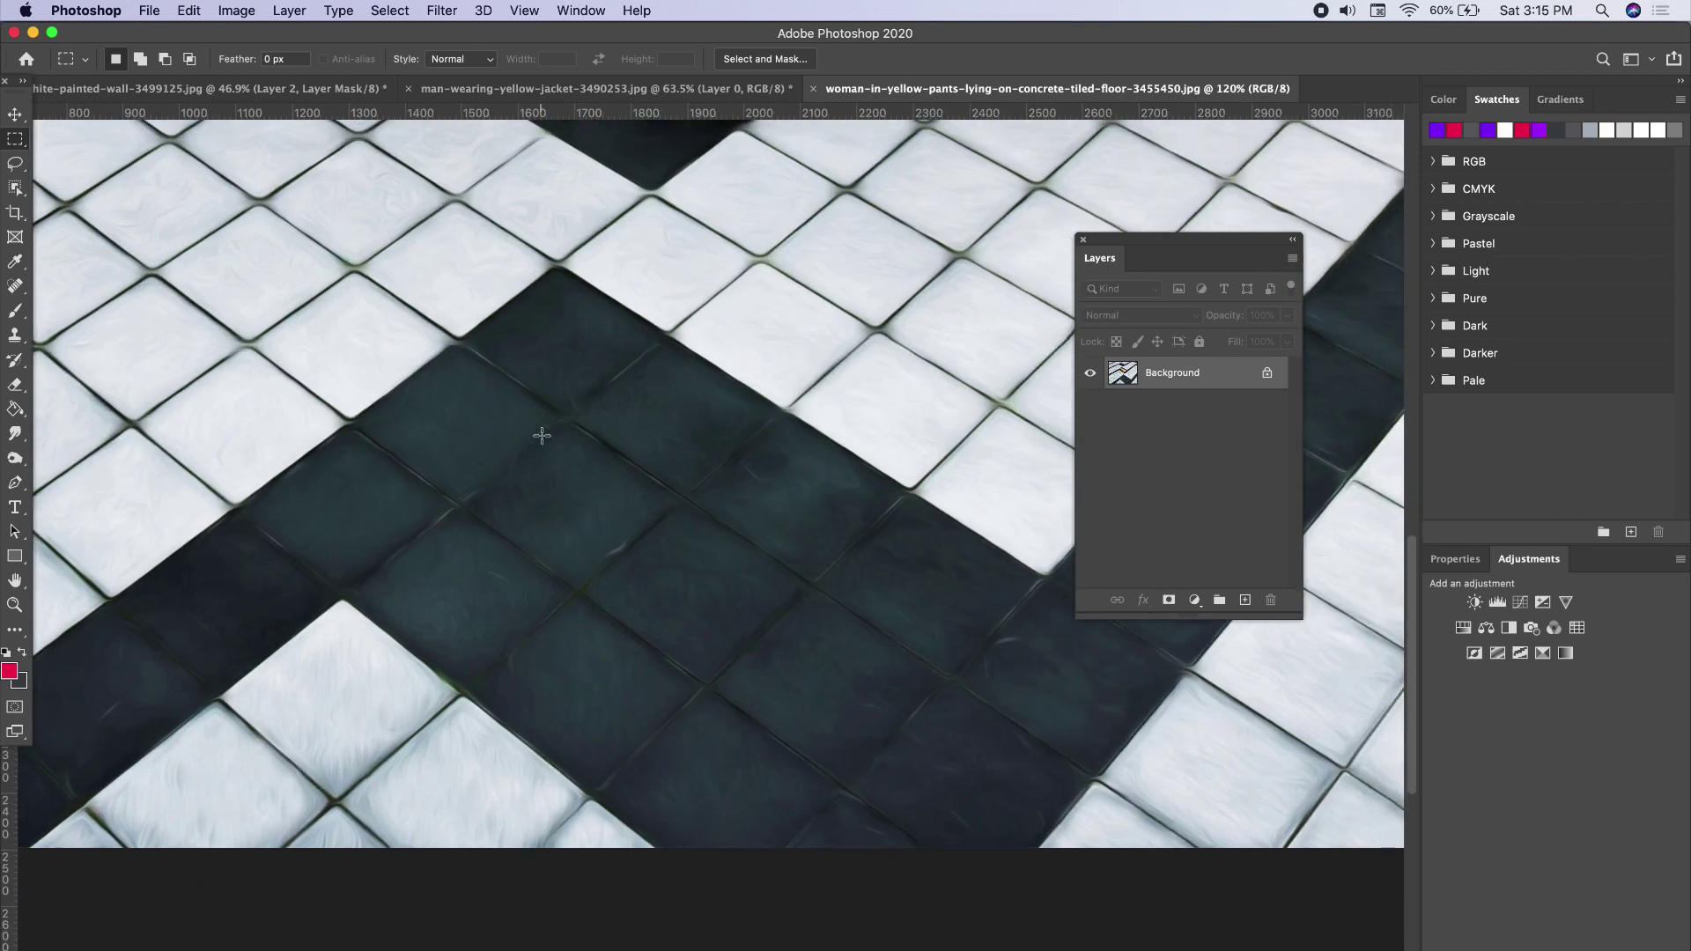
scroll(550, 445, down, 4)
scroll(551, 445, up, 10)
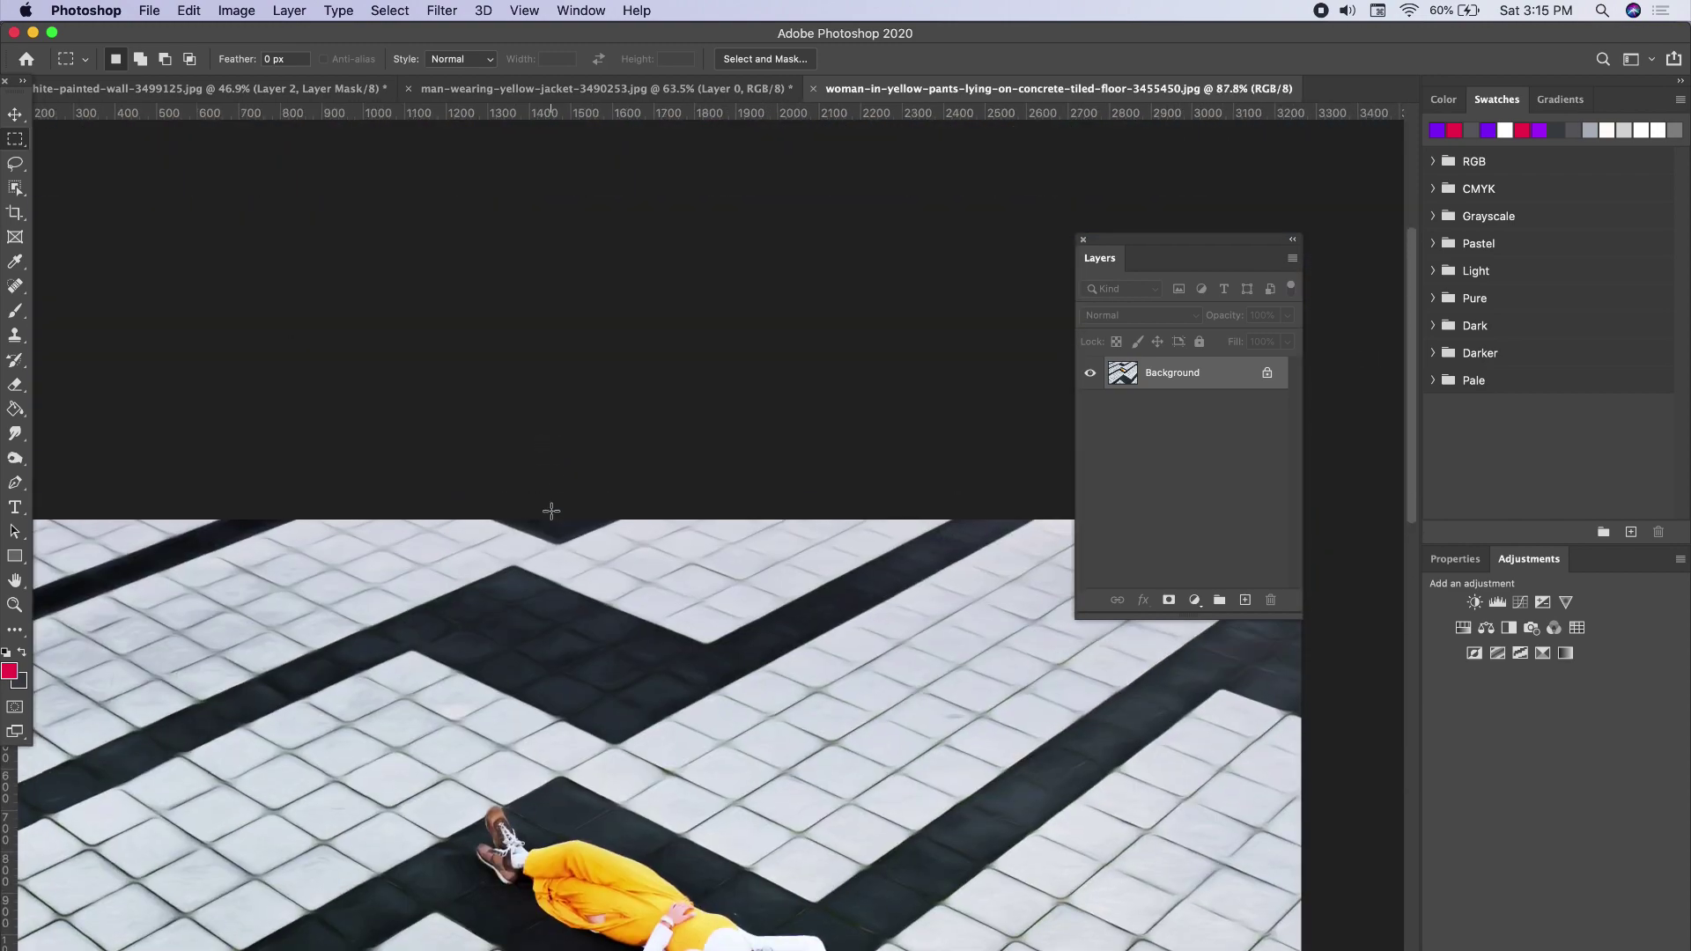
scroll(548, 635, up, 2)
scroll(542, 654, up, 6)
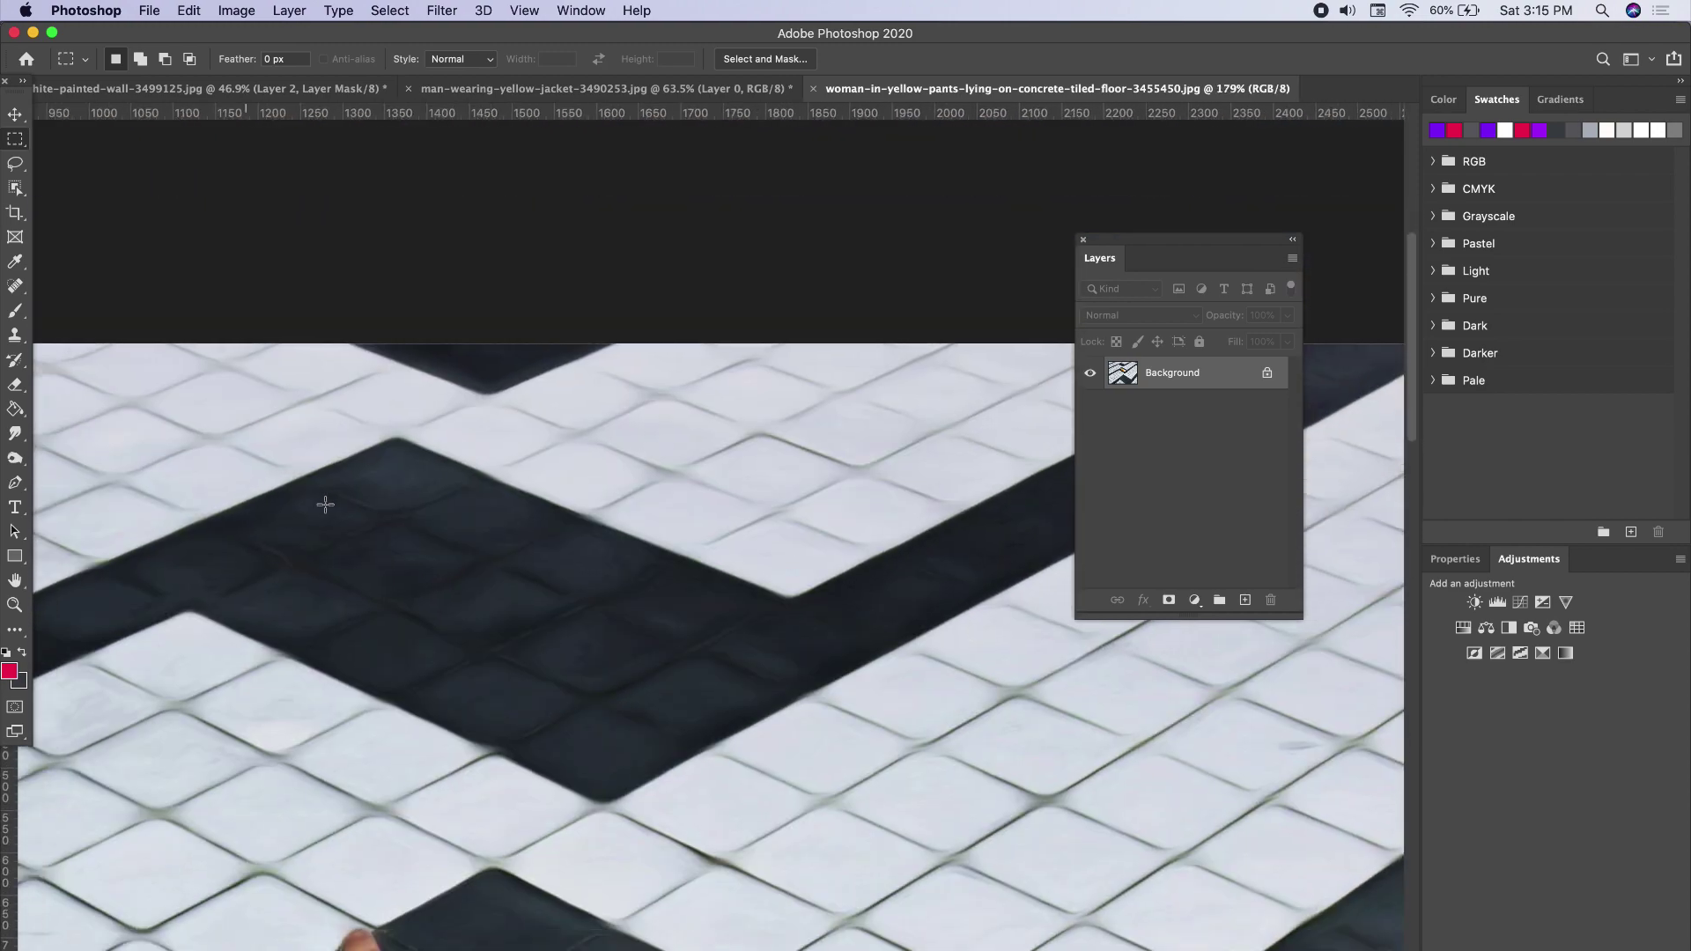
scroll(637, 711, down, 5)
scroll(639, 710, up, 5)
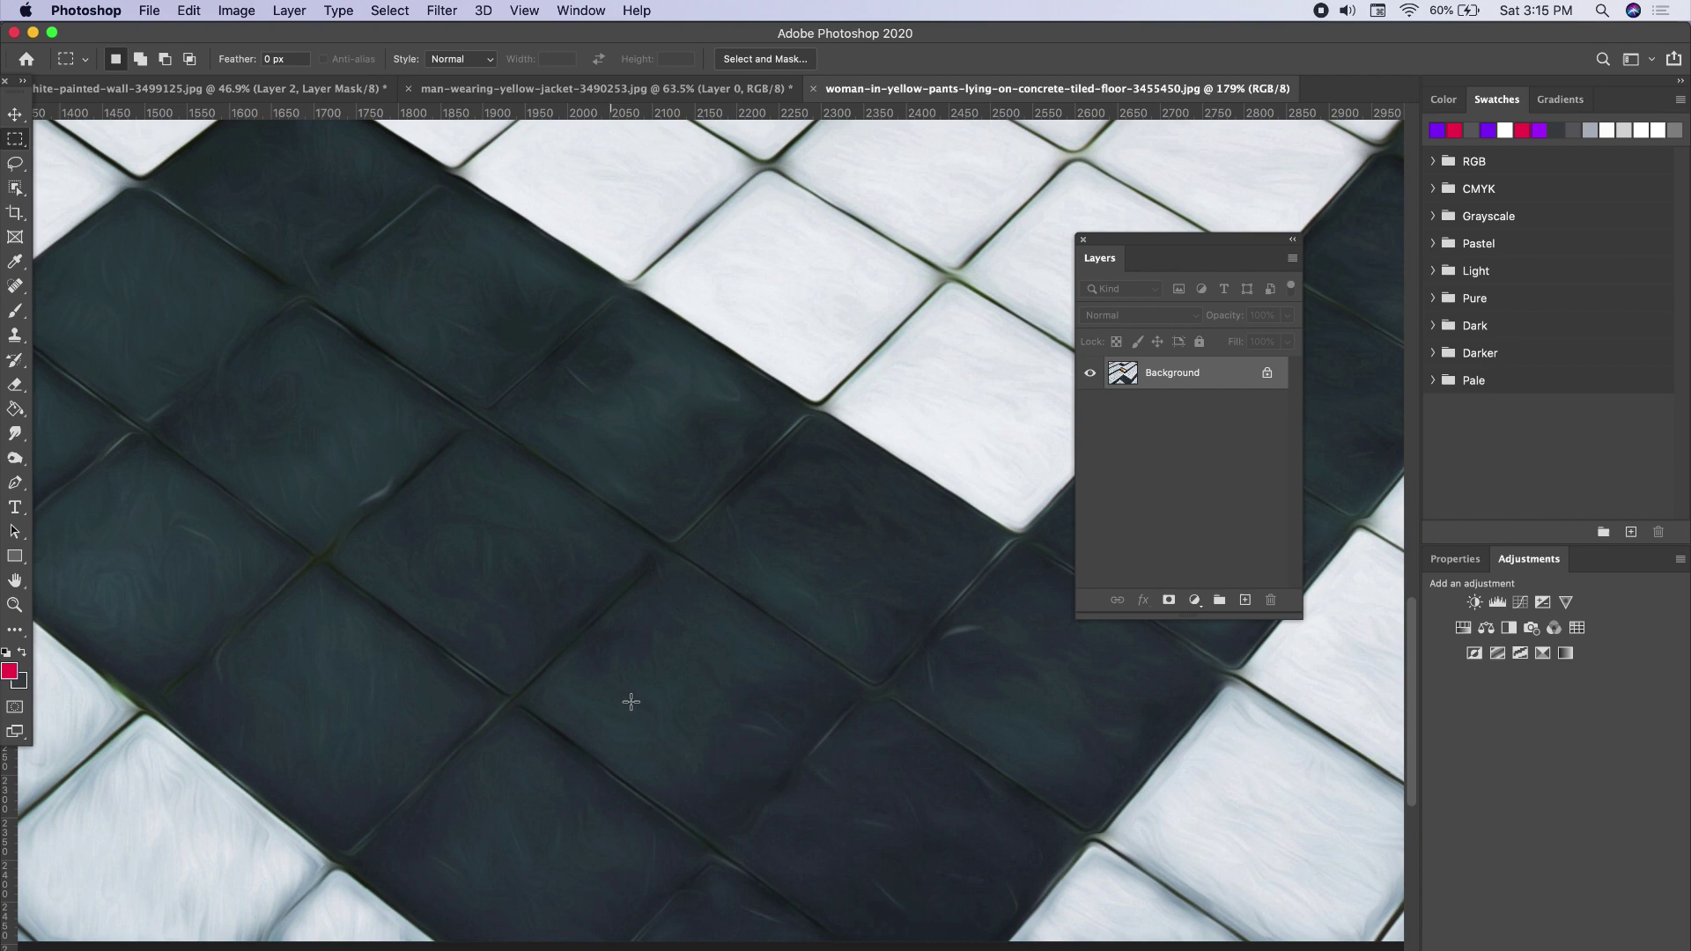
scroll(639, 711, down, 5)
scroll(176, 414, up, 2)
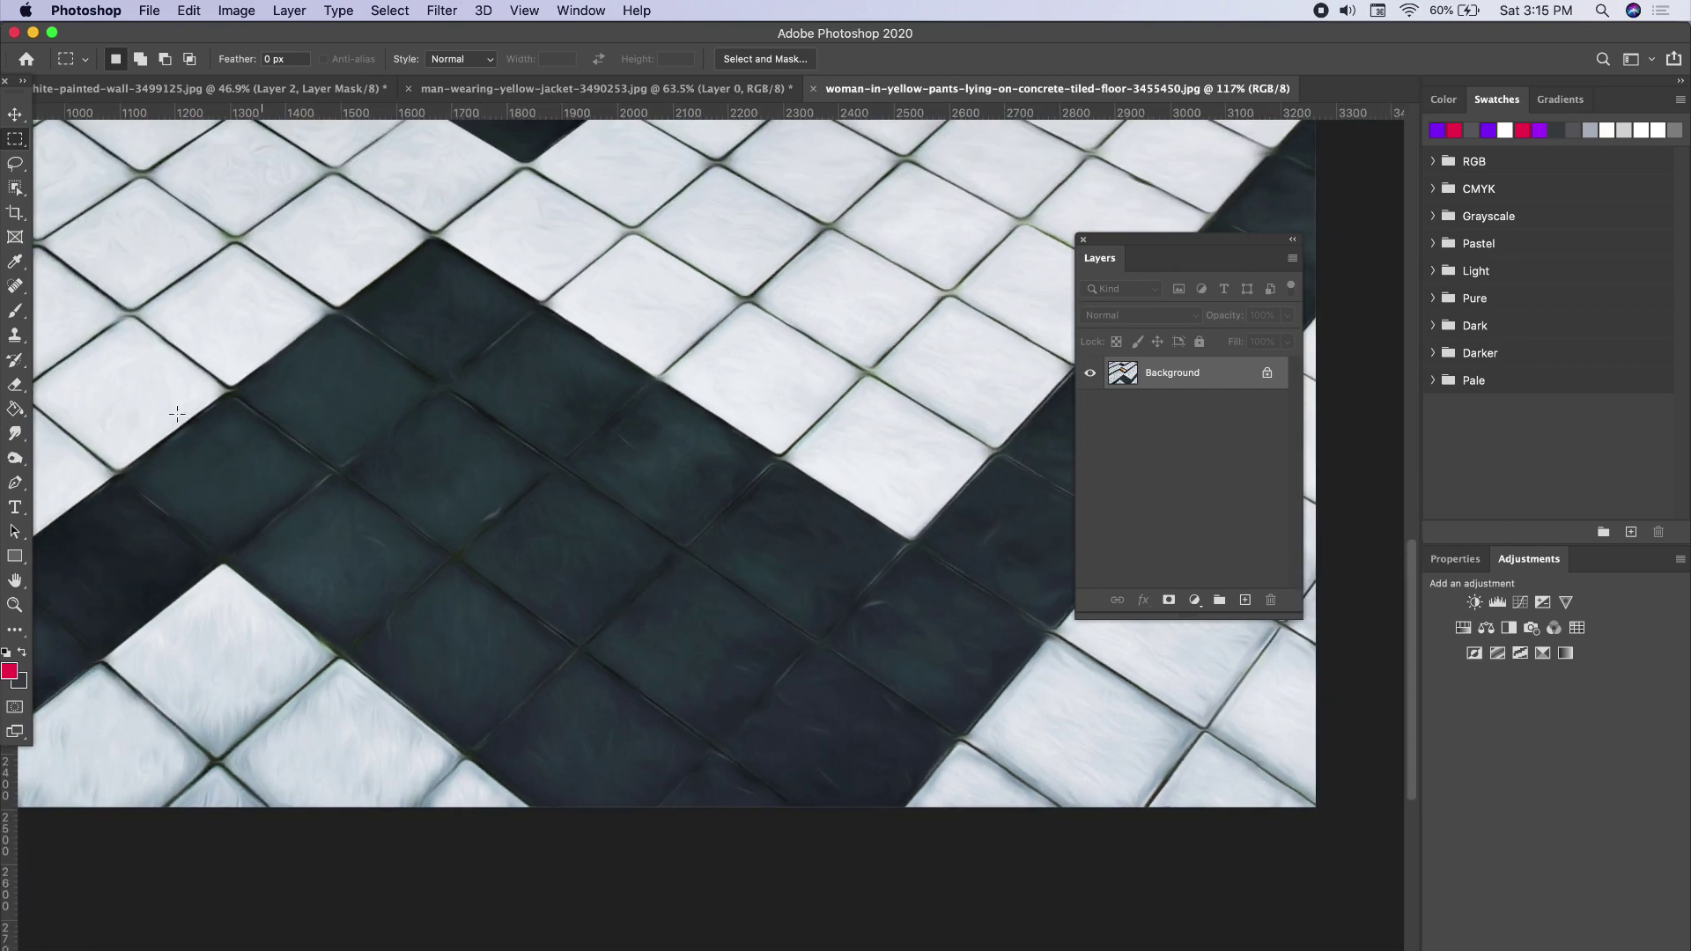
Select the large dark tile area at the photo's lower edge with a straight-edged Polygonal Lasso outline, including a neighbouring white tile.
drag(15, 163, 79, 188)
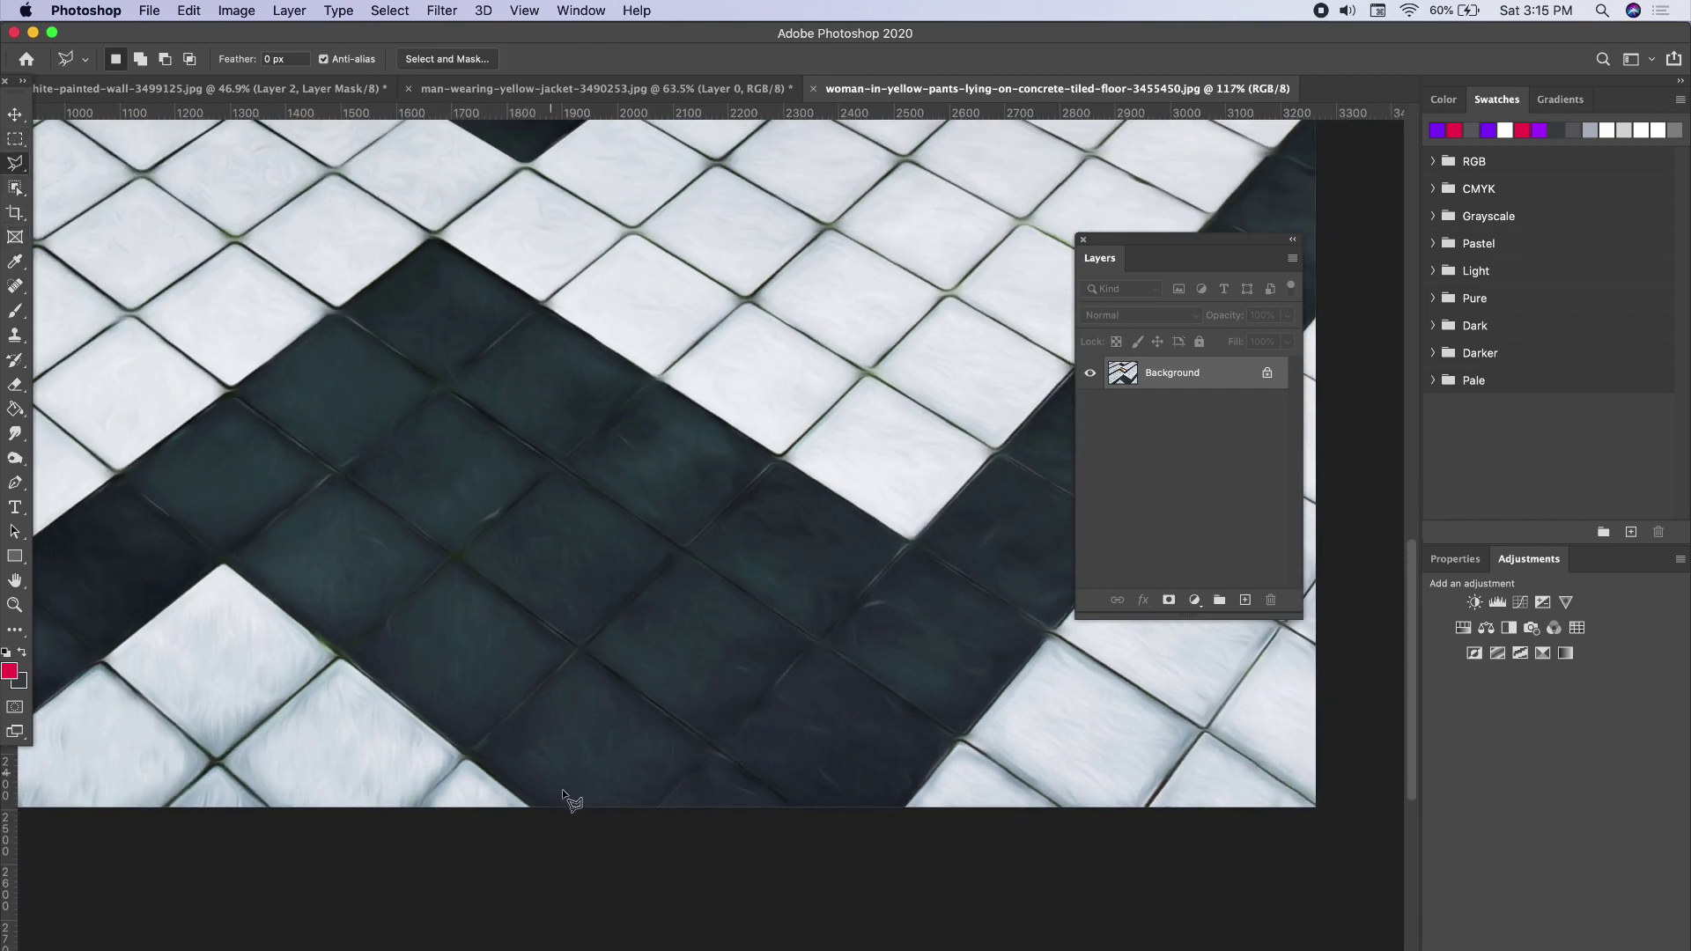
click(529, 806)
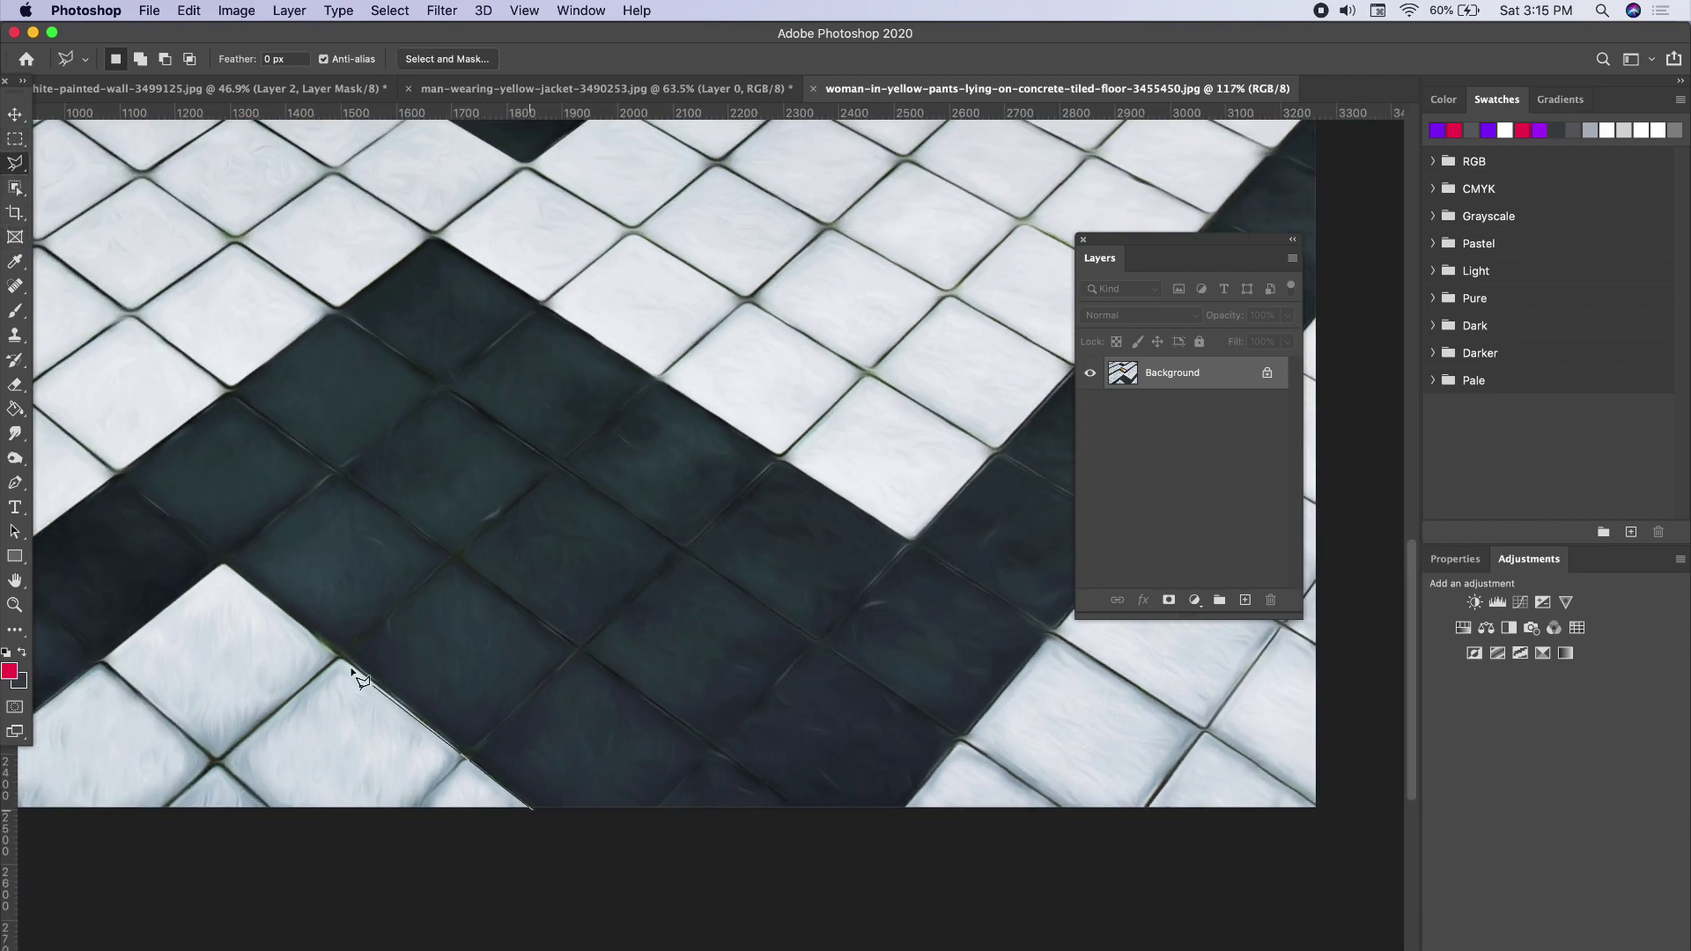
click(117, 473)
click(436, 236)
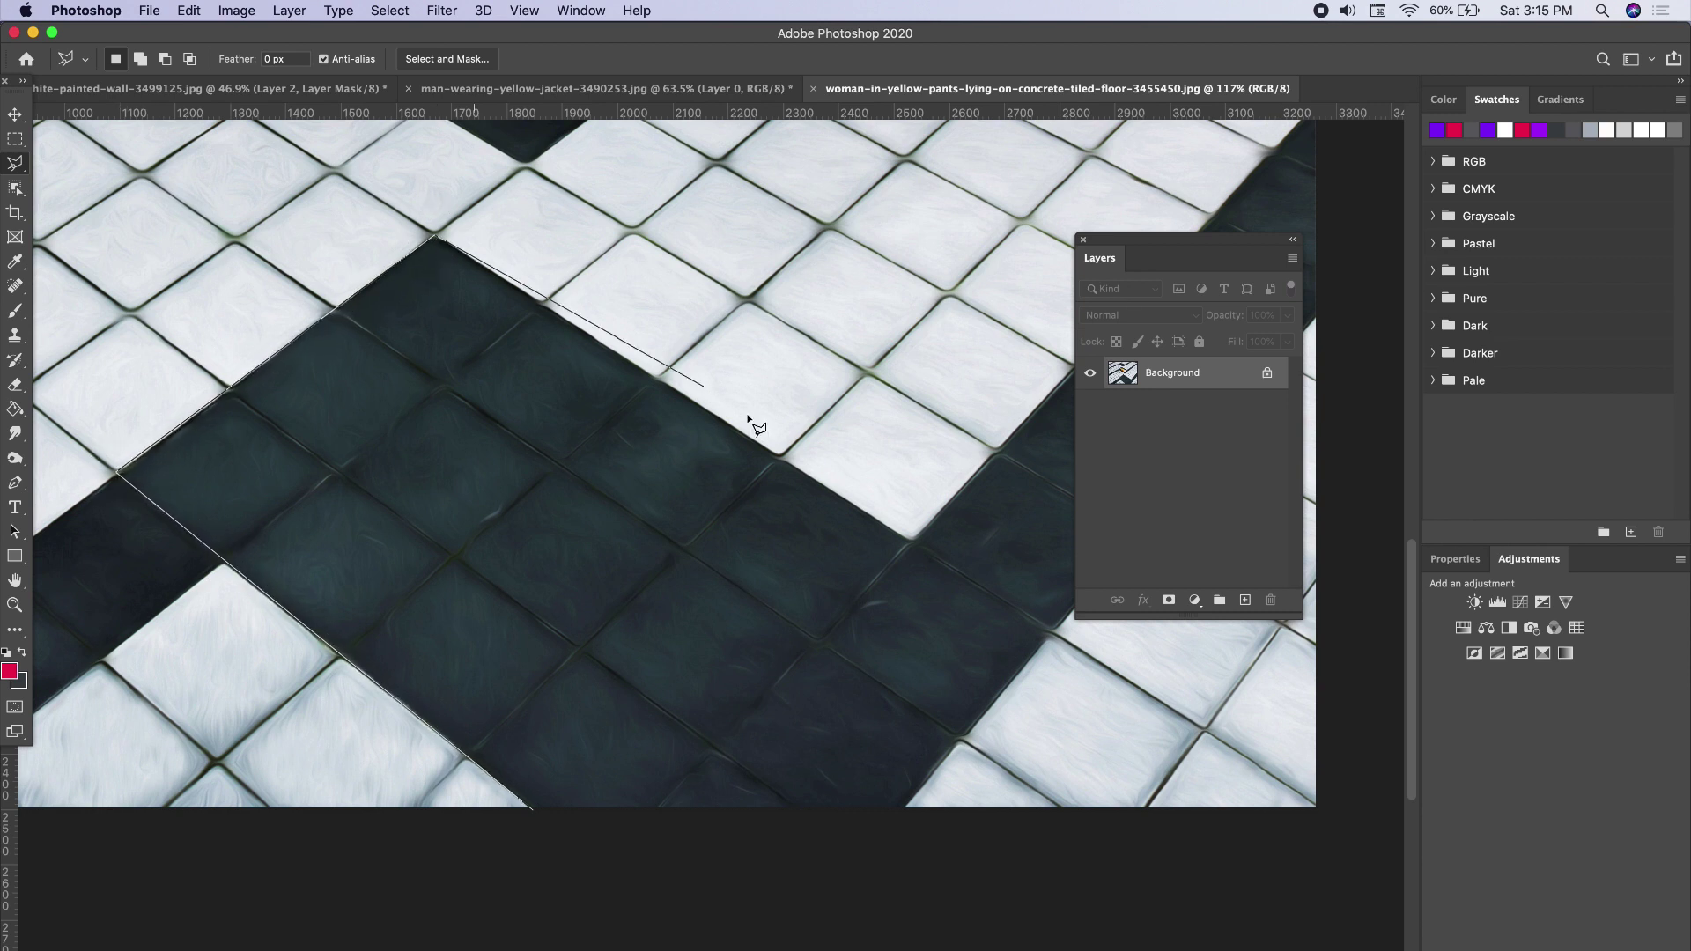
click(783, 457)
click(1049, 630)
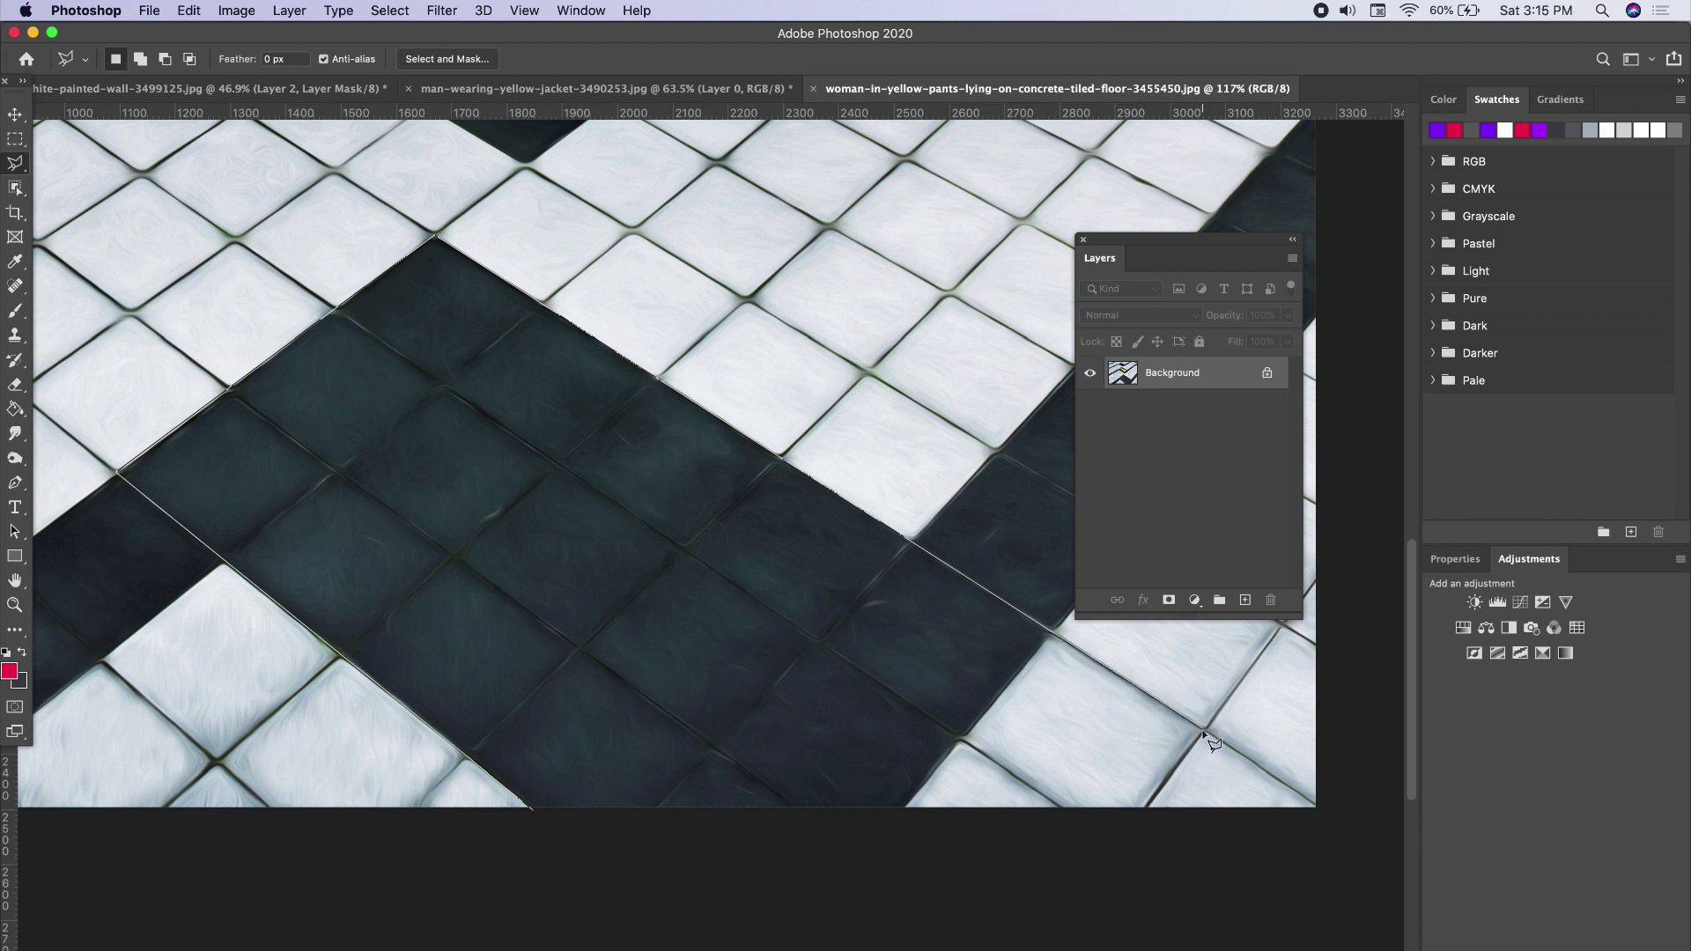
click(1145, 811)
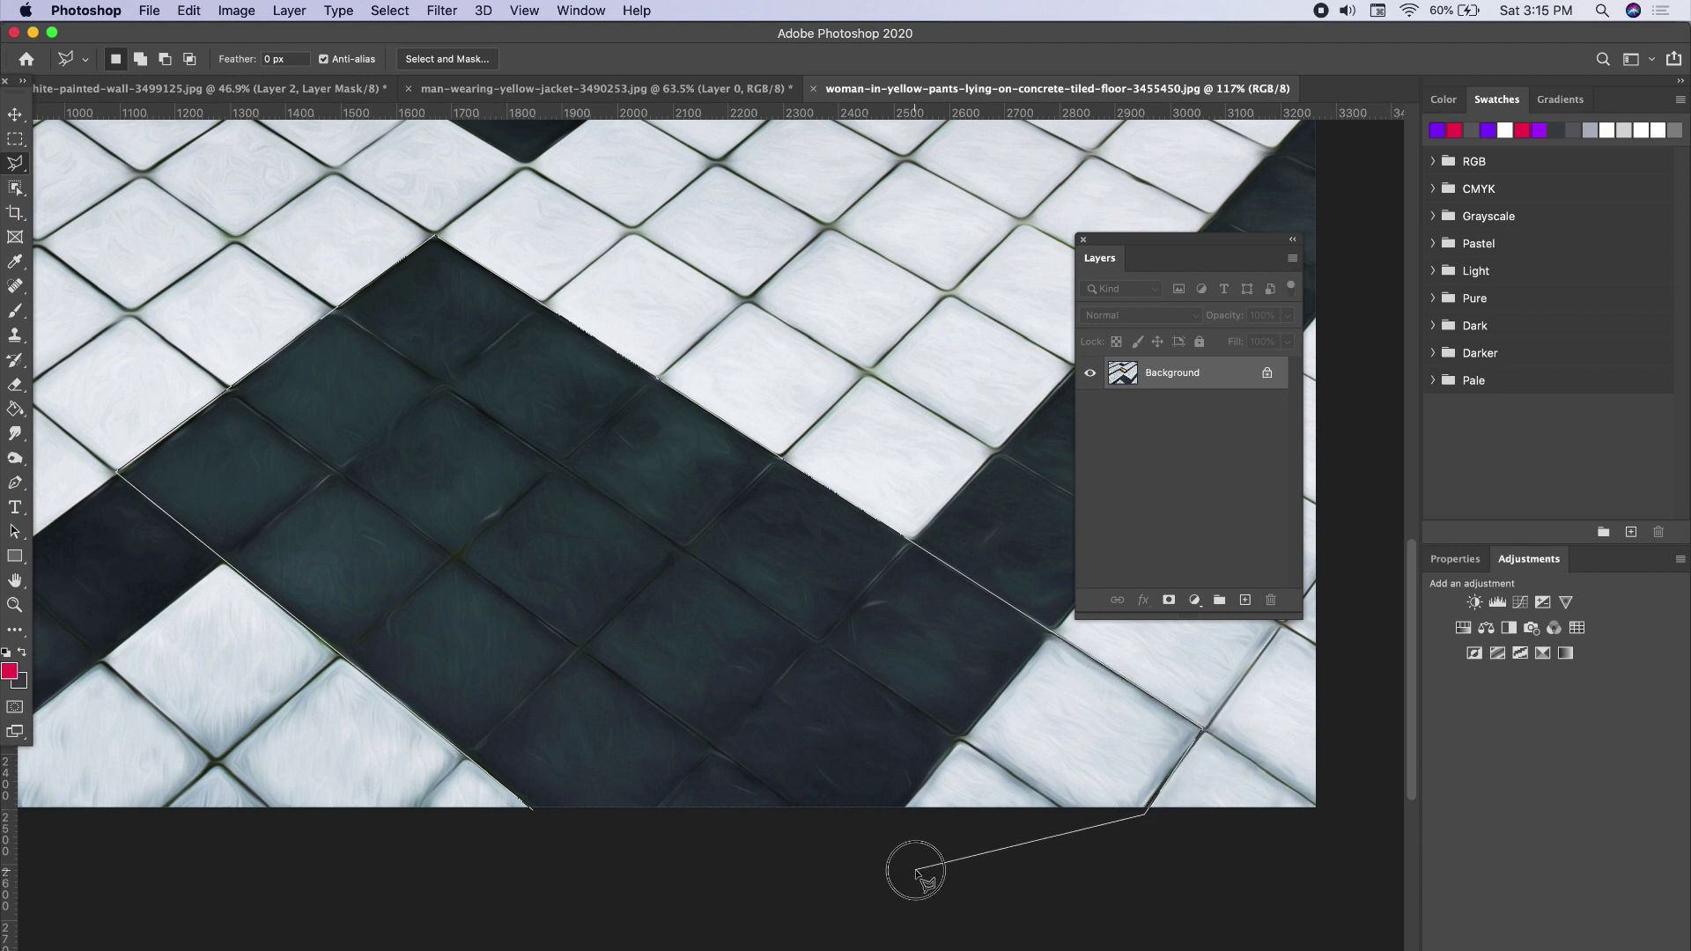
click(528, 830)
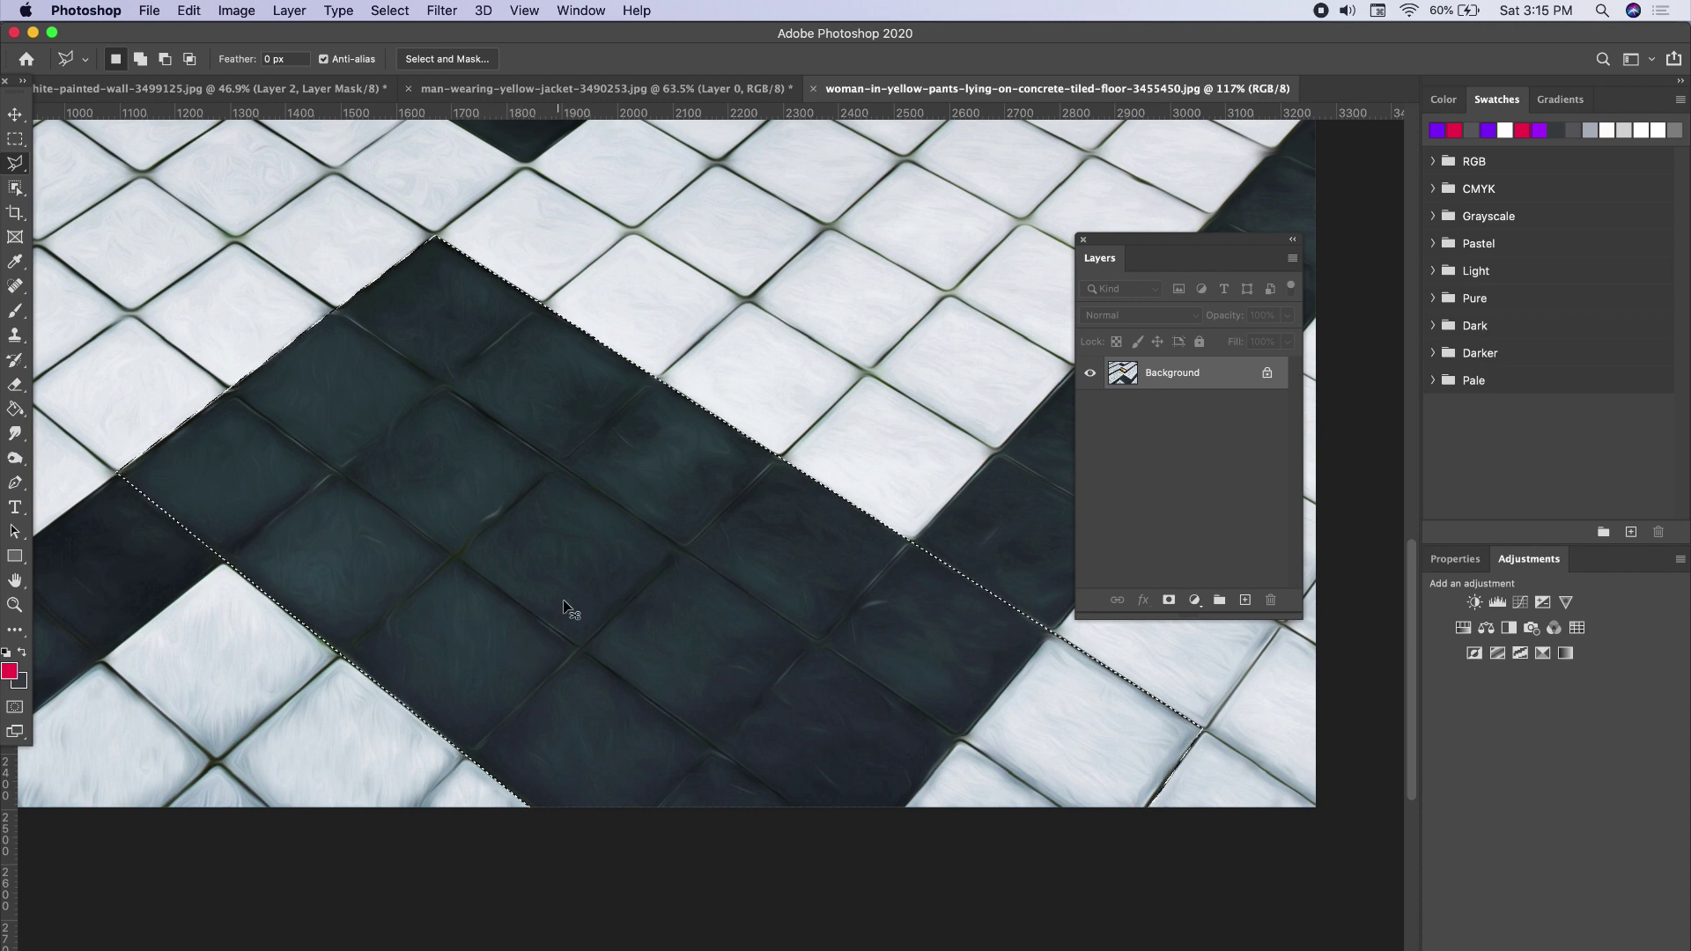
Copy the selected dark tiles to a new layer and move the copy up toward the lying woman.
key(super+j)
click(20, 115)
drag(539, 521, 537, 379)
scroll(555, 493, up, 5)
drag(536, 682, 506, 493)
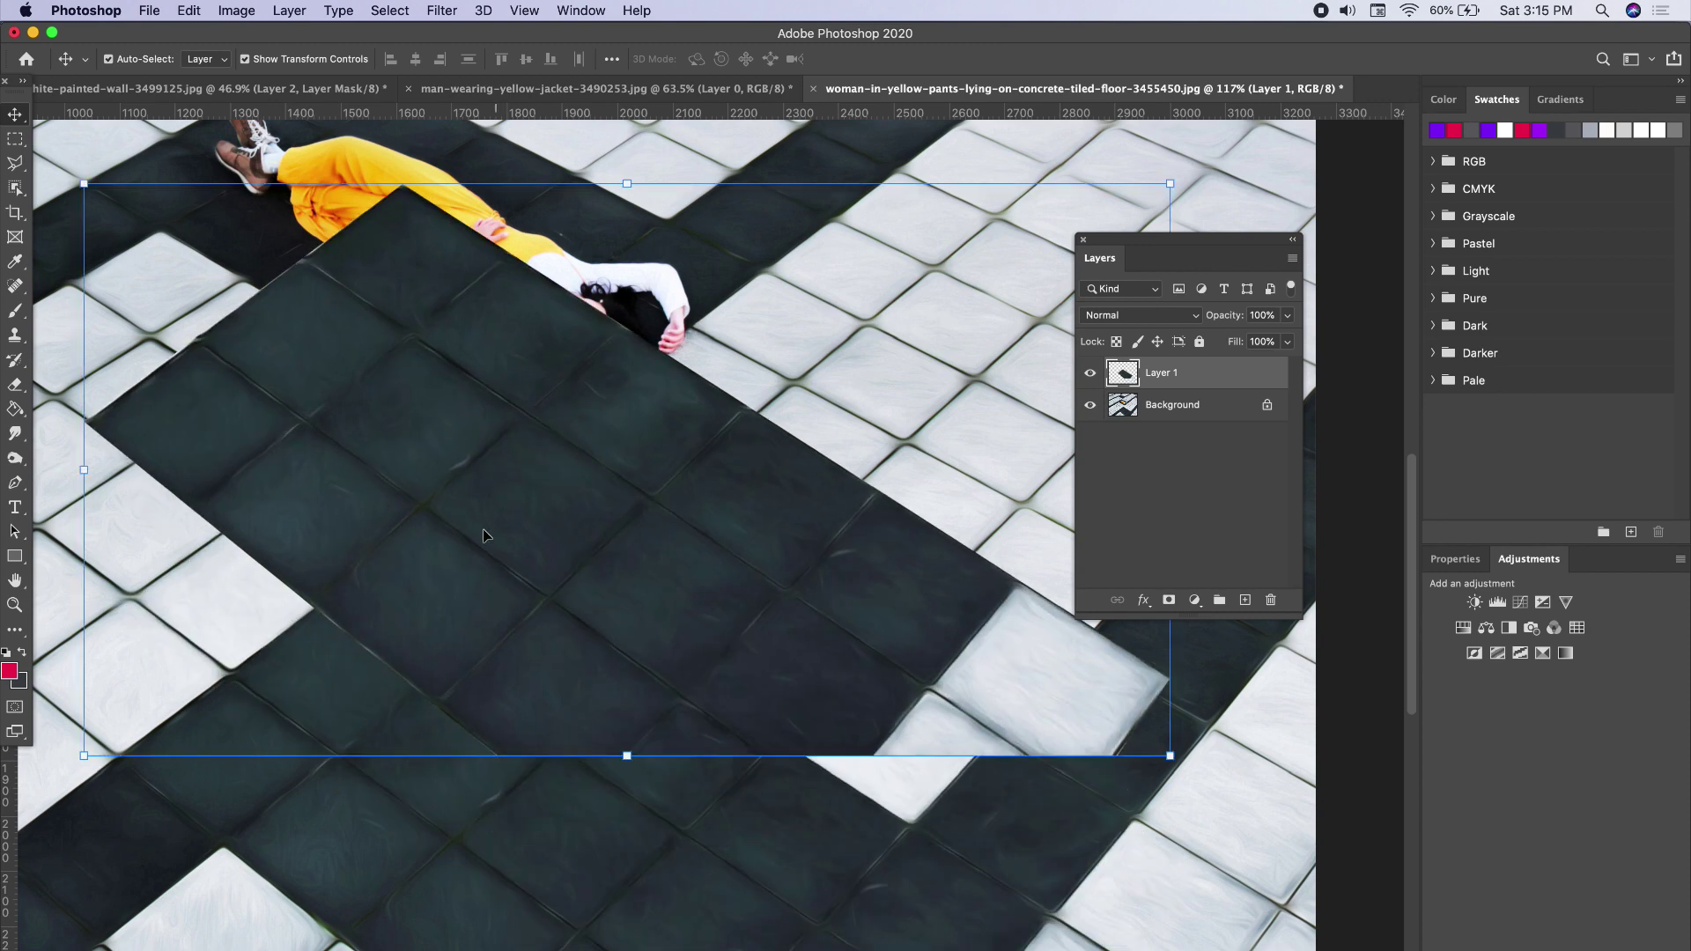
scroll(484, 532, up, 5)
scroll(484, 532, left, 5)
scroll(488, 536, down, 3)
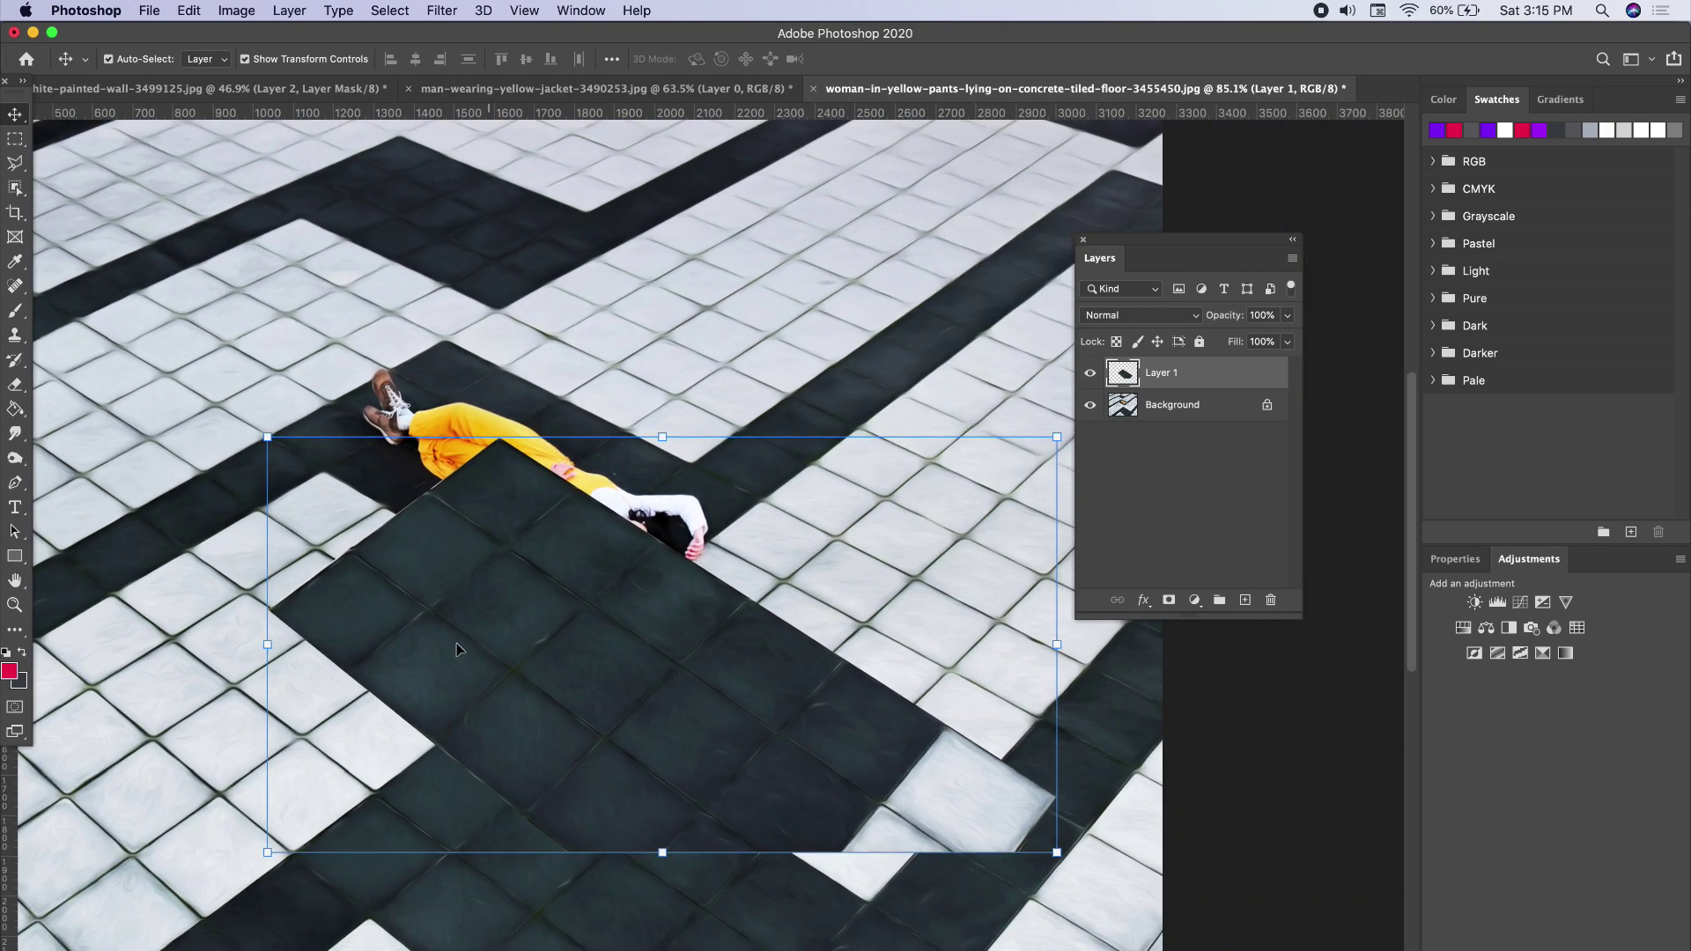
Scale the copied tile patch to about 69% and place it over the woman.
drag(508, 674, 571, 354)
drag(320, 178, 563, 352)
drag(705, 395, 459, 456)
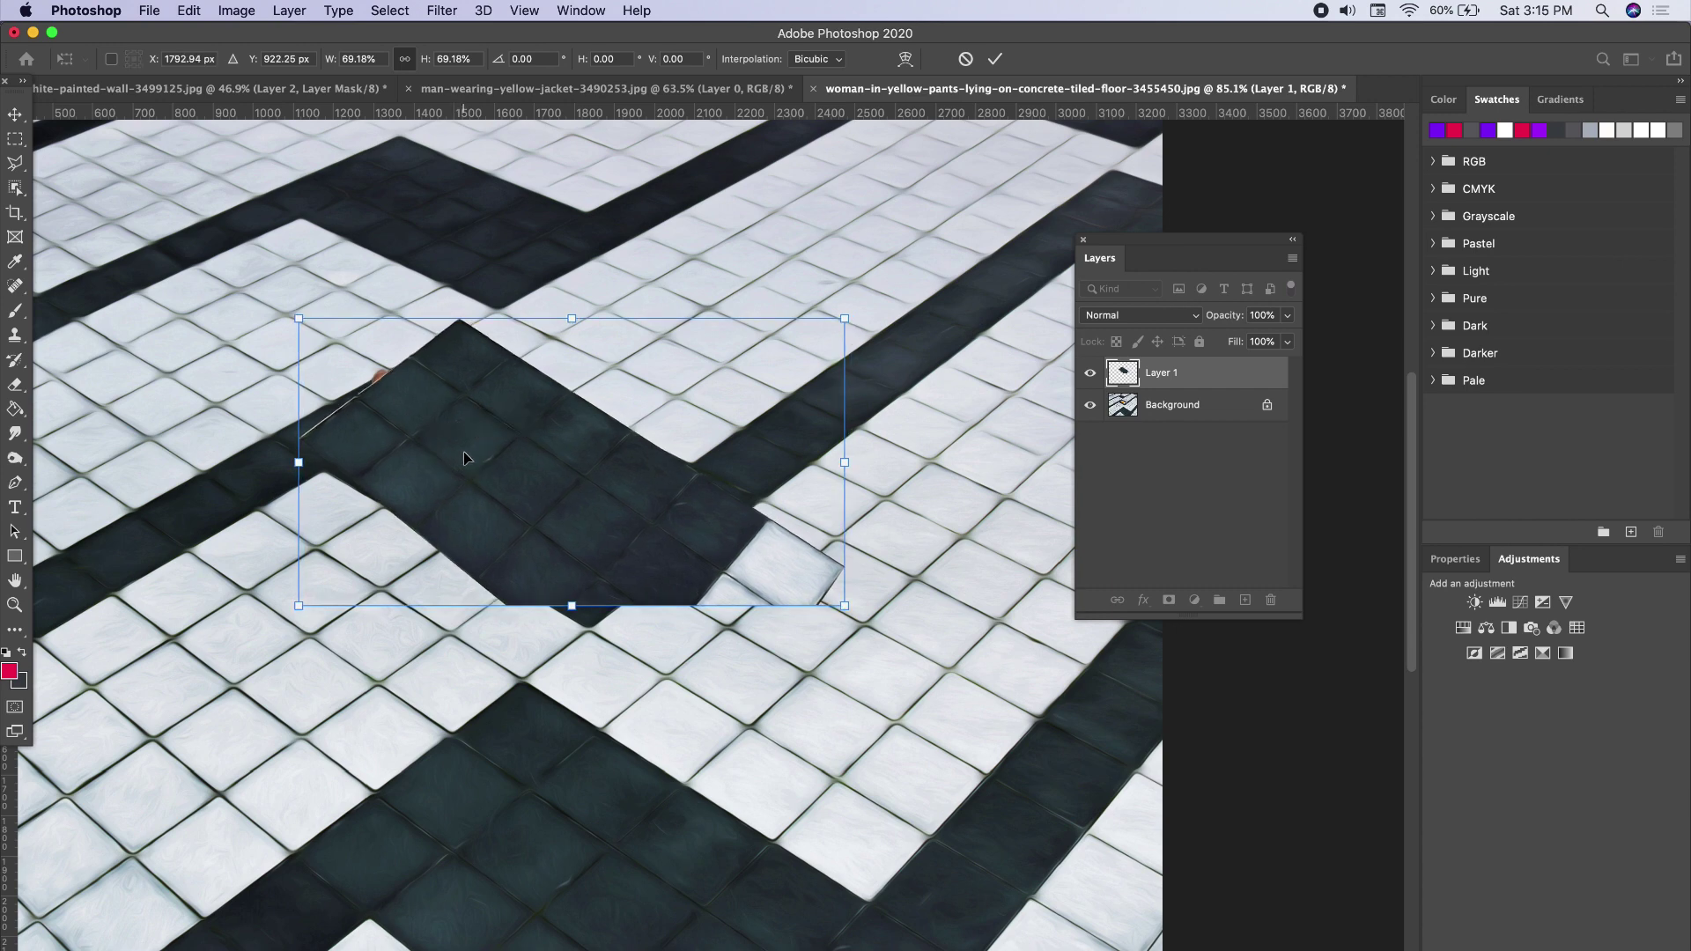
key(Return)
Lay out a Perspective Warp grid on the tile patch, fitting its four corners to the patch's outline.
click(188, 10)
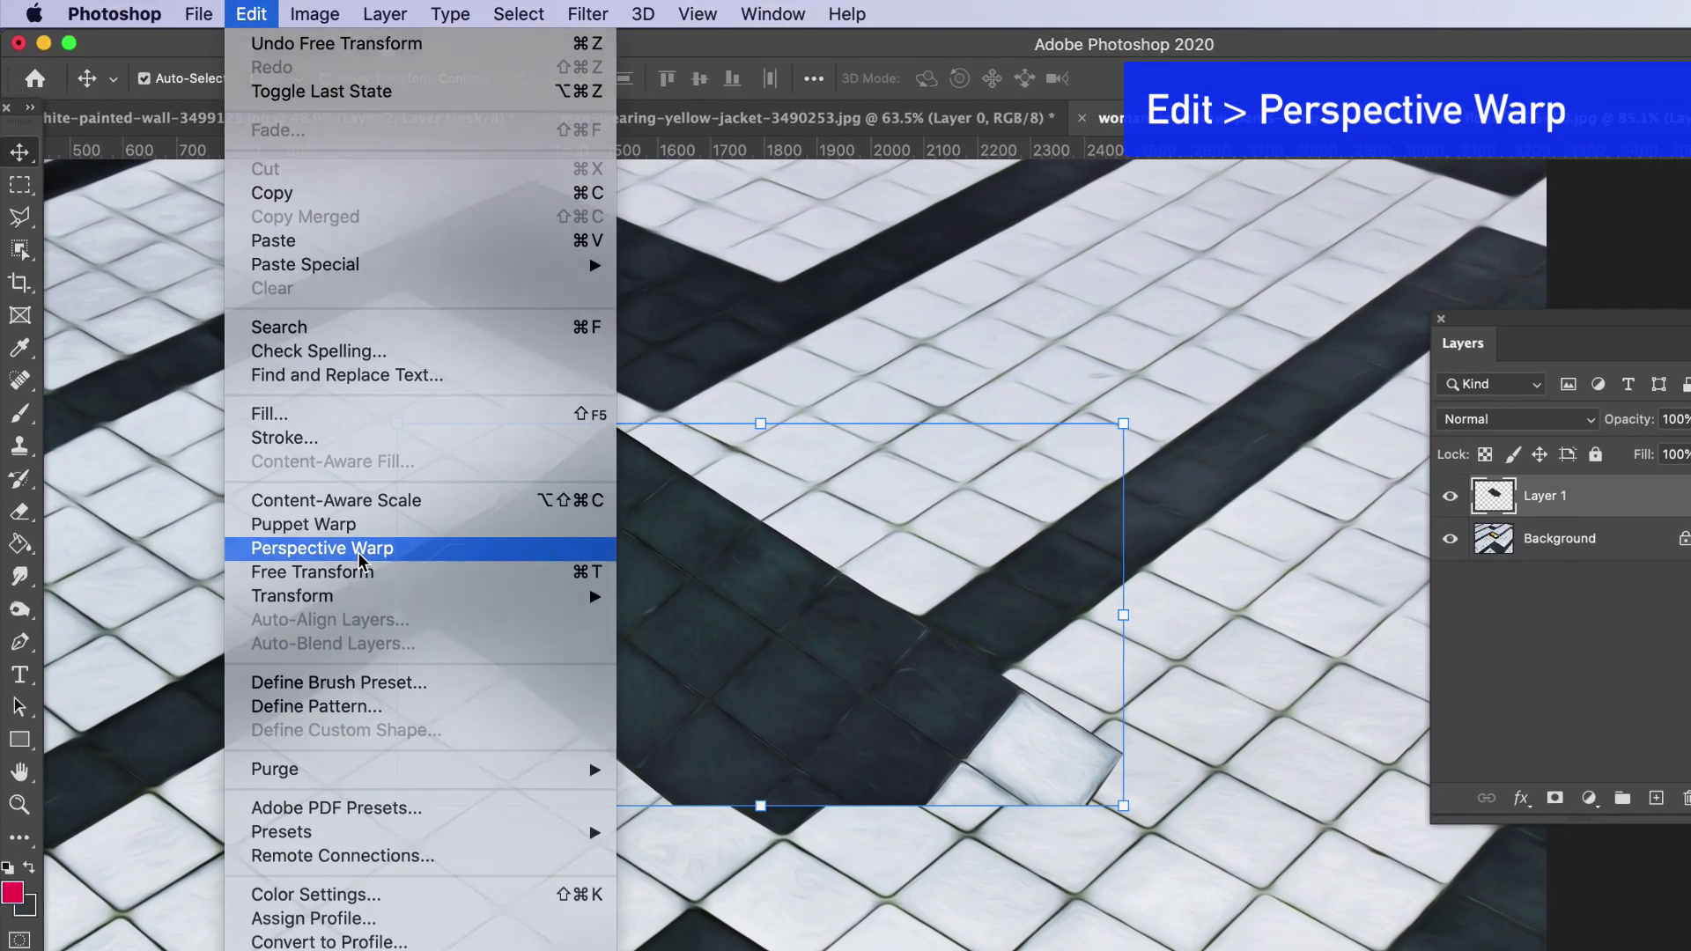
click(323, 547)
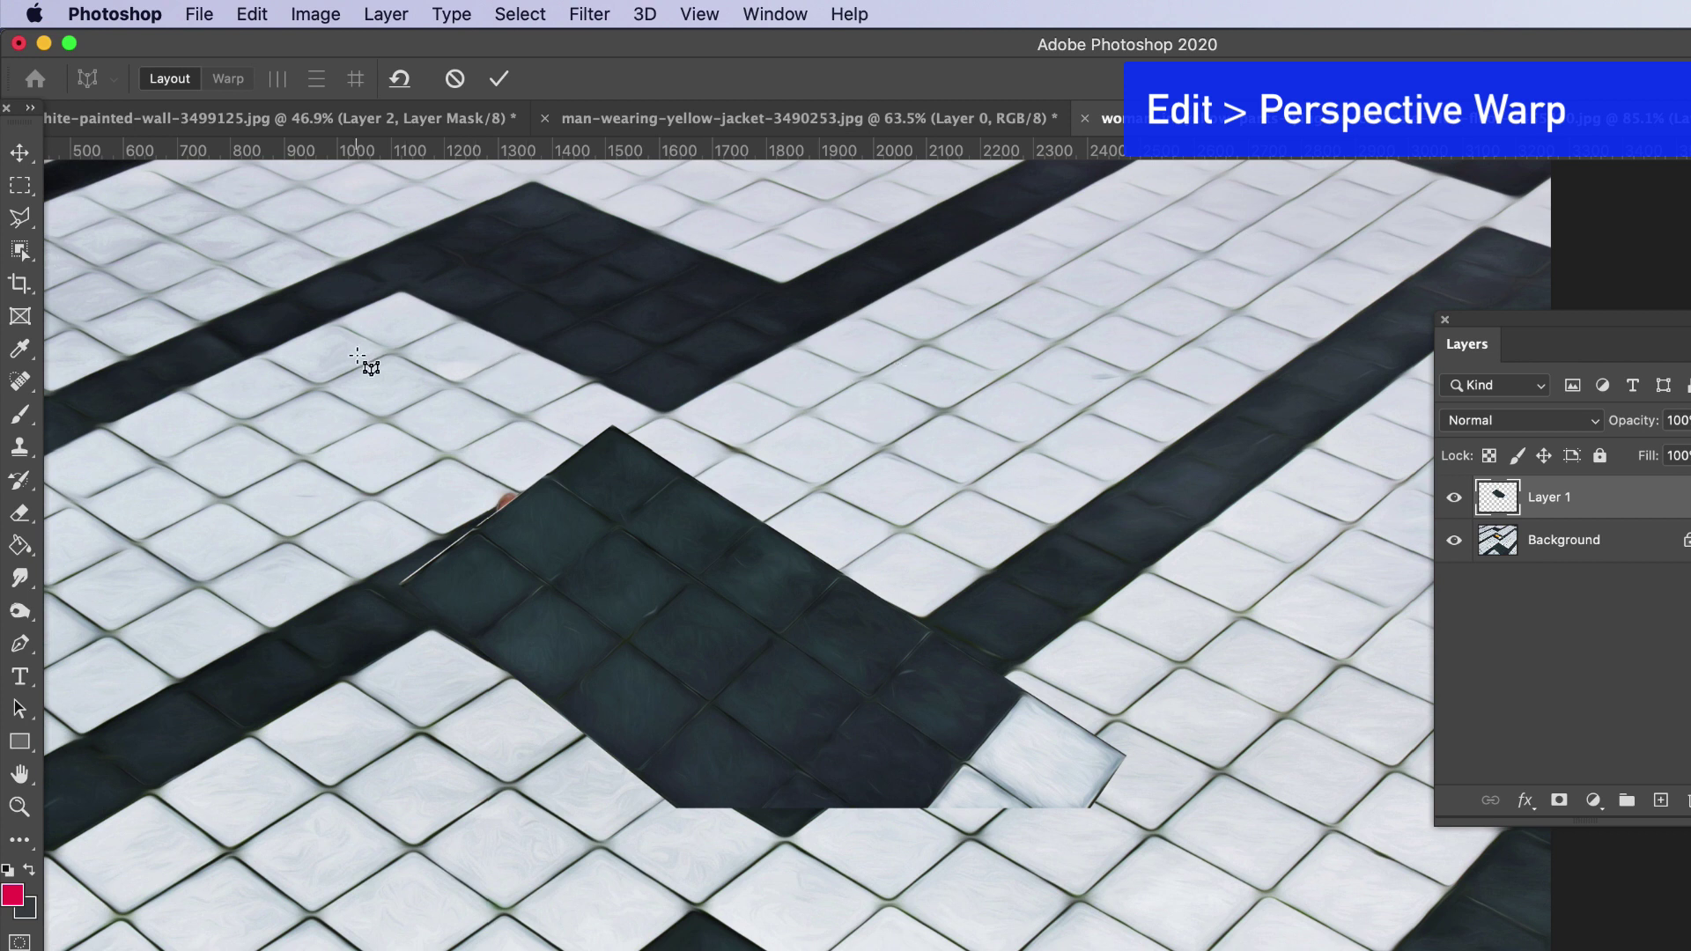
click(401, 586)
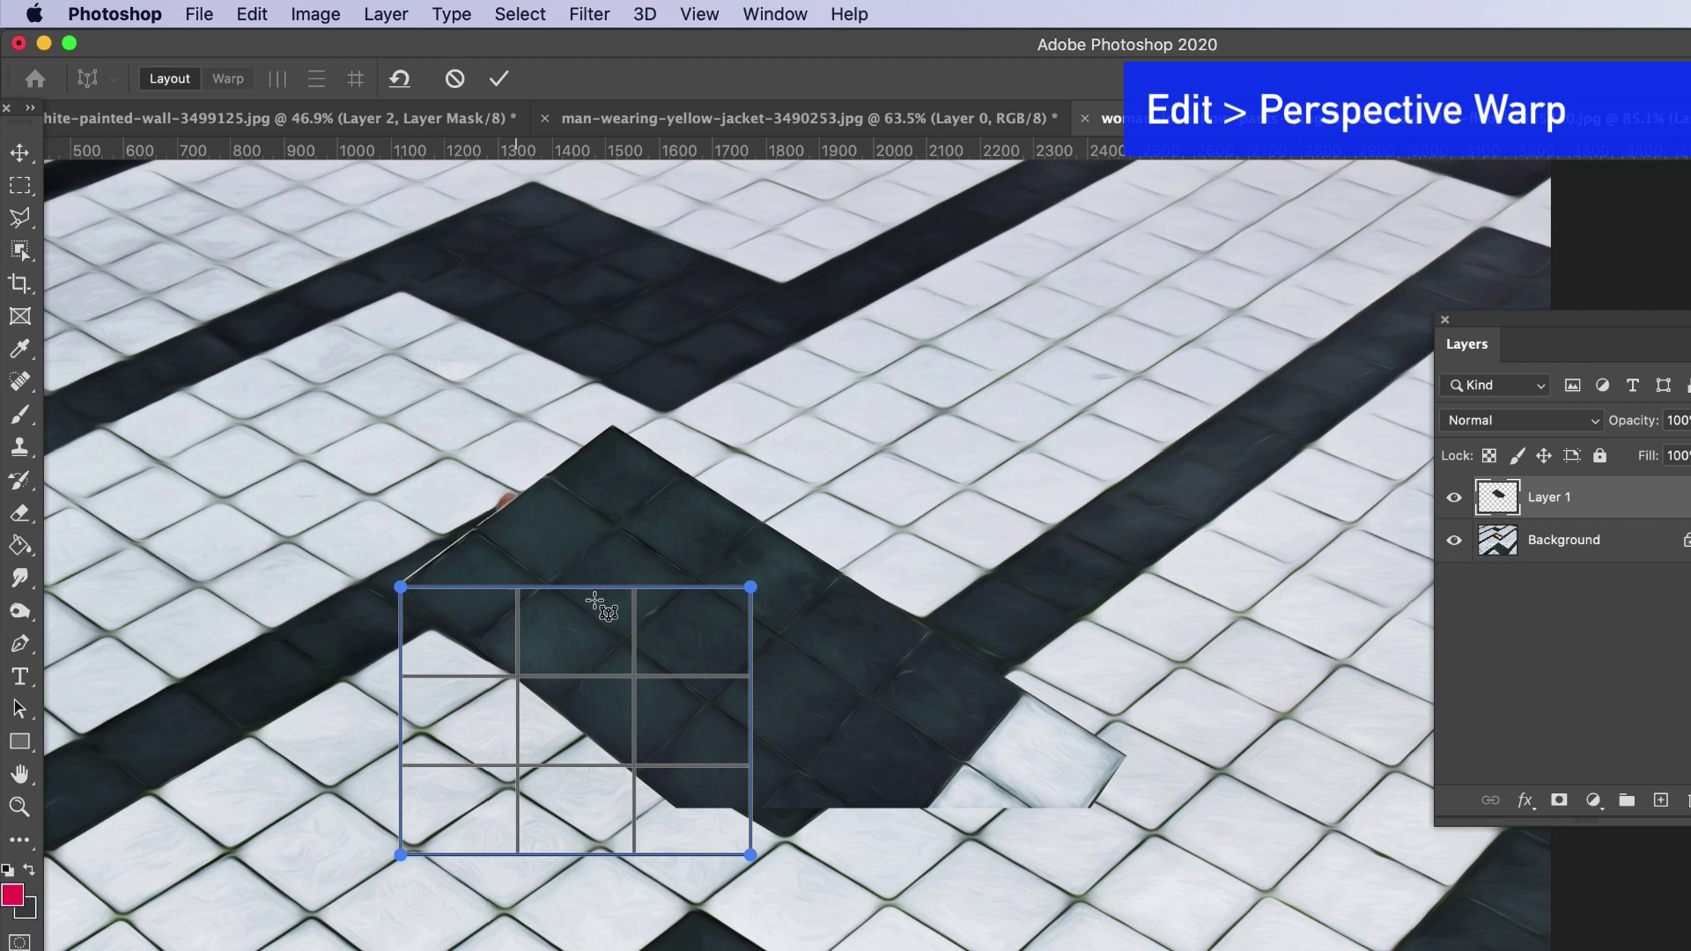
drag(753, 588, 611, 427)
drag(750, 854, 1128, 755)
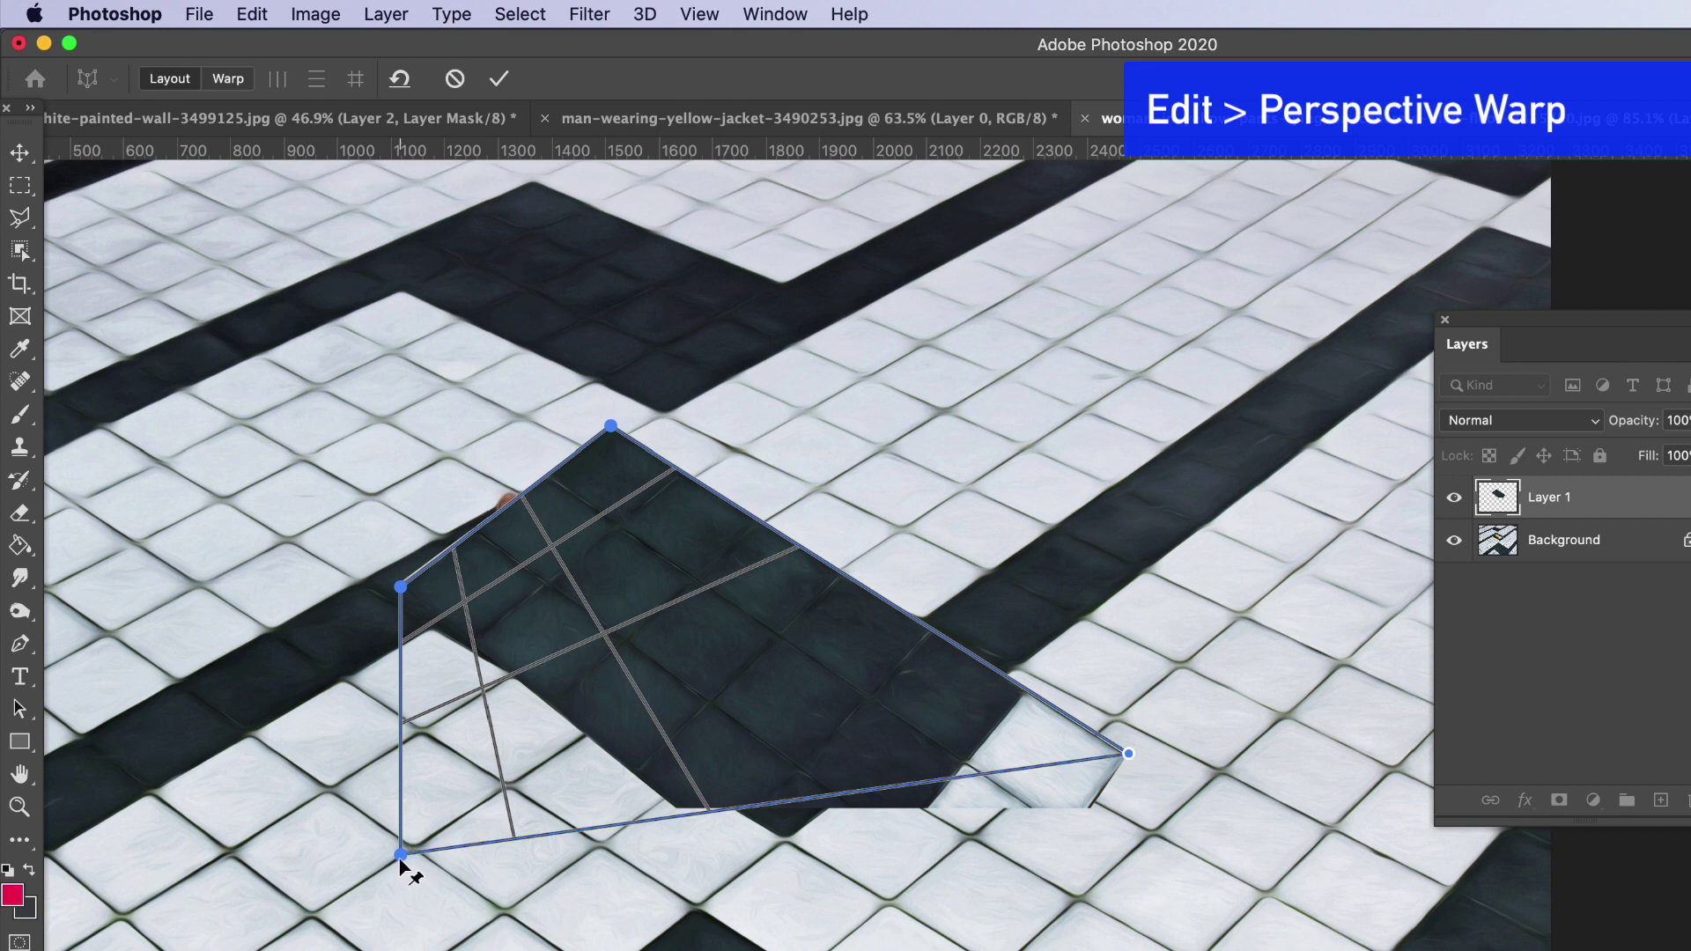
drag(400, 856, 921, 950)
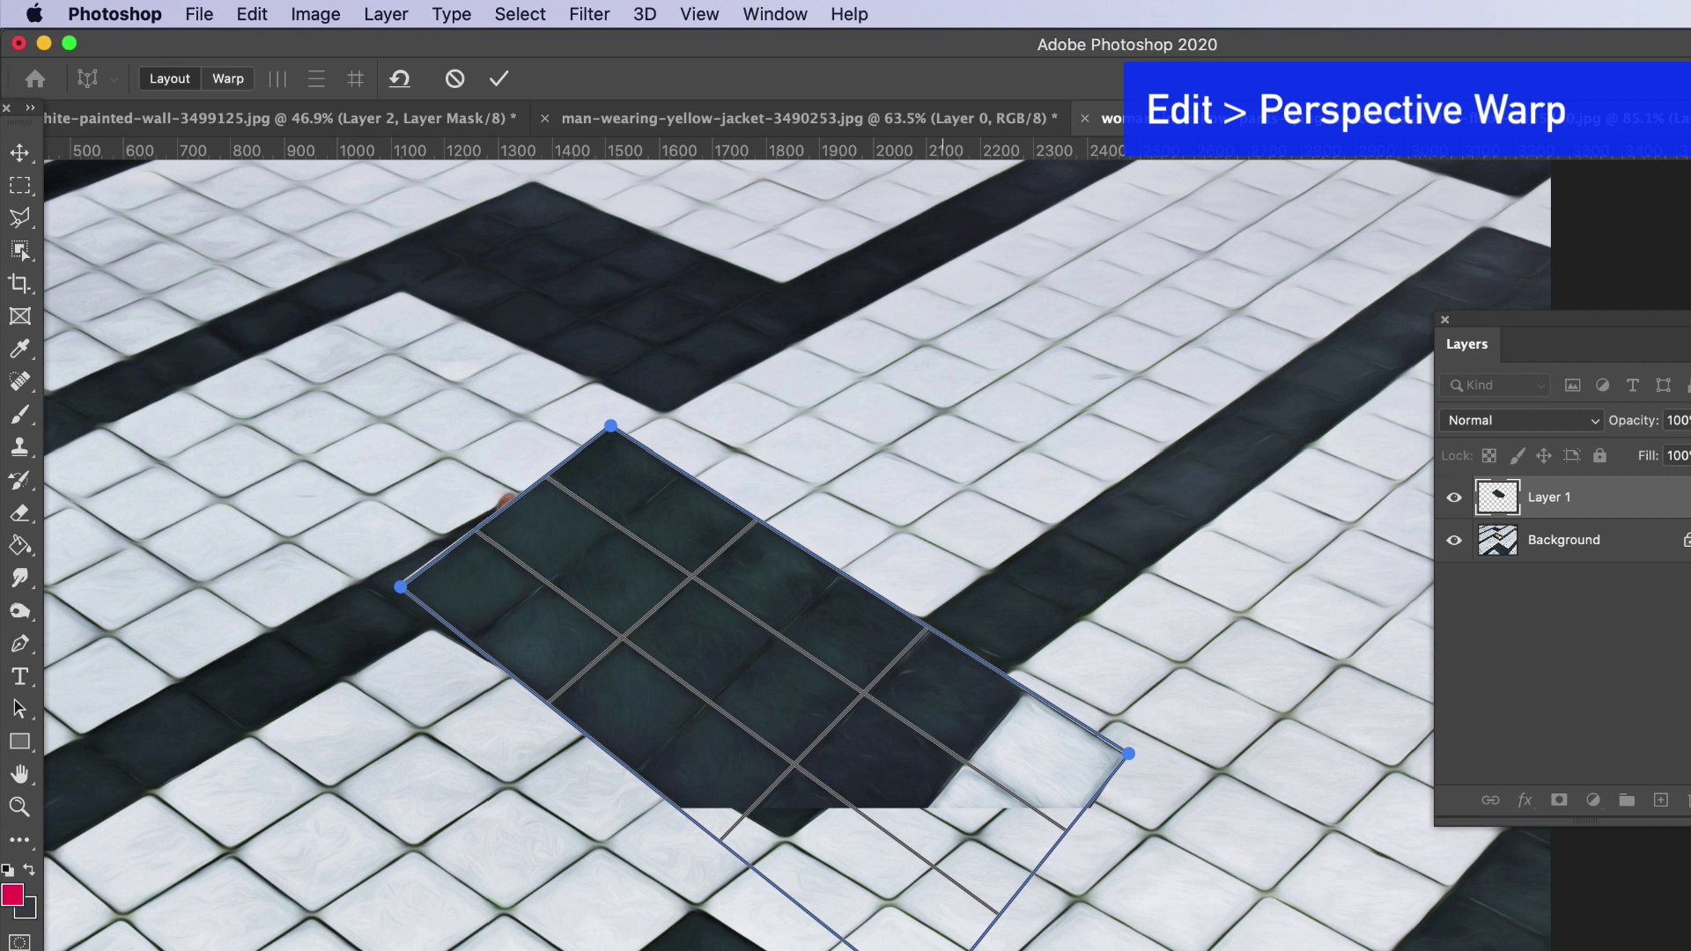
Warp the patch's four corners so its edges and grout lines follow the surrounding floor pattern, and apply the perspective warp.
key(w)
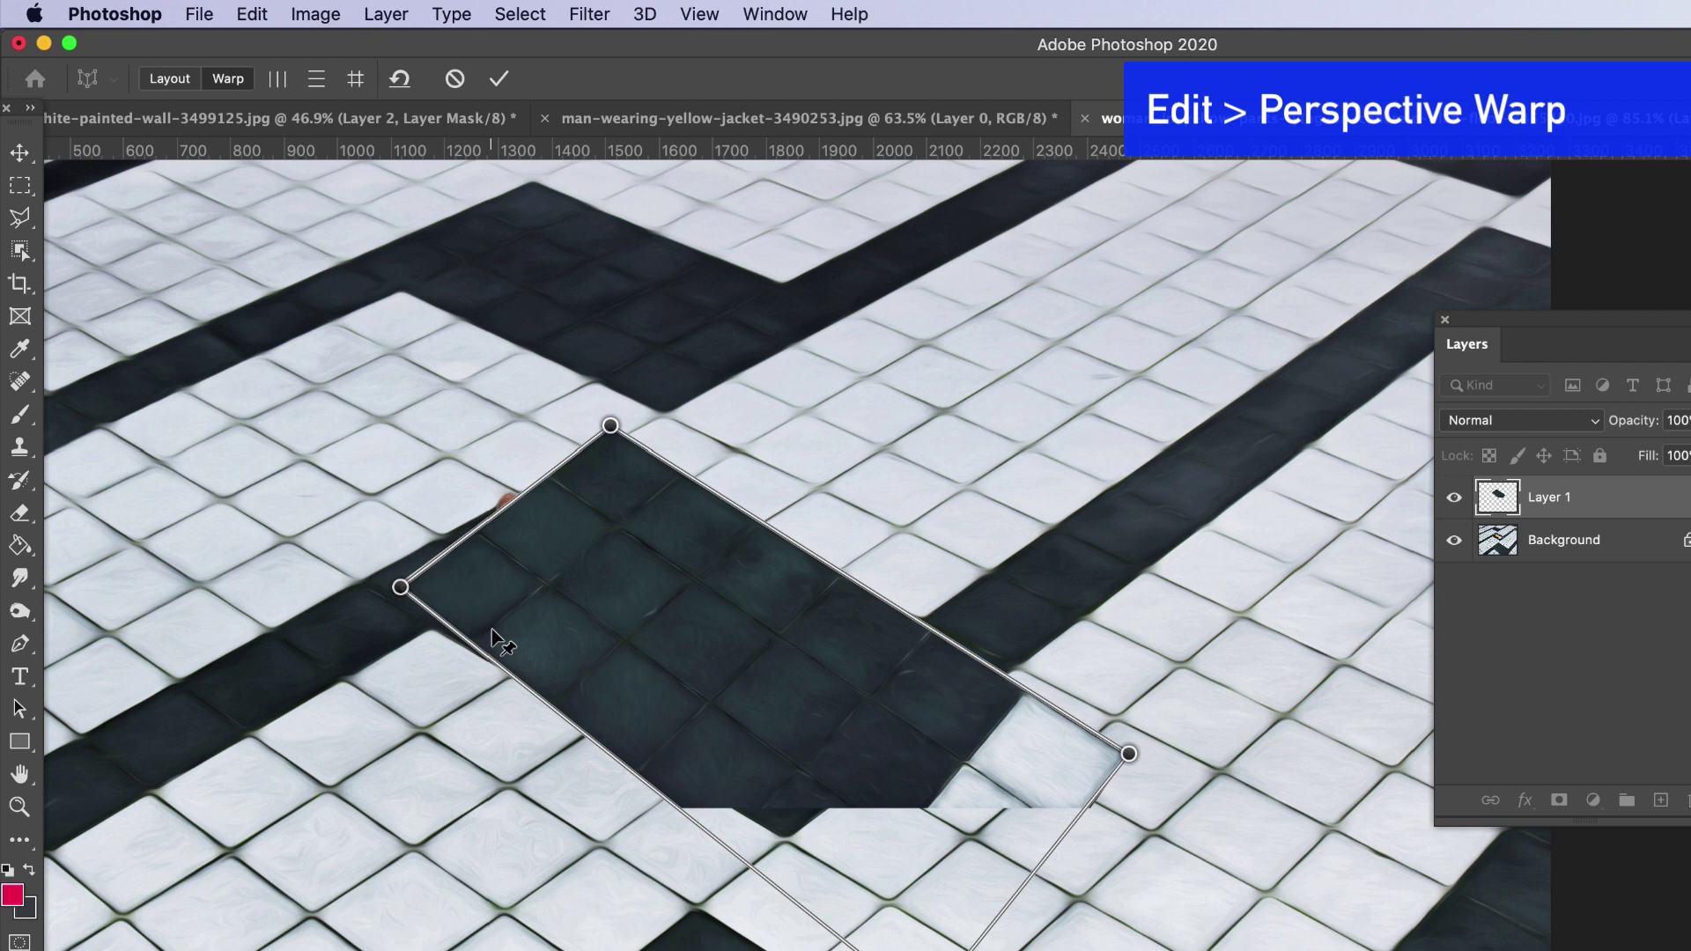
drag(401, 588, 366, 580)
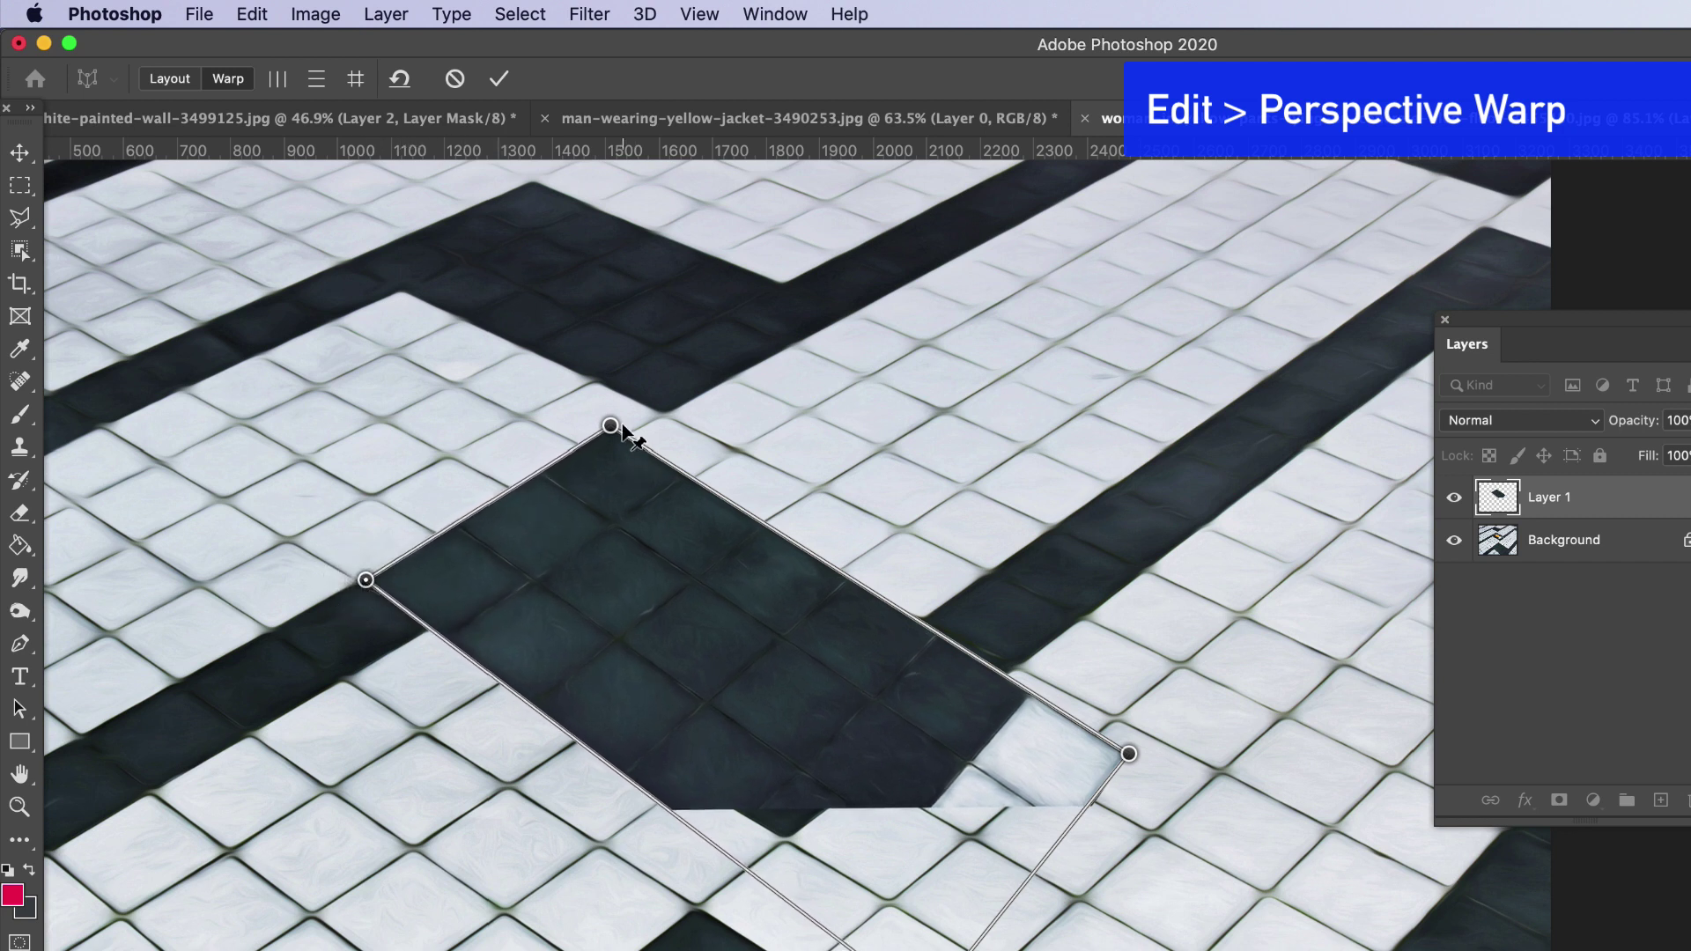
mouse_move(622, 428)
mouse_down()
mouse_move(585, 508)
mouse_move(597, 450)
mouse_up()
drag(1129, 754, 1132, 719)
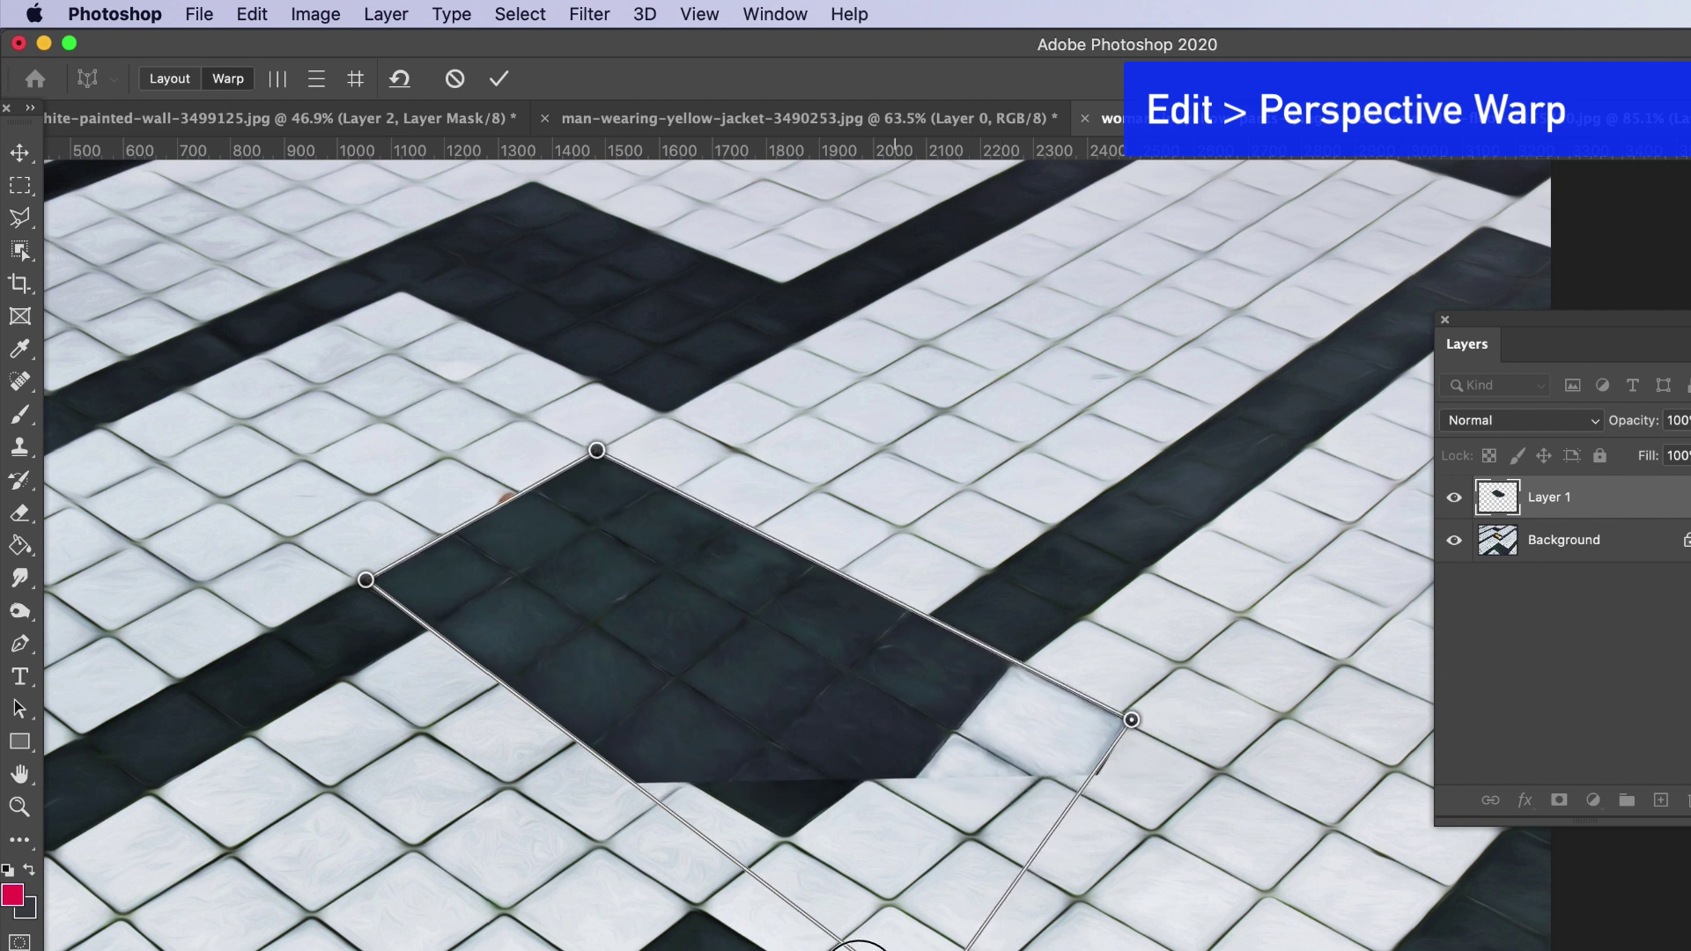
drag(858, 950, 867, 887)
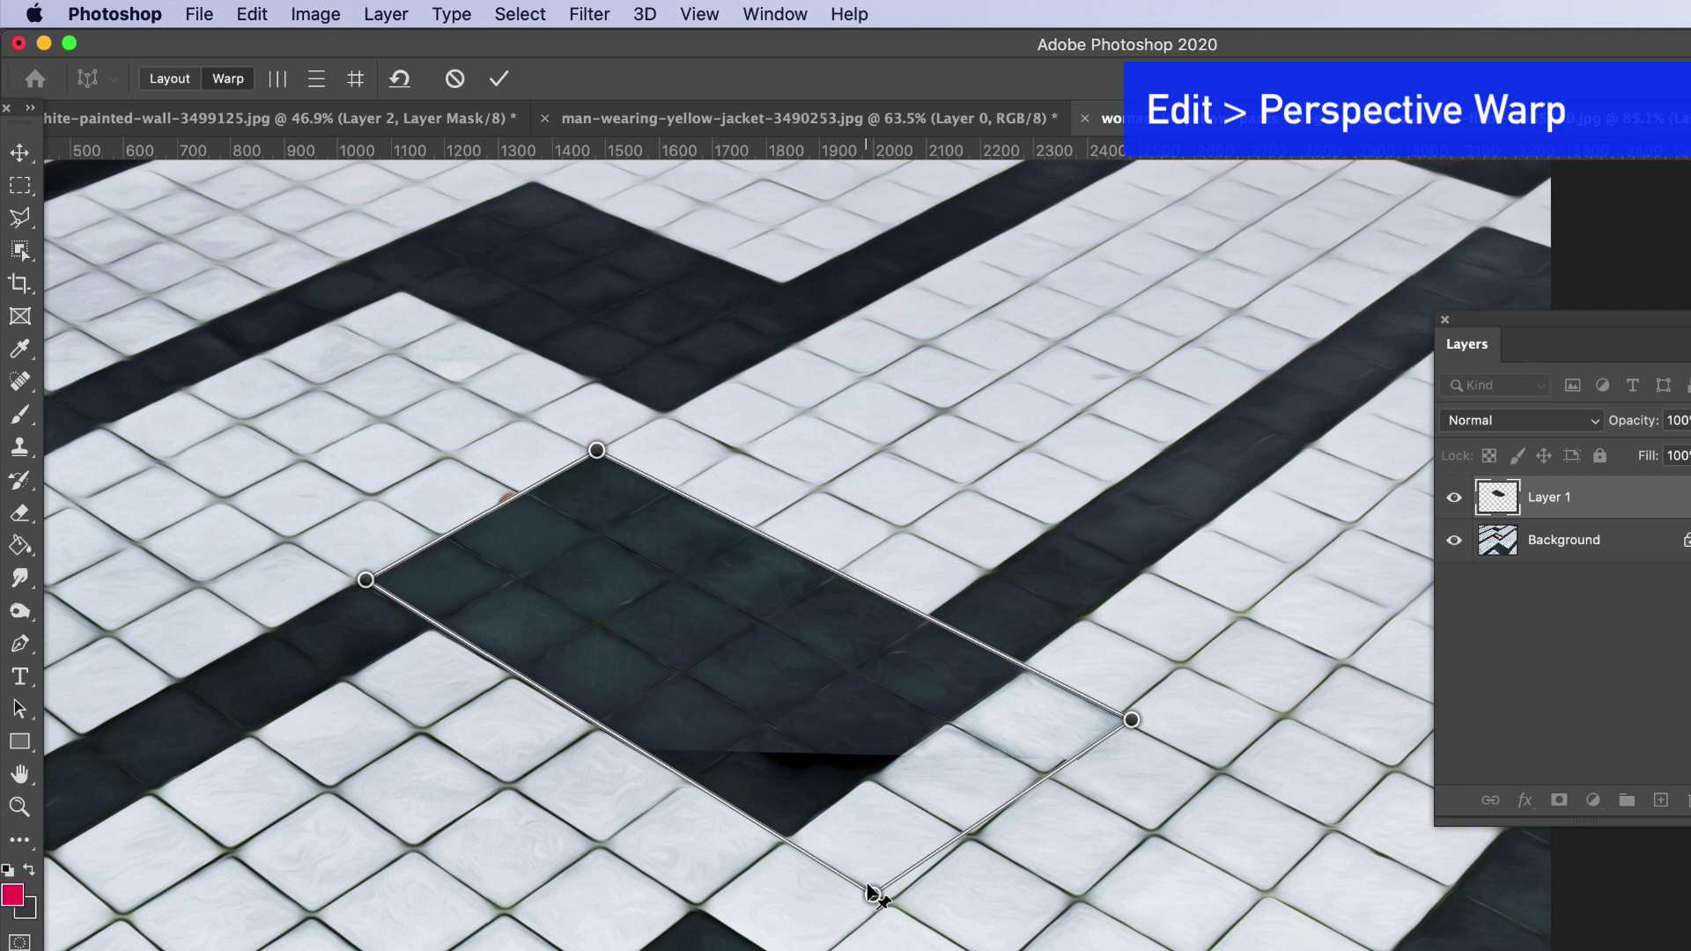
key(Return)
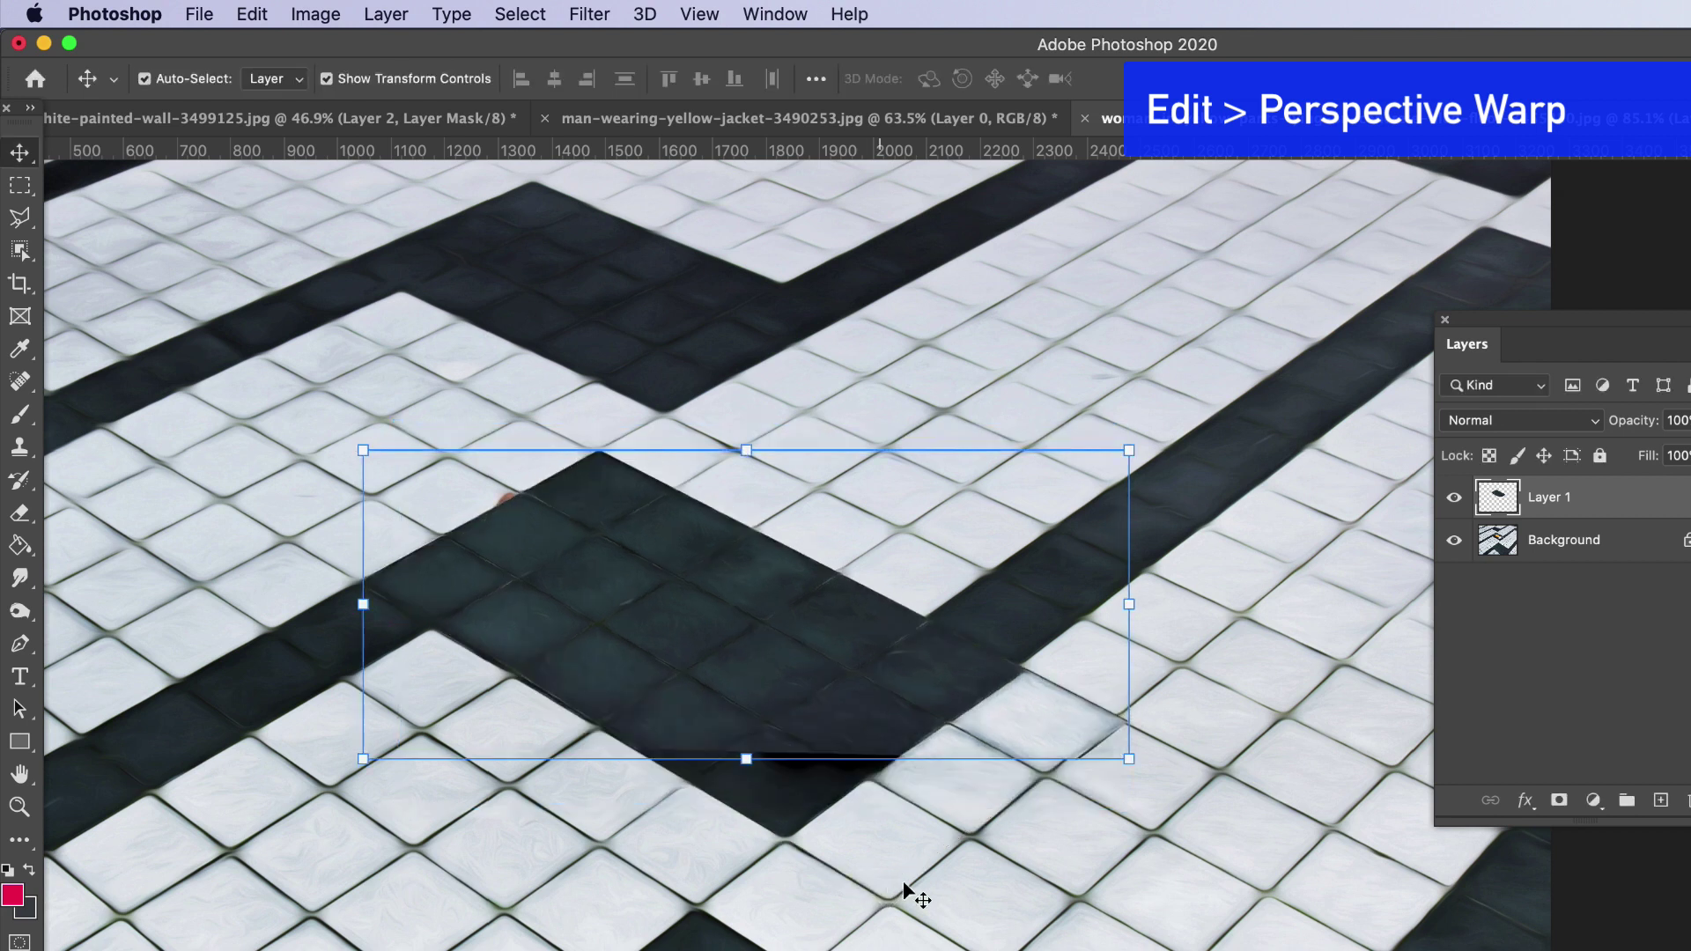
click(905, 889)
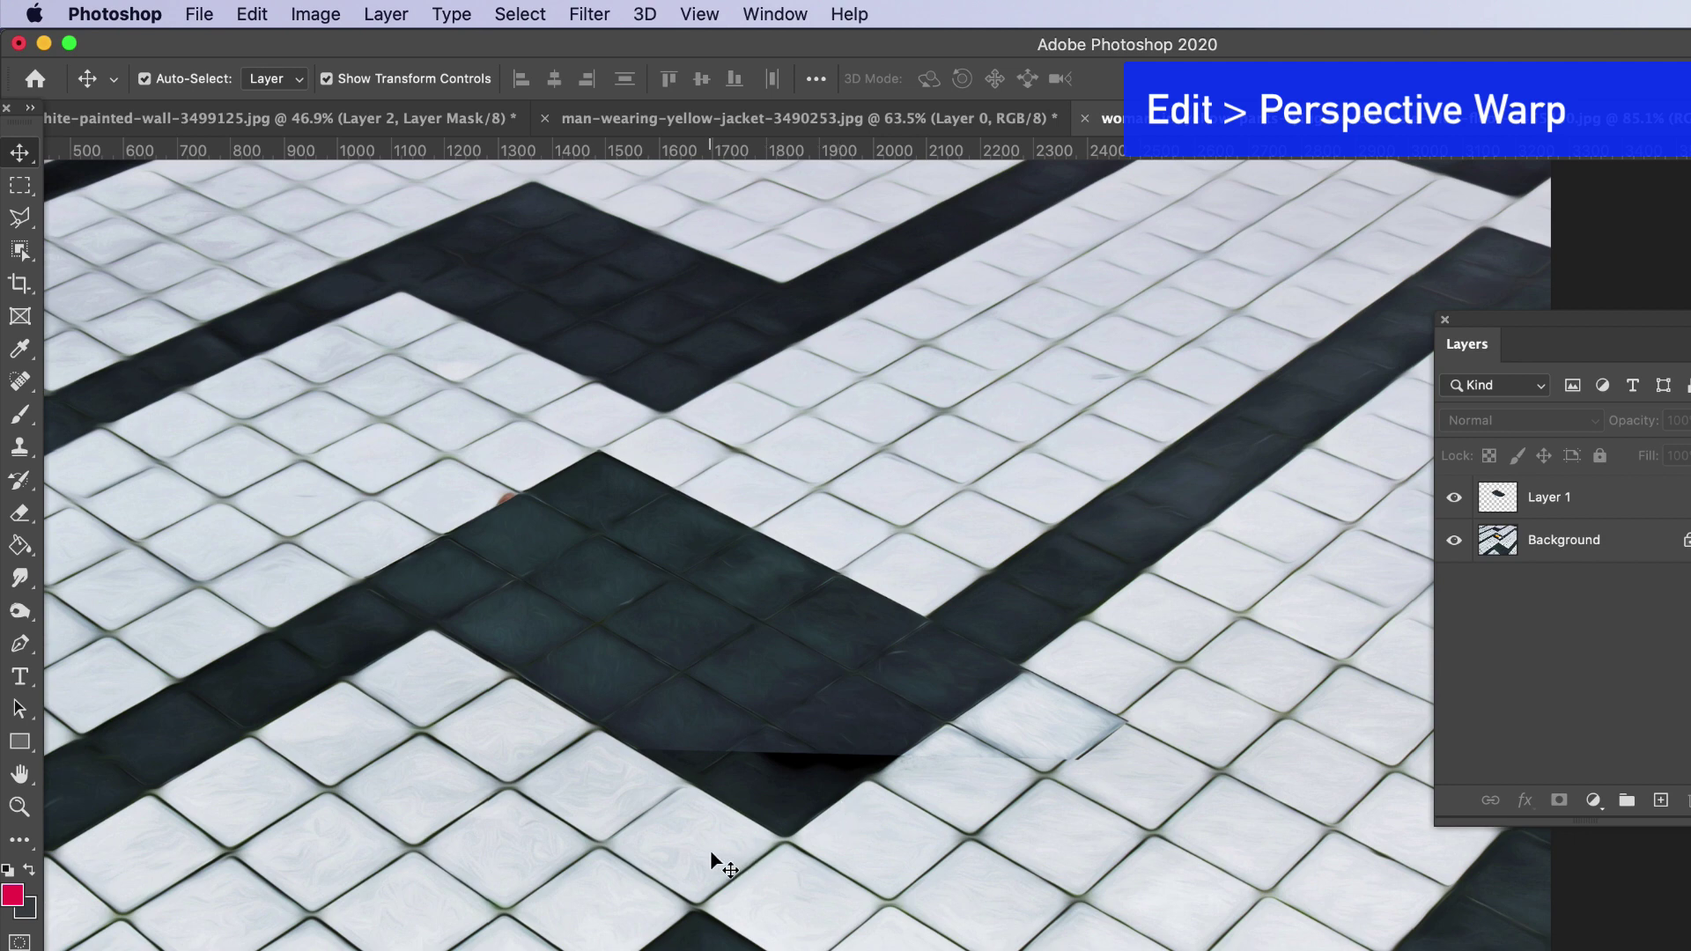
On Layer 1, outline the uncovered dark corner below the patch with the Polygonal Lasso, slightly overlapping the patch's lower edge.
scroll(715, 804, up, 3)
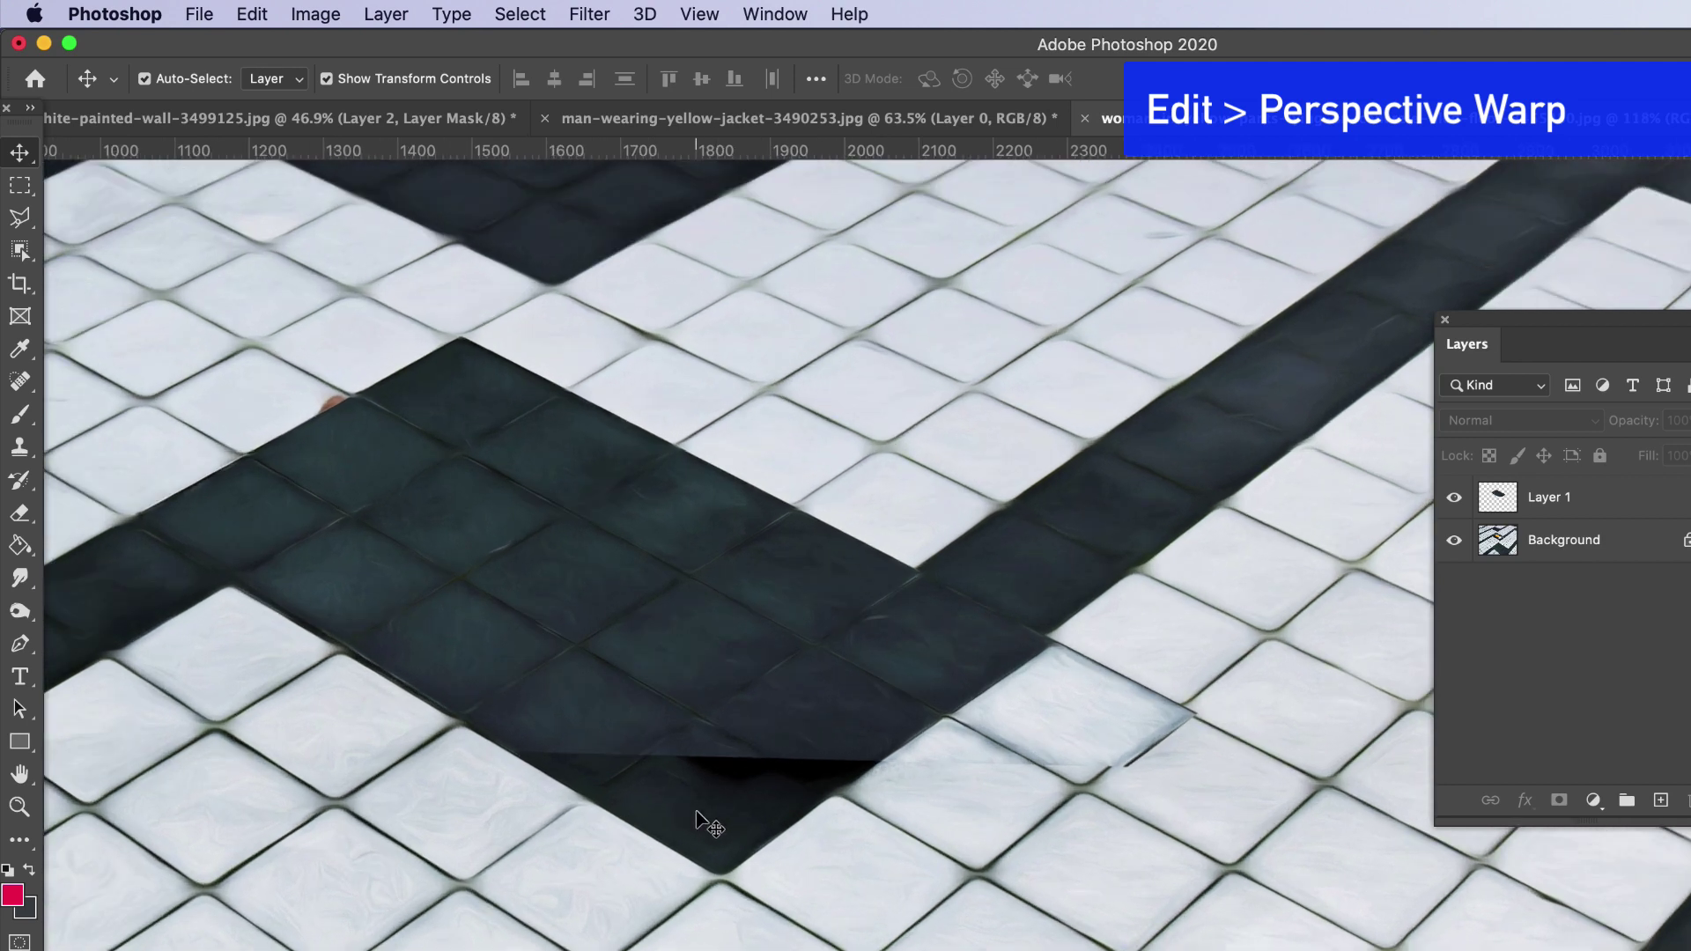
scroll(699, 811, left, 4)
scroll(912, 806, down, 5)
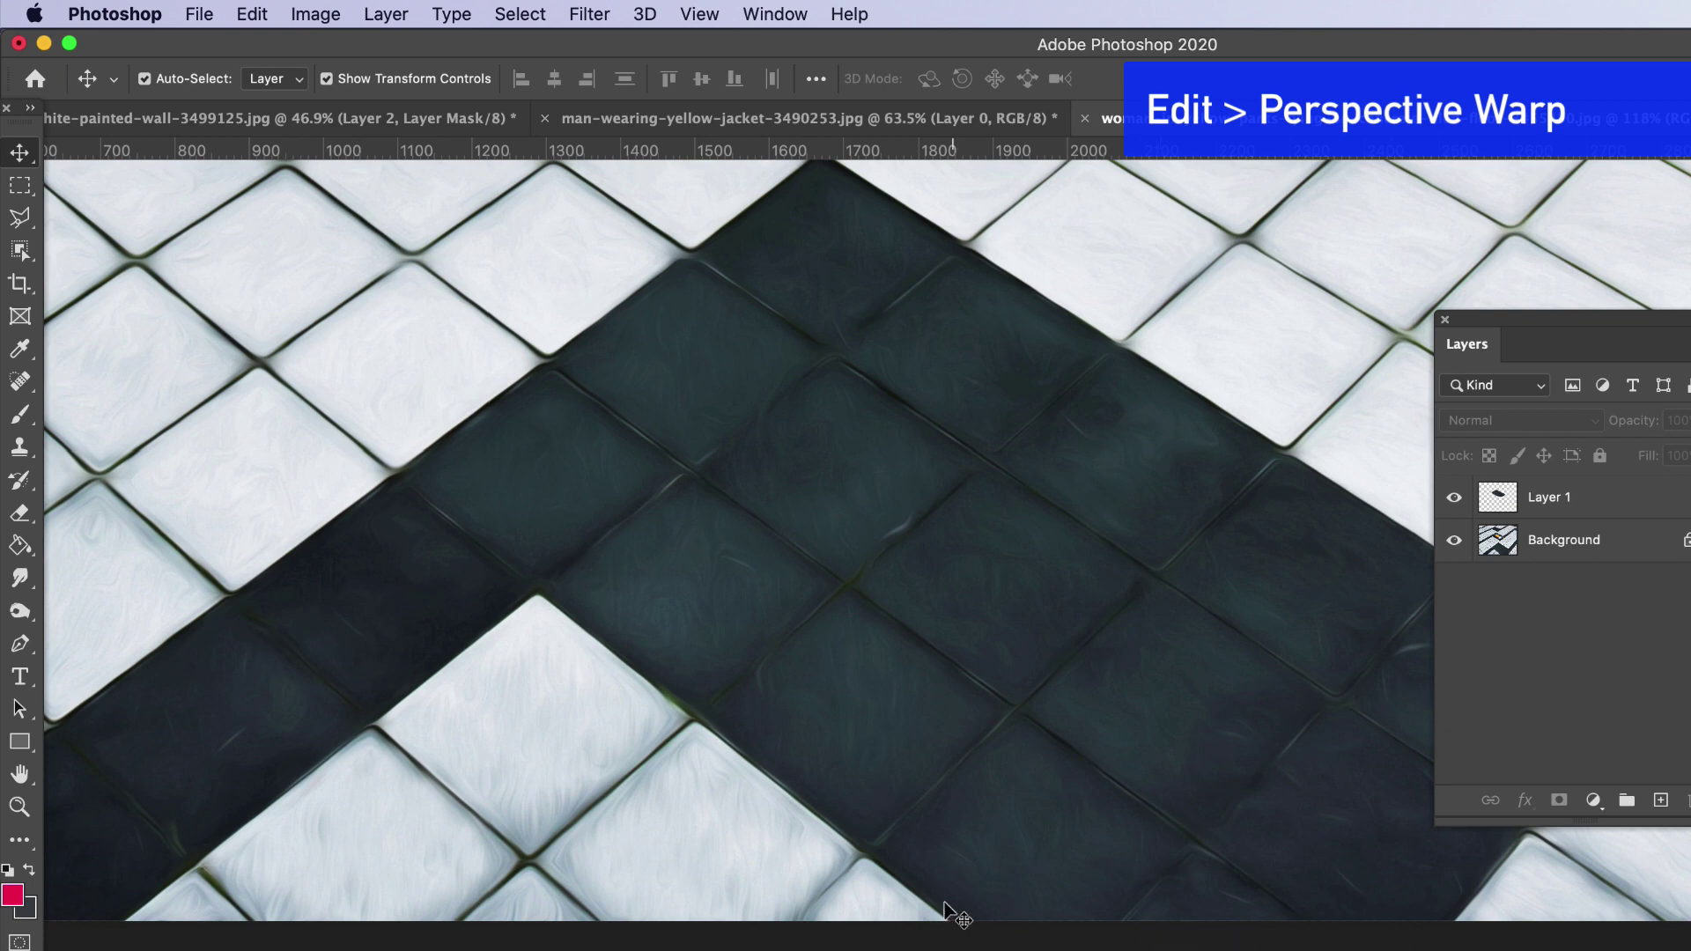
scroll(1023, 771, up, 8)
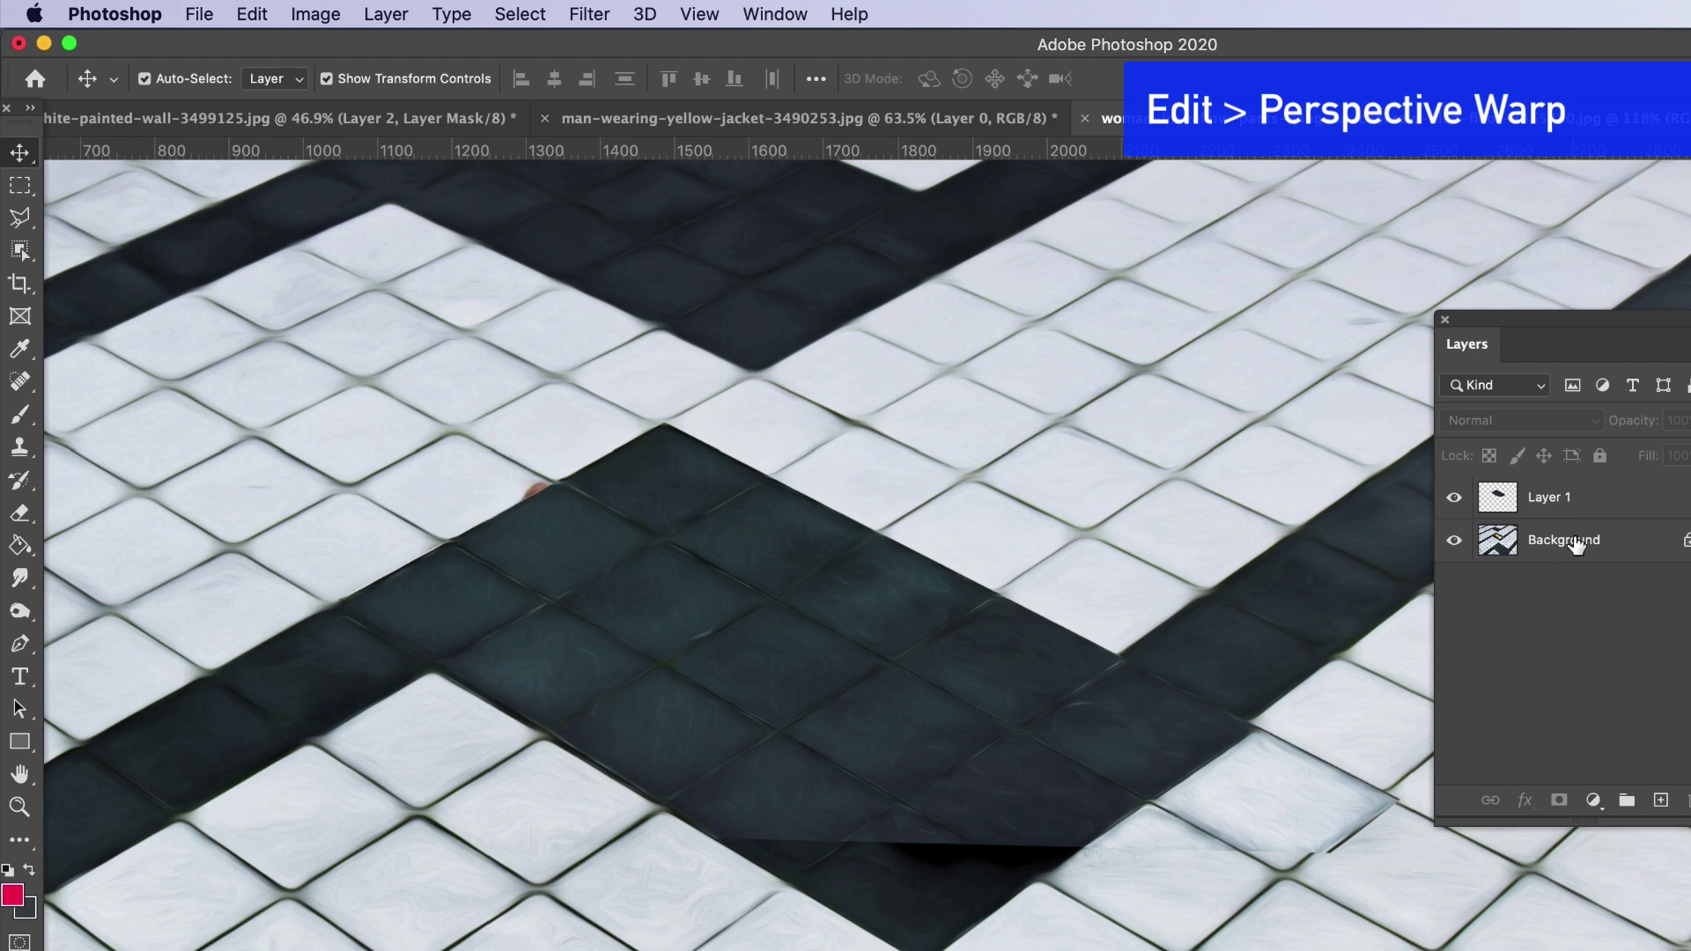
click(1566, 515)
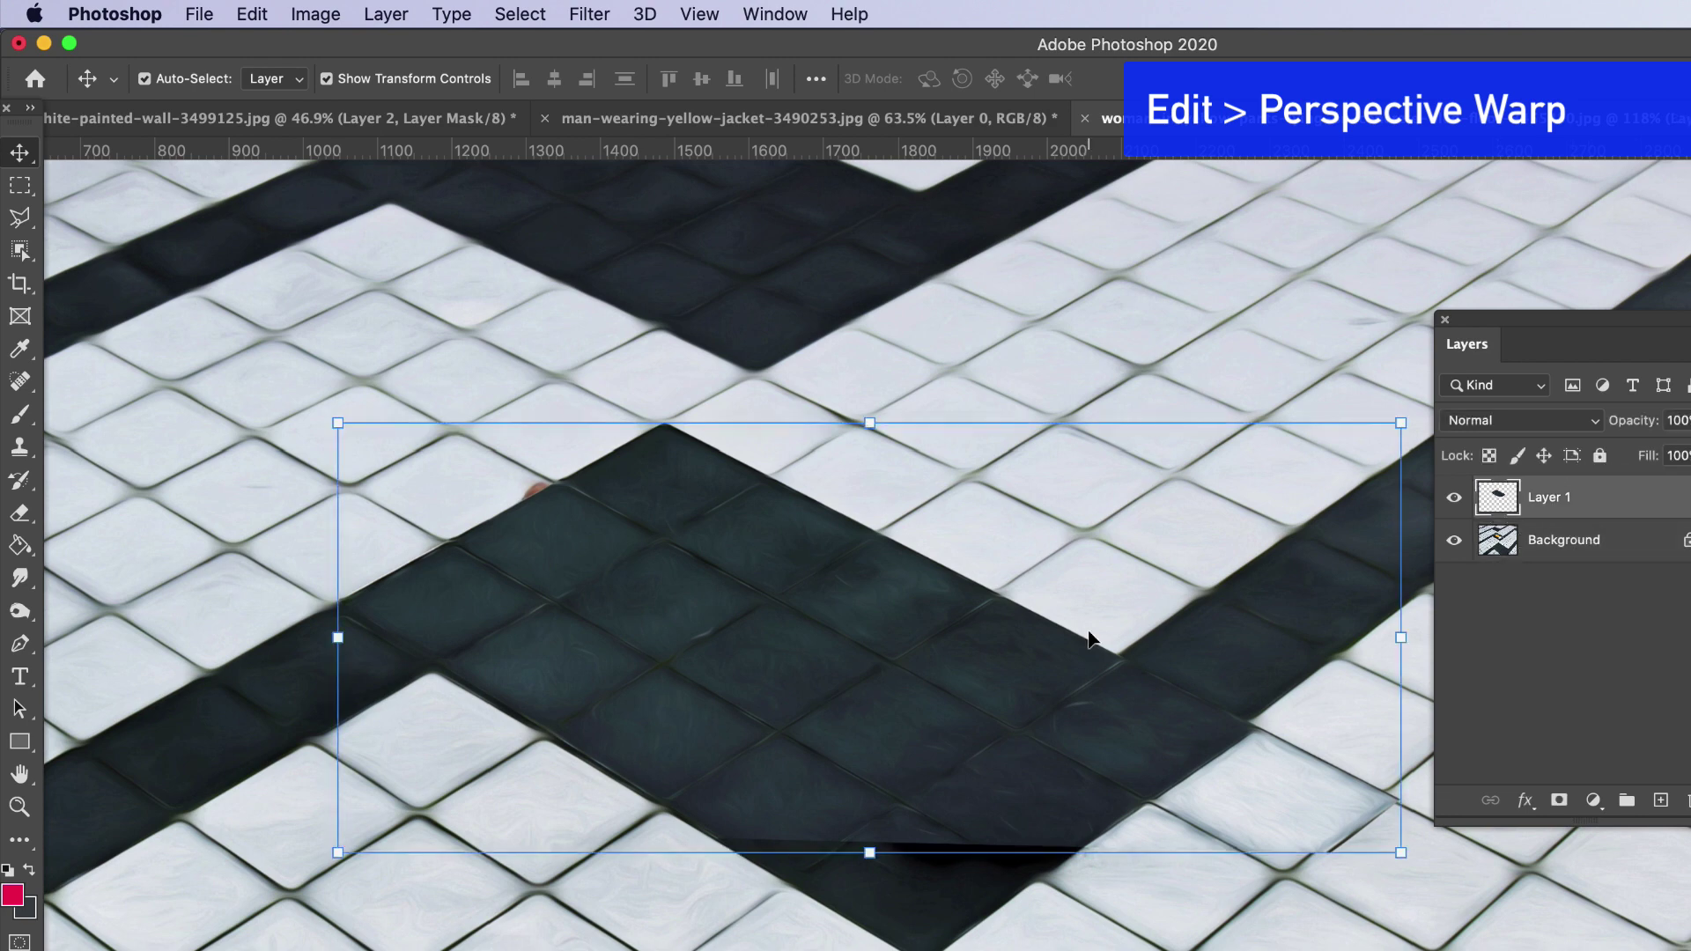
key(l)
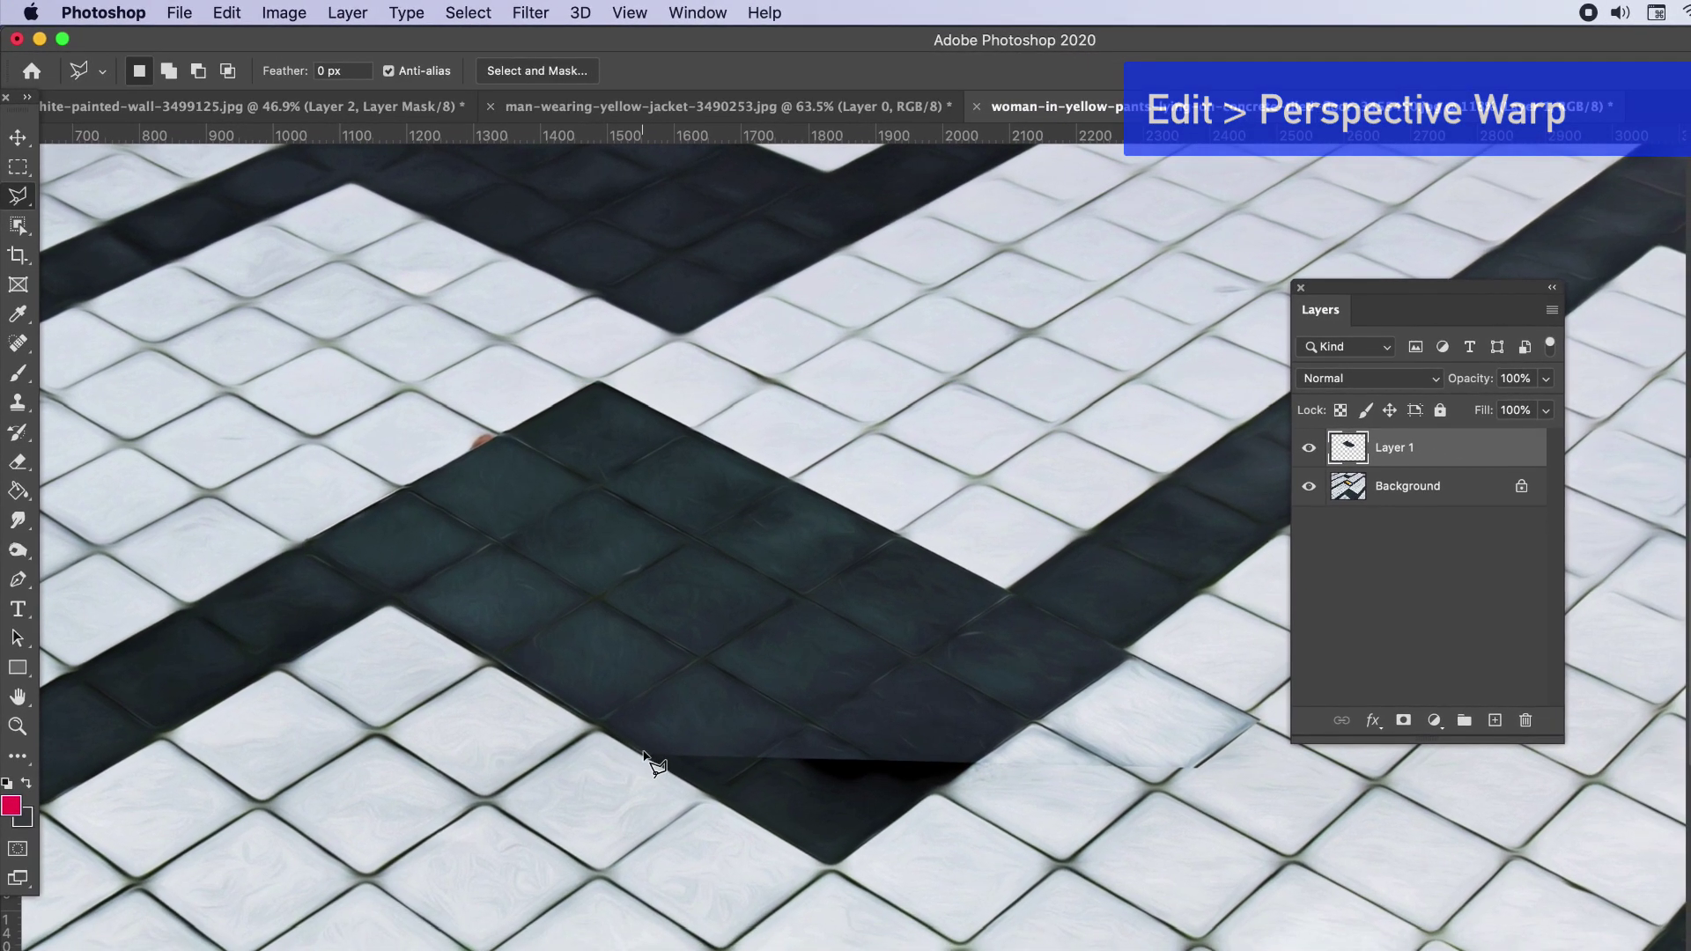
click(644, 754)
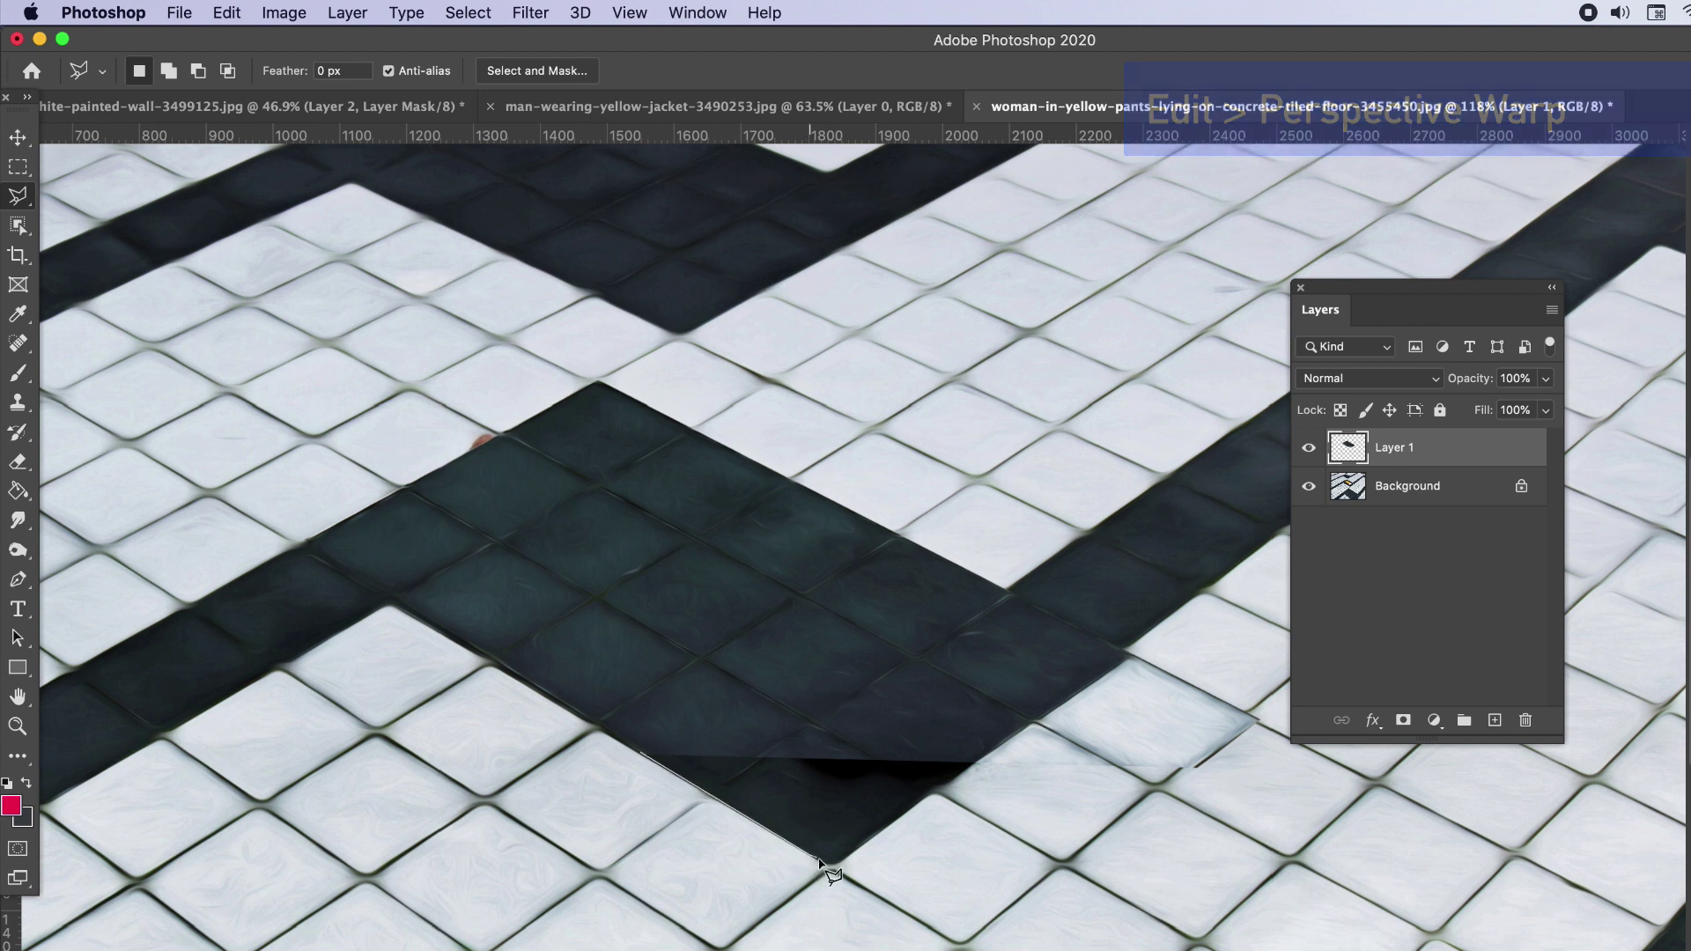
click(829, 862)
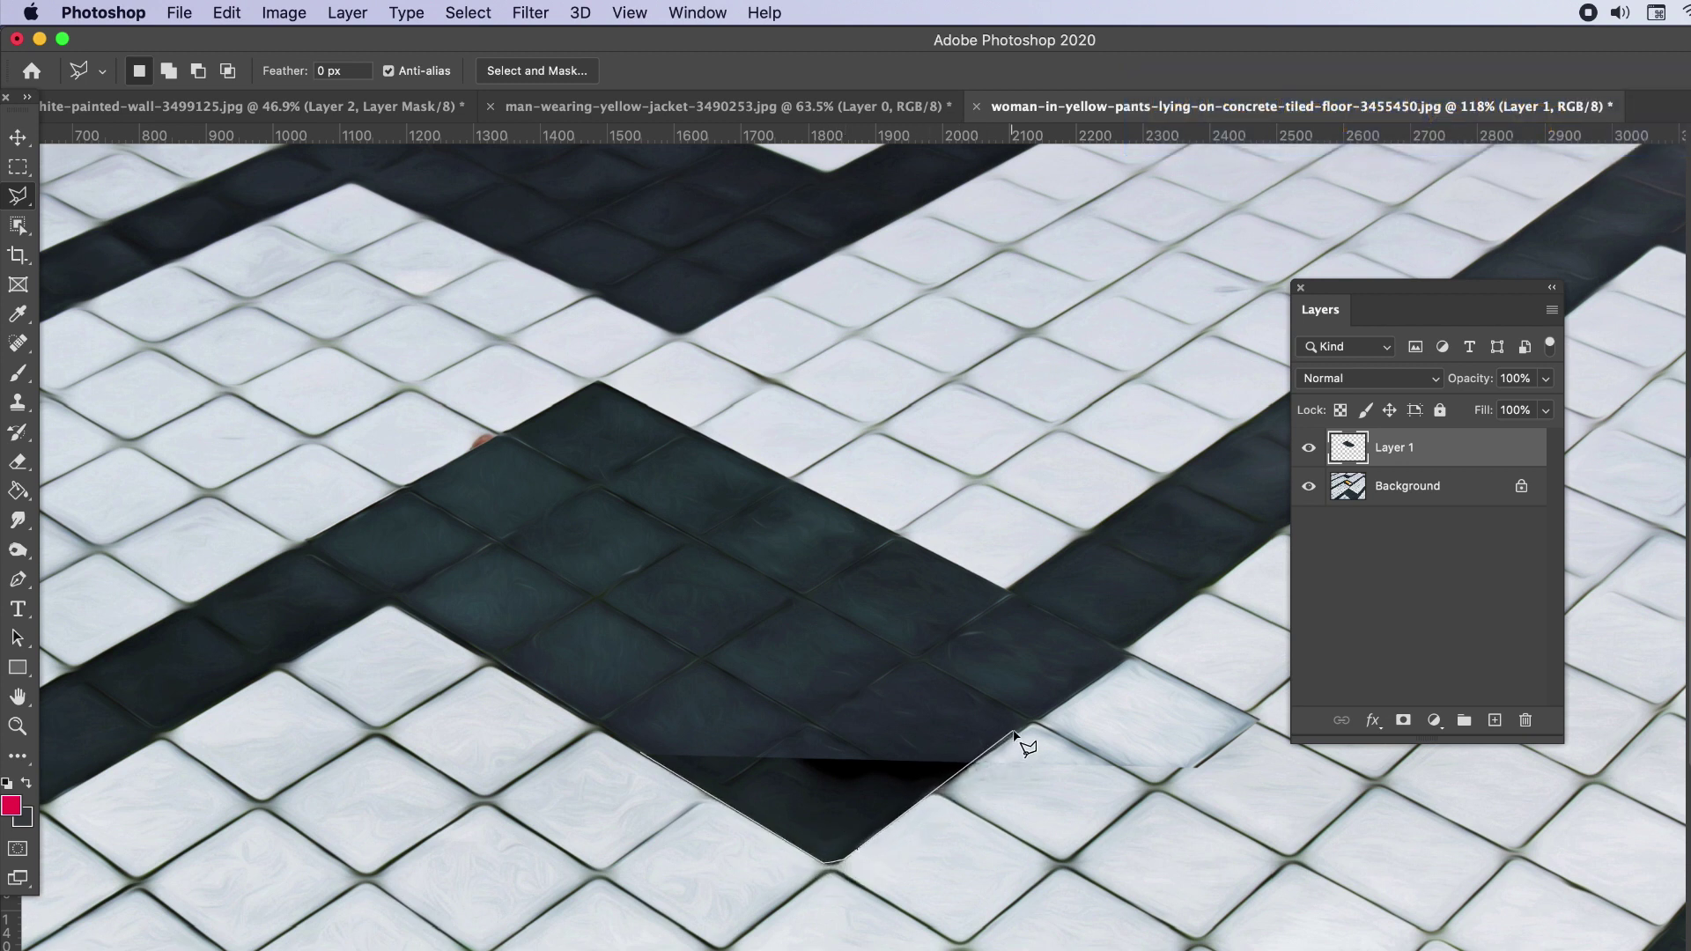
click(984, 755)
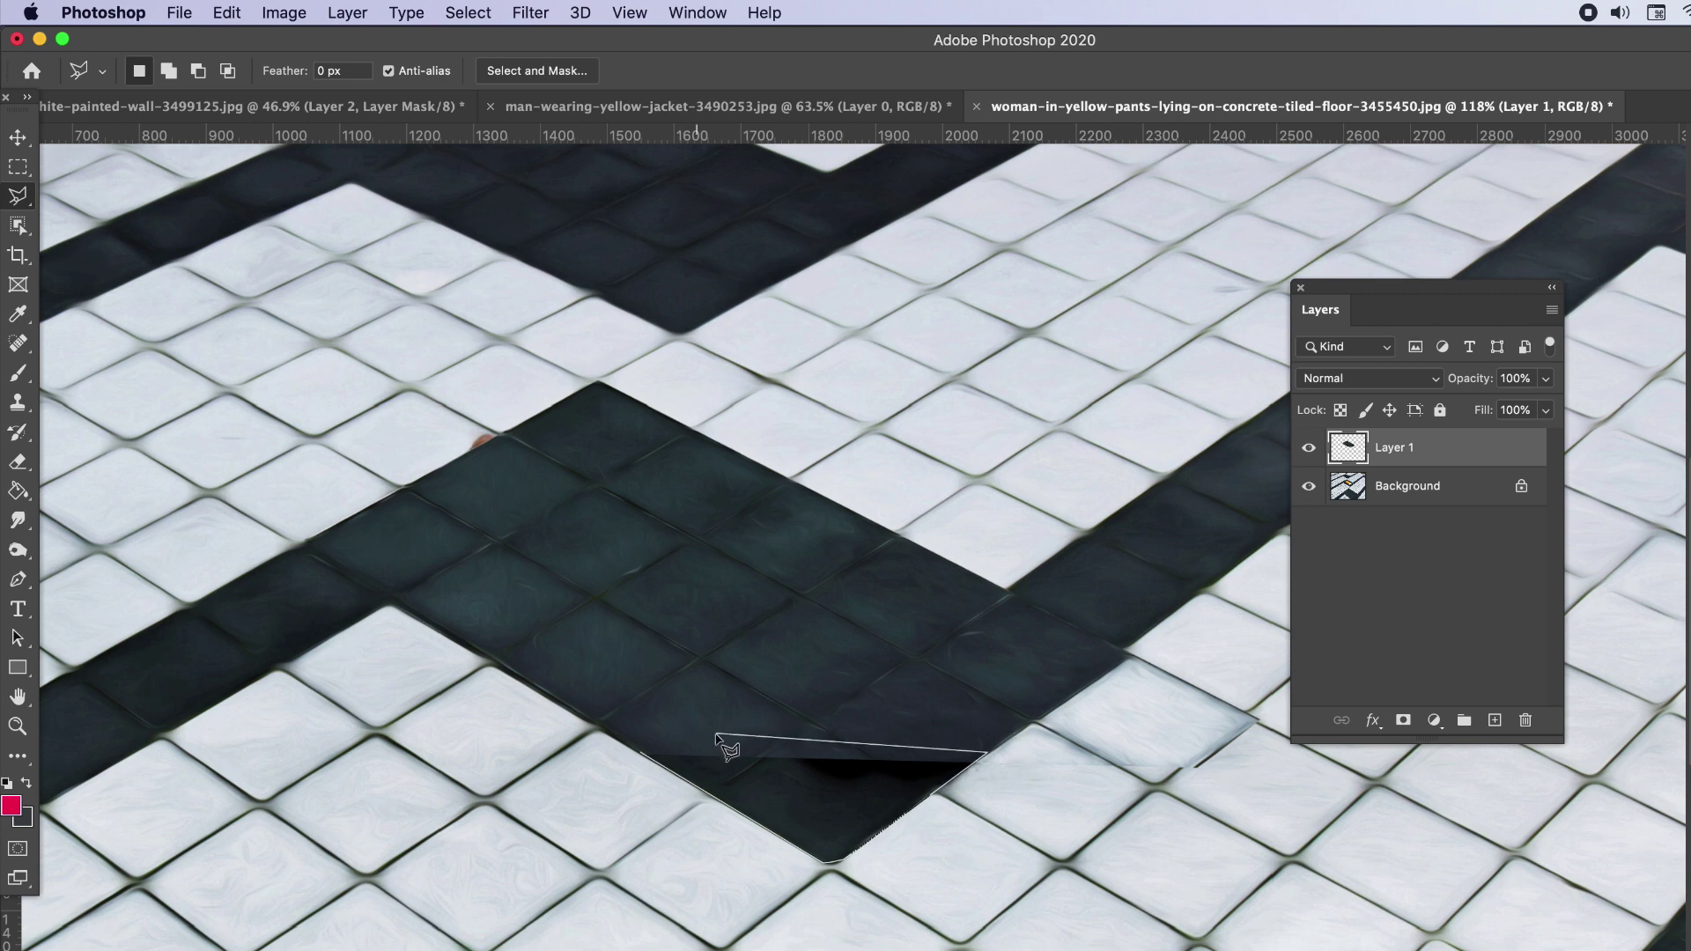
click(692, 749)
click(646, 755)
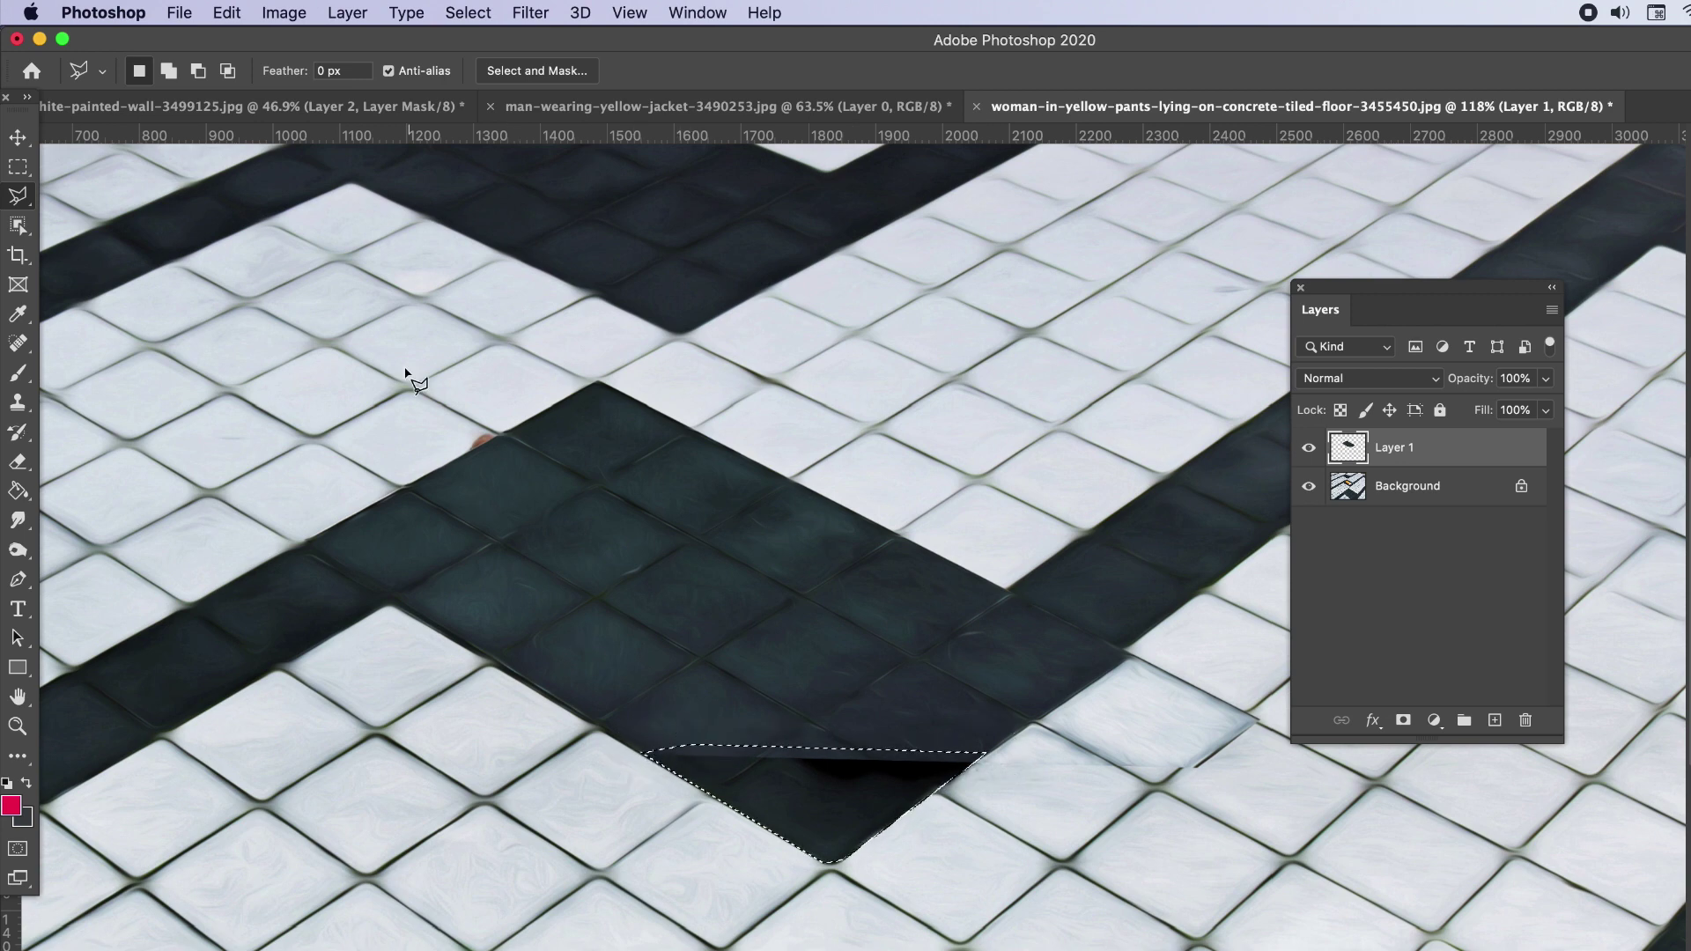
Fill the selected corner with Content-Aware Fill on a new layer, excluding the white tiles and outer dark tiles from the sampling area.
click(283, 12)
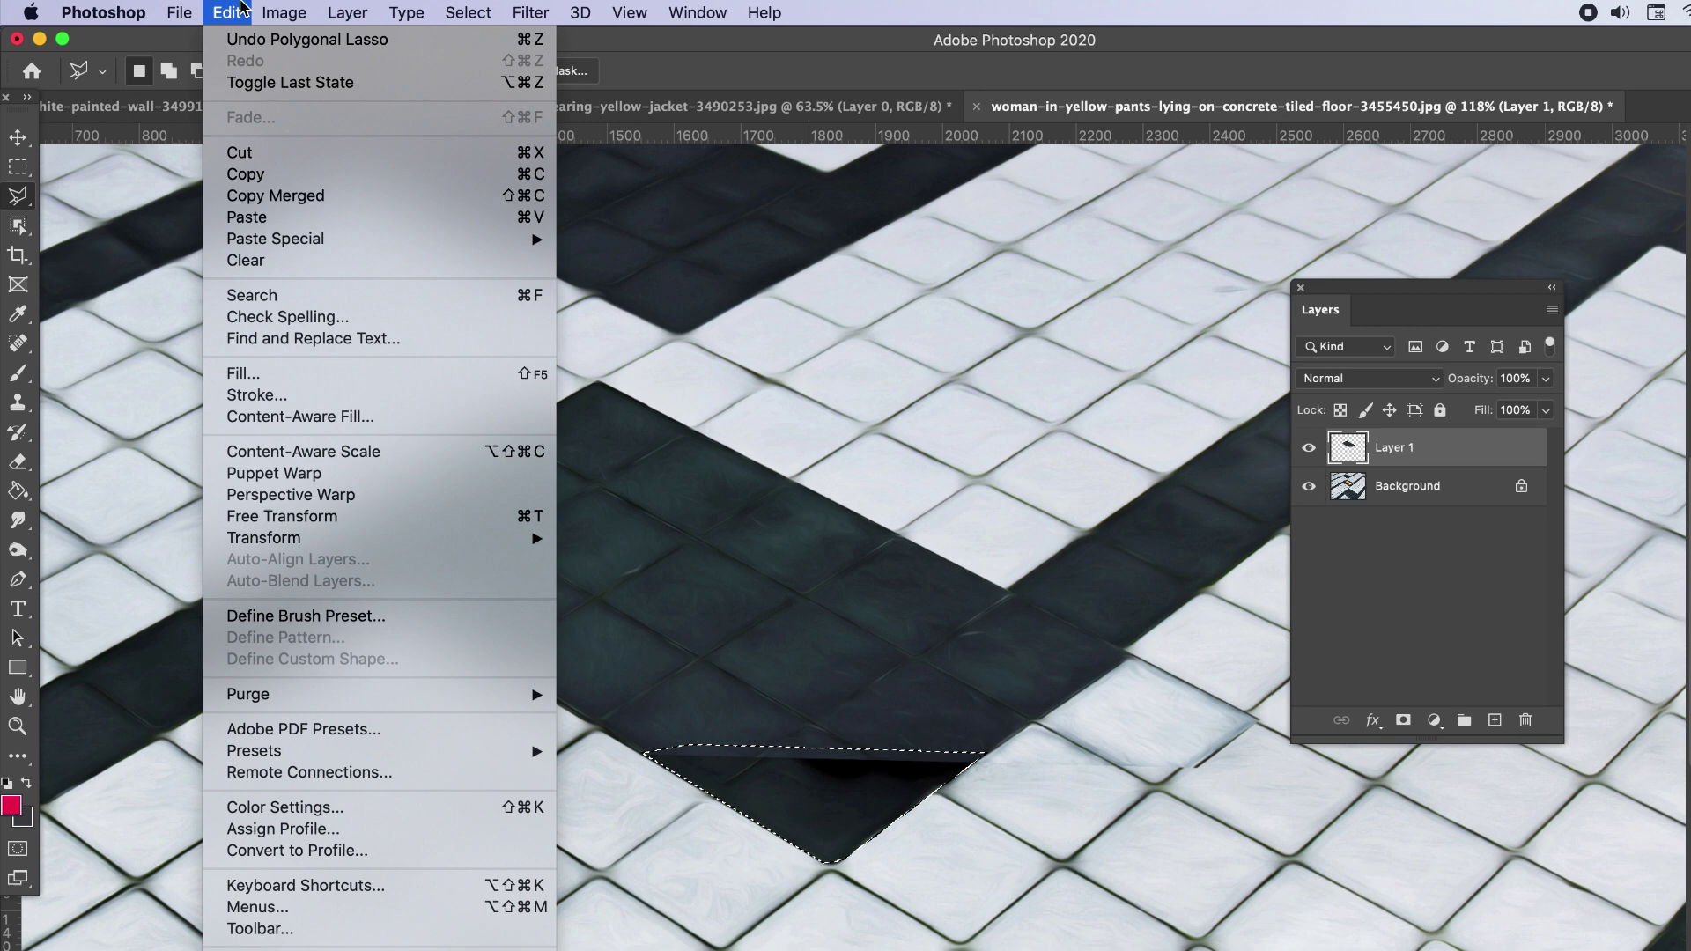
click(300, 417)
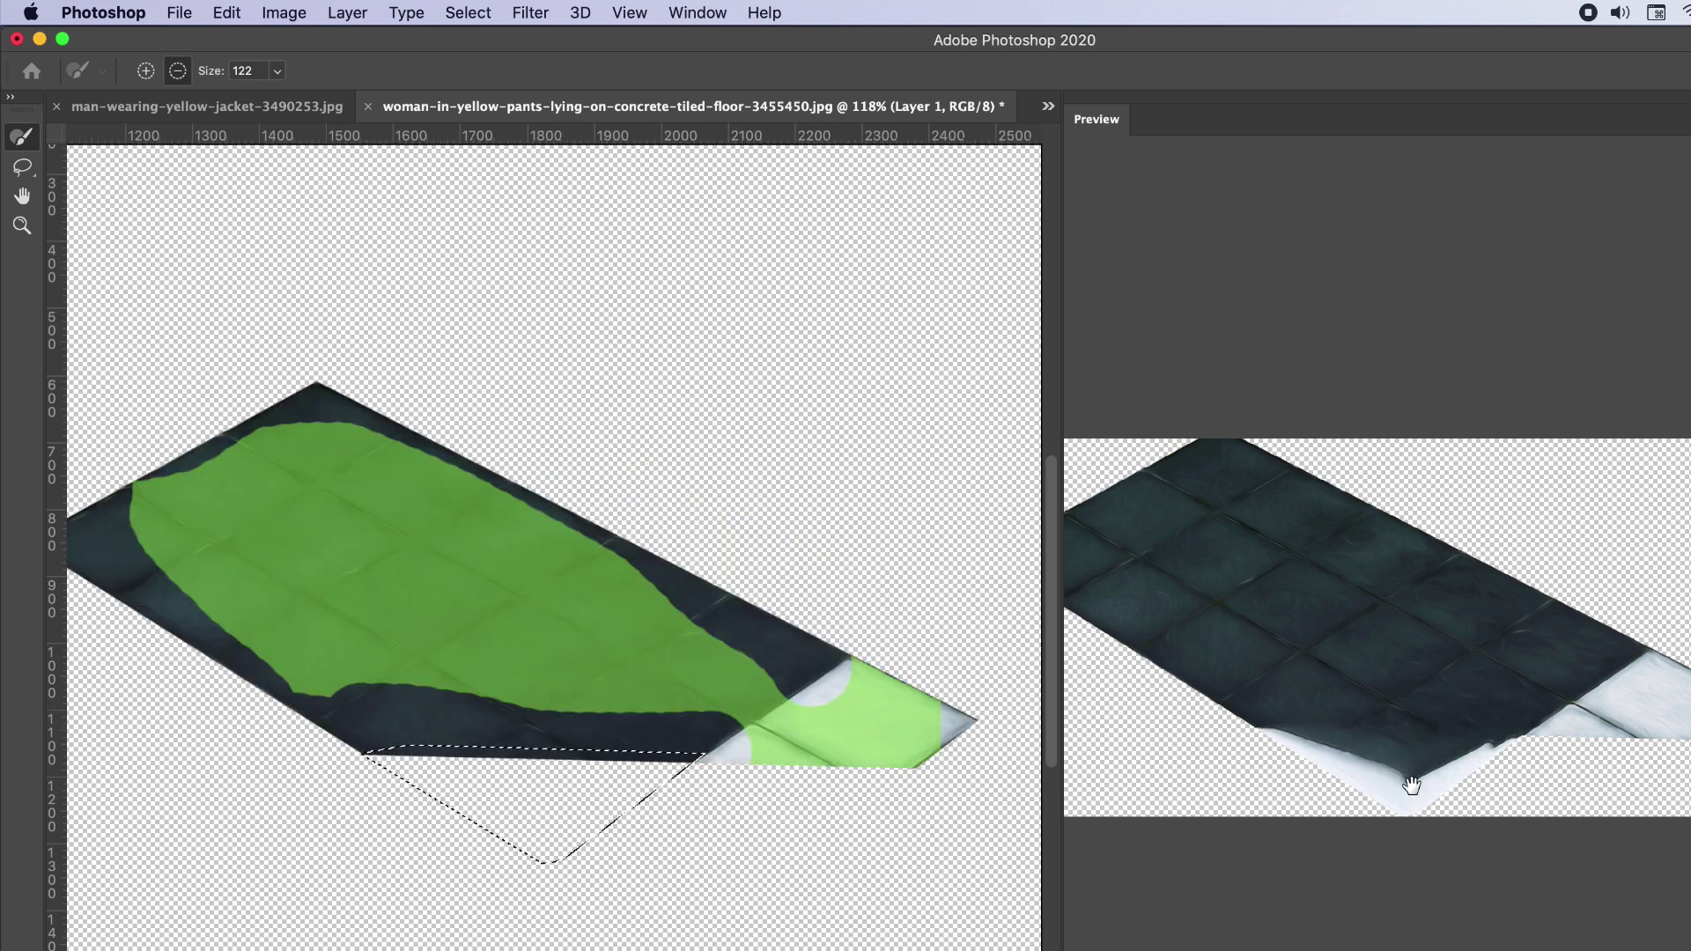
mouse_move(755, 793)
mouse_down()
mouse_move(824, 713)
mouse_move(726, 781)
mouse_move(906, 692)
mouse_move(988, 660)
mouse_up()
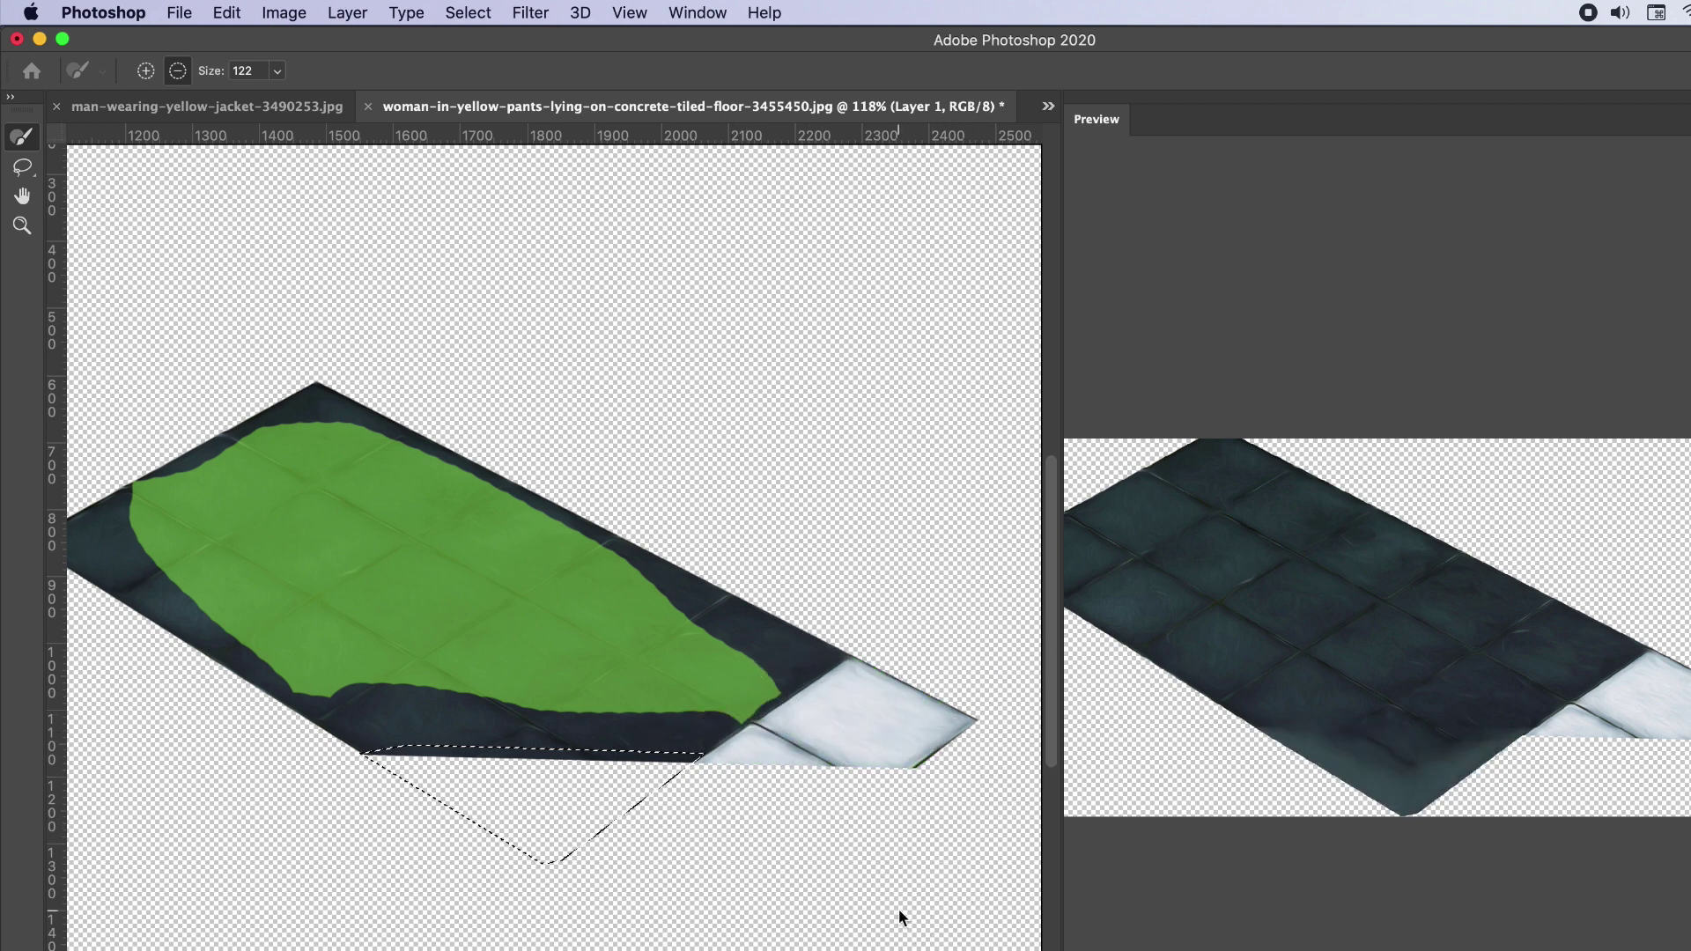
mouse_move(748, 785)
mouse_down()
mouse_move(815, 643)
mouse_move(767, 691)
mouse_move(654, 742)
mouse_move(552, 746)
mouse_move(783, 621)
mouse_move(635, 710)
mouse_up()
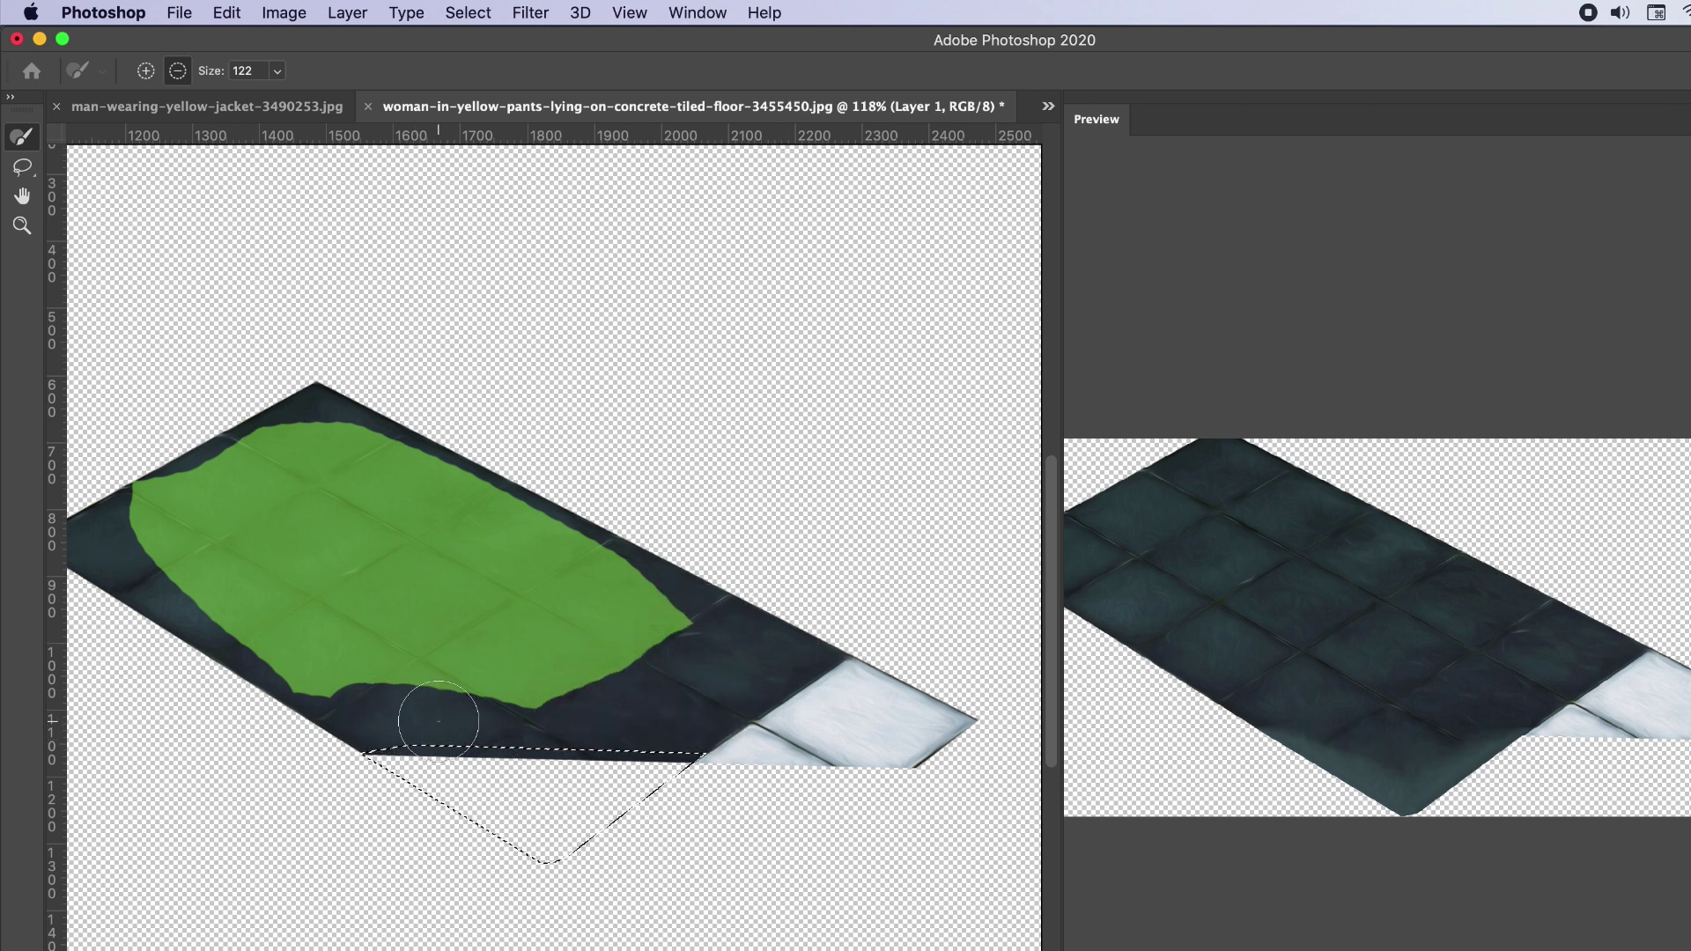
mouse_move(437, 722)
mouse_down()
mouse_move(125, 516)
mouse_move(313, 733)
mouse_move(207, 491)
mouse_move(444, 377)
mouse_move(350, 411)
mouse_up()
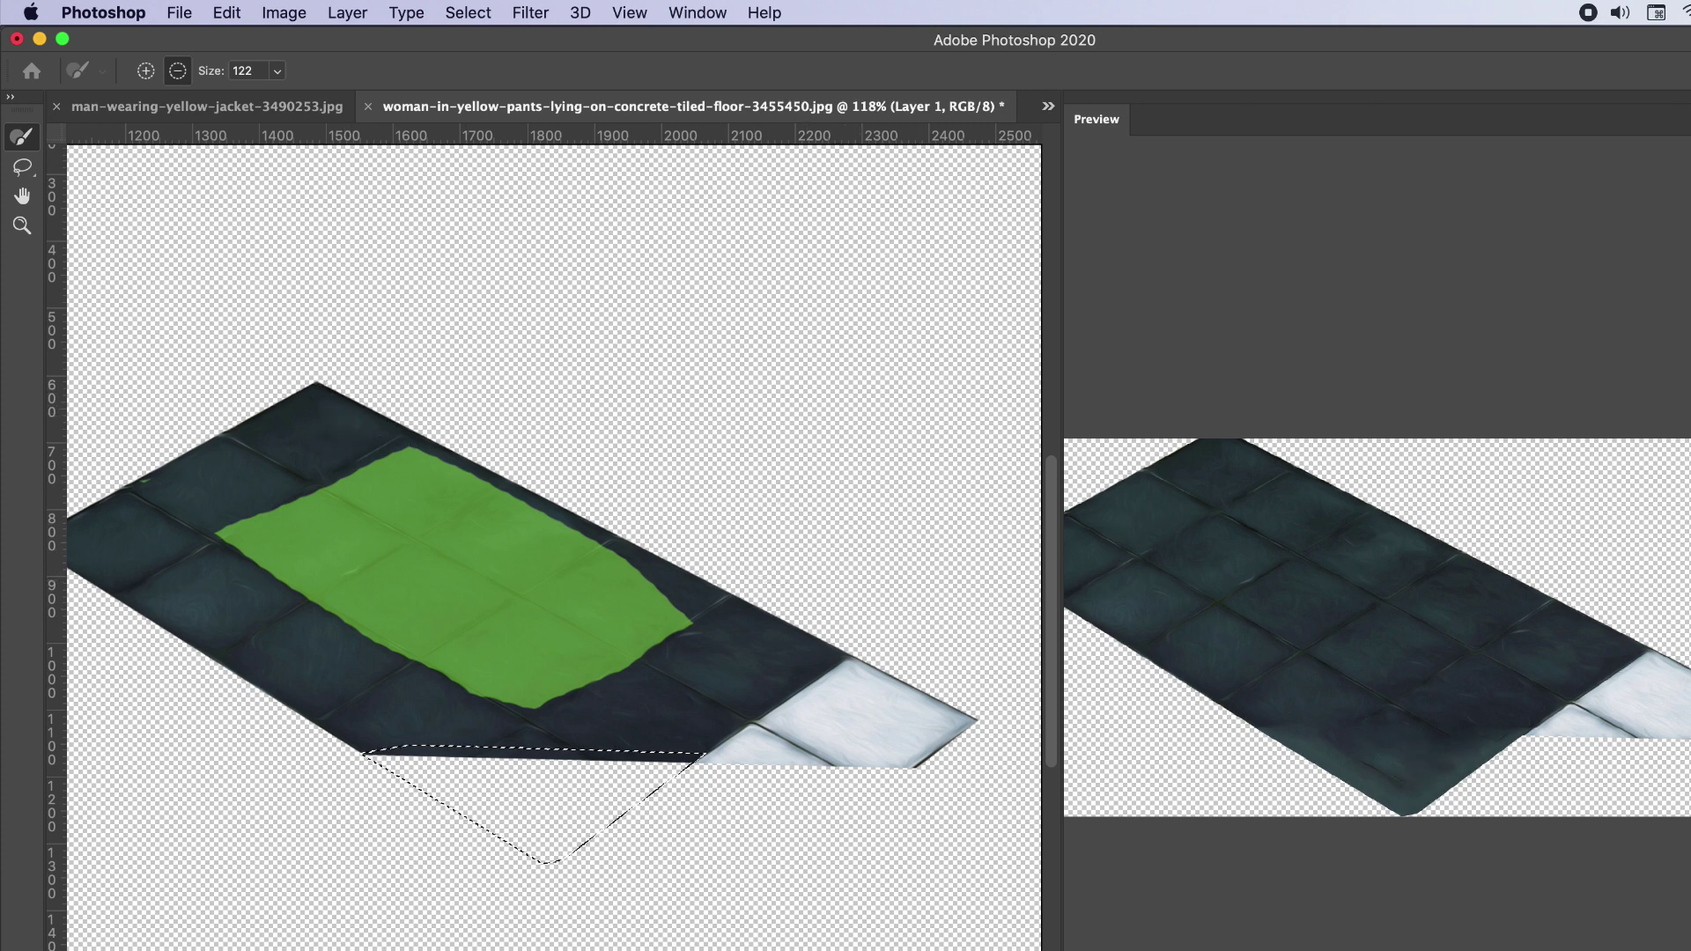
mouse_move(356, 457)
mouse_down()
mouse_move(522, 527)
mouse_move(732, 653)
mouse_move(344, 453)
mouse_up()
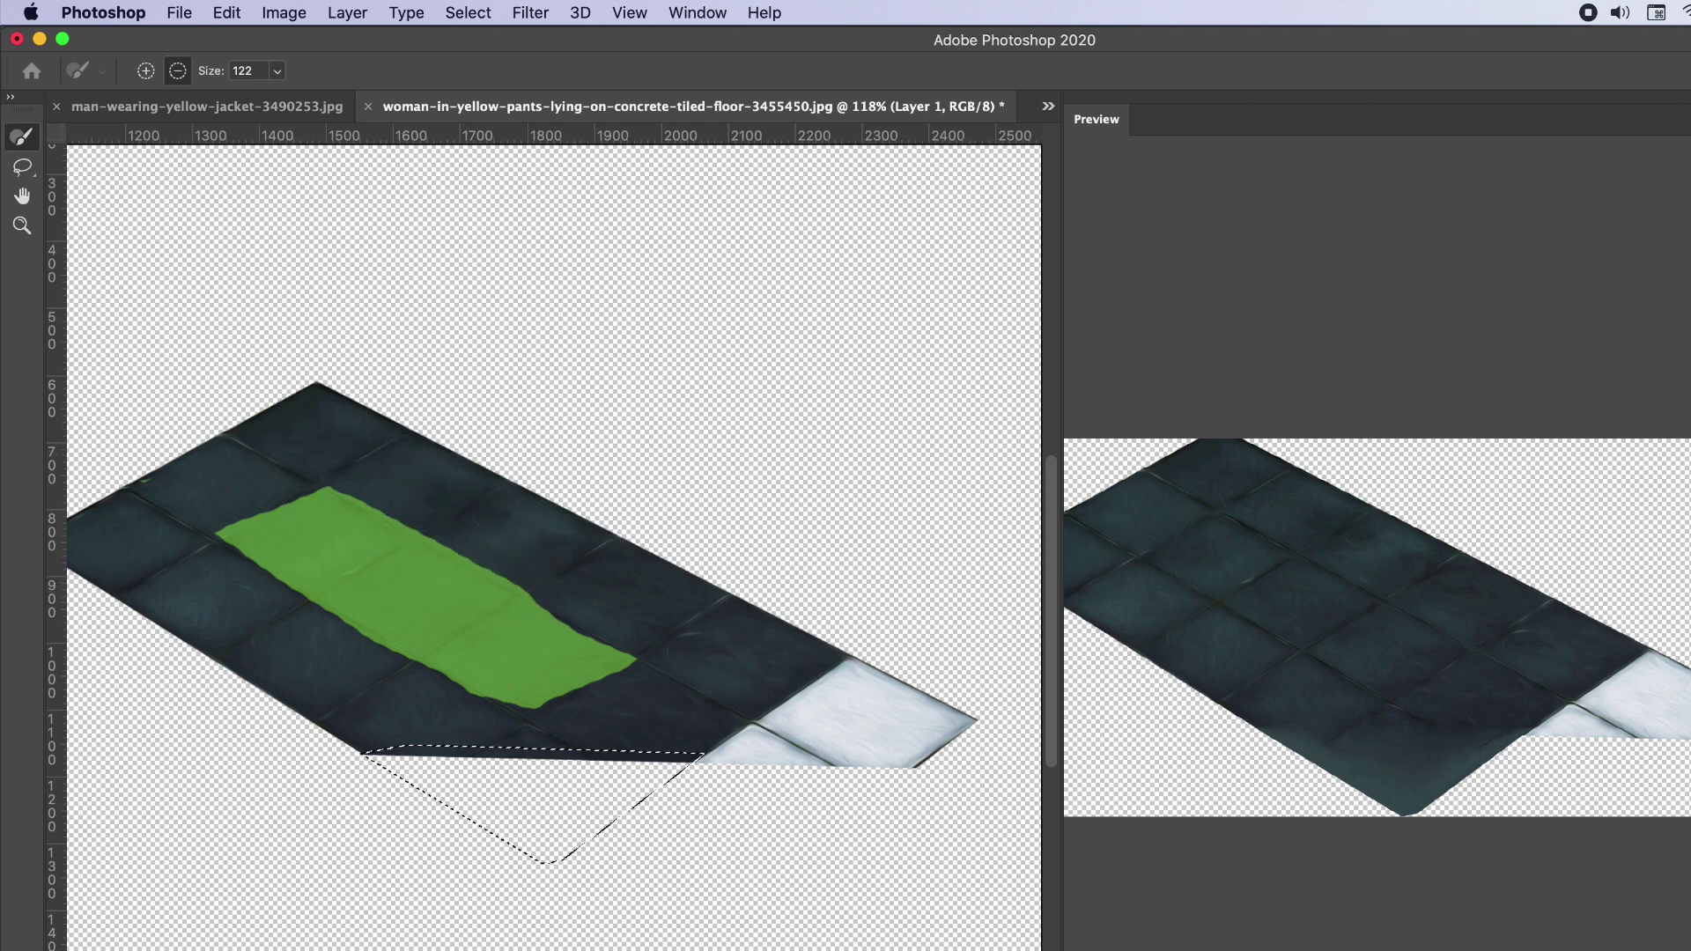
click(1324, 947)
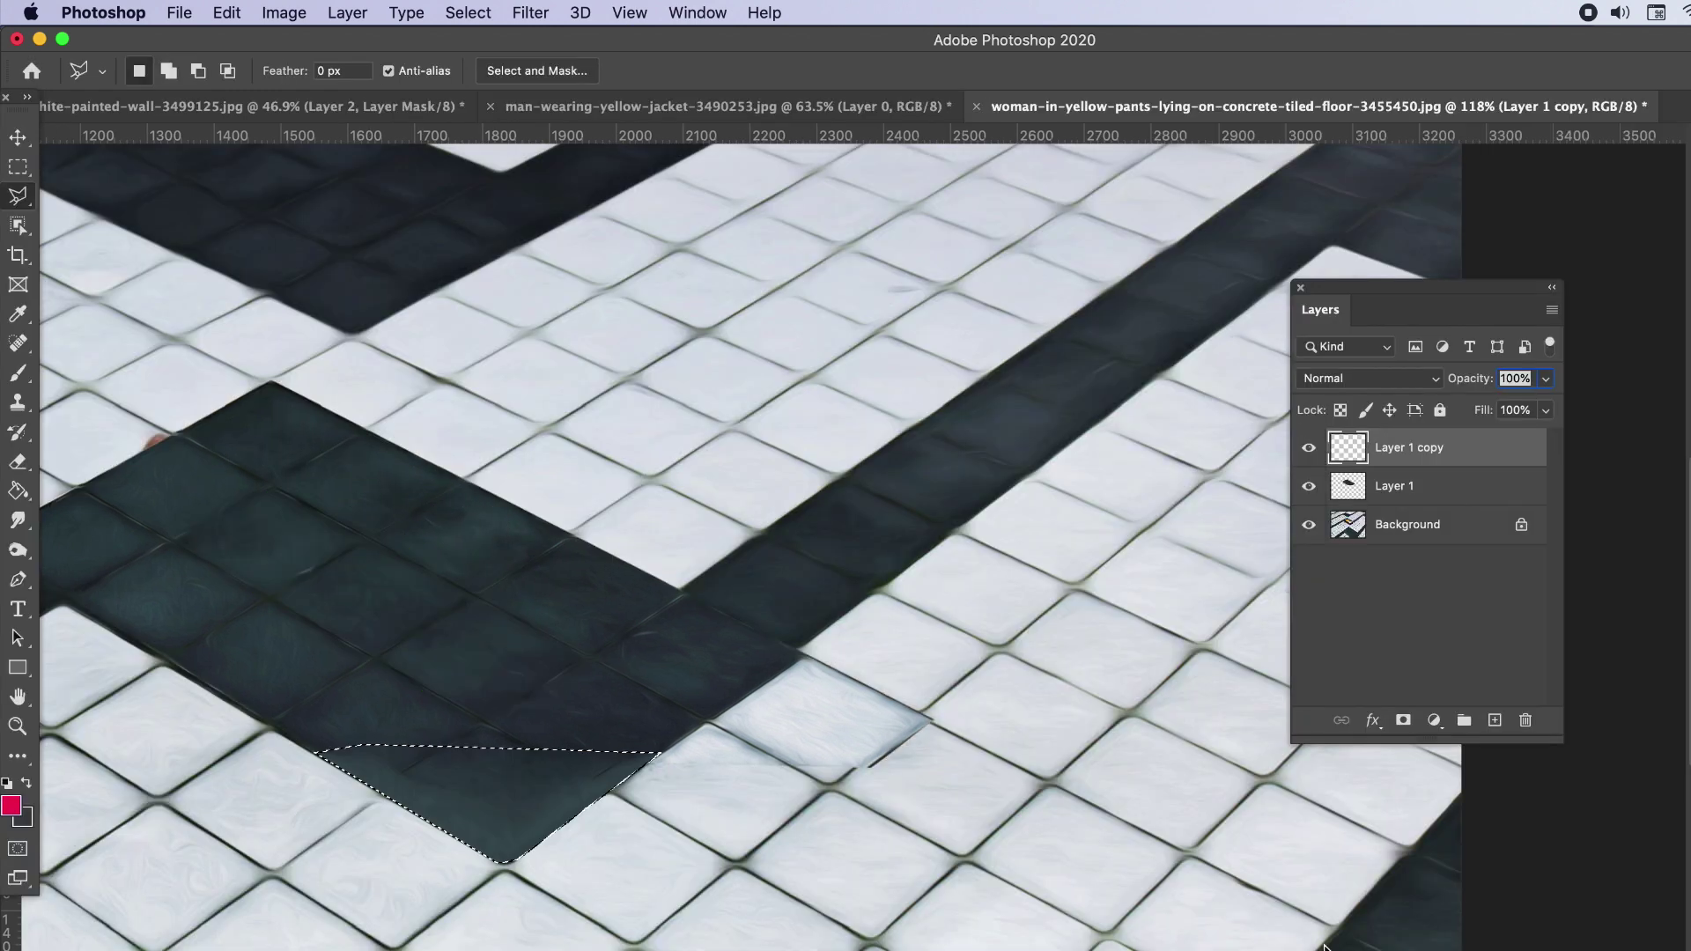
Clear the current selection and outline a four-tile block along the dark patch's lower edge with the Polygonal Lasso.
click(17, 167)
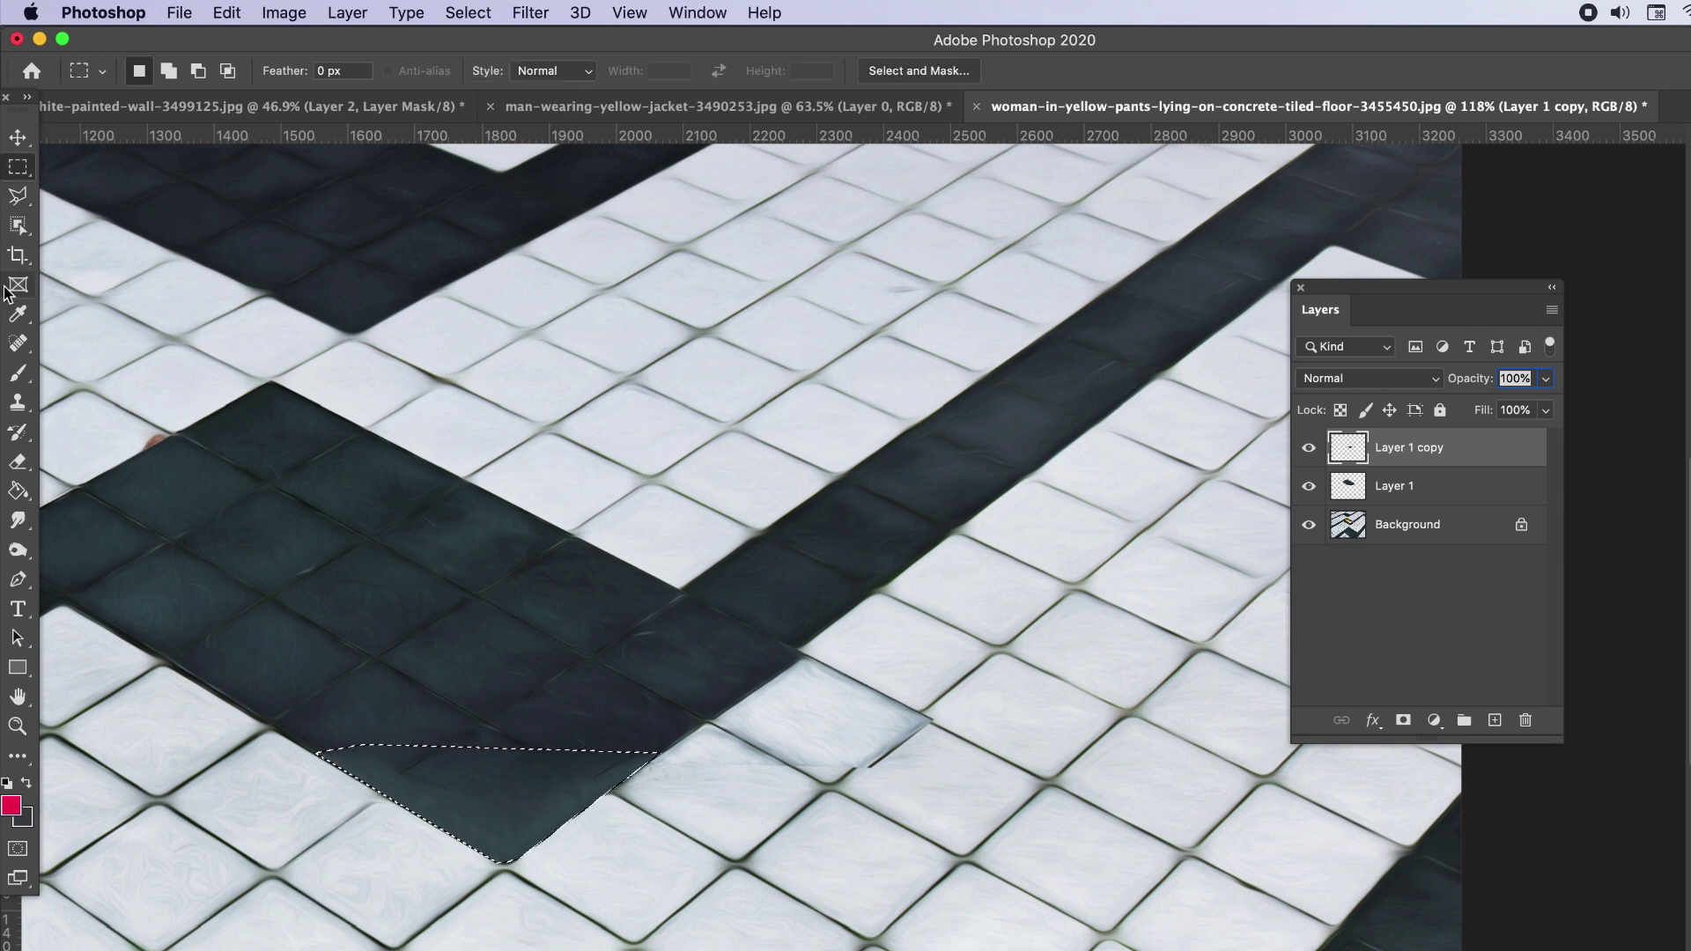
key(super+d)
scroll(244, 462, up, 3)
scroll(244, 462, left, 5)
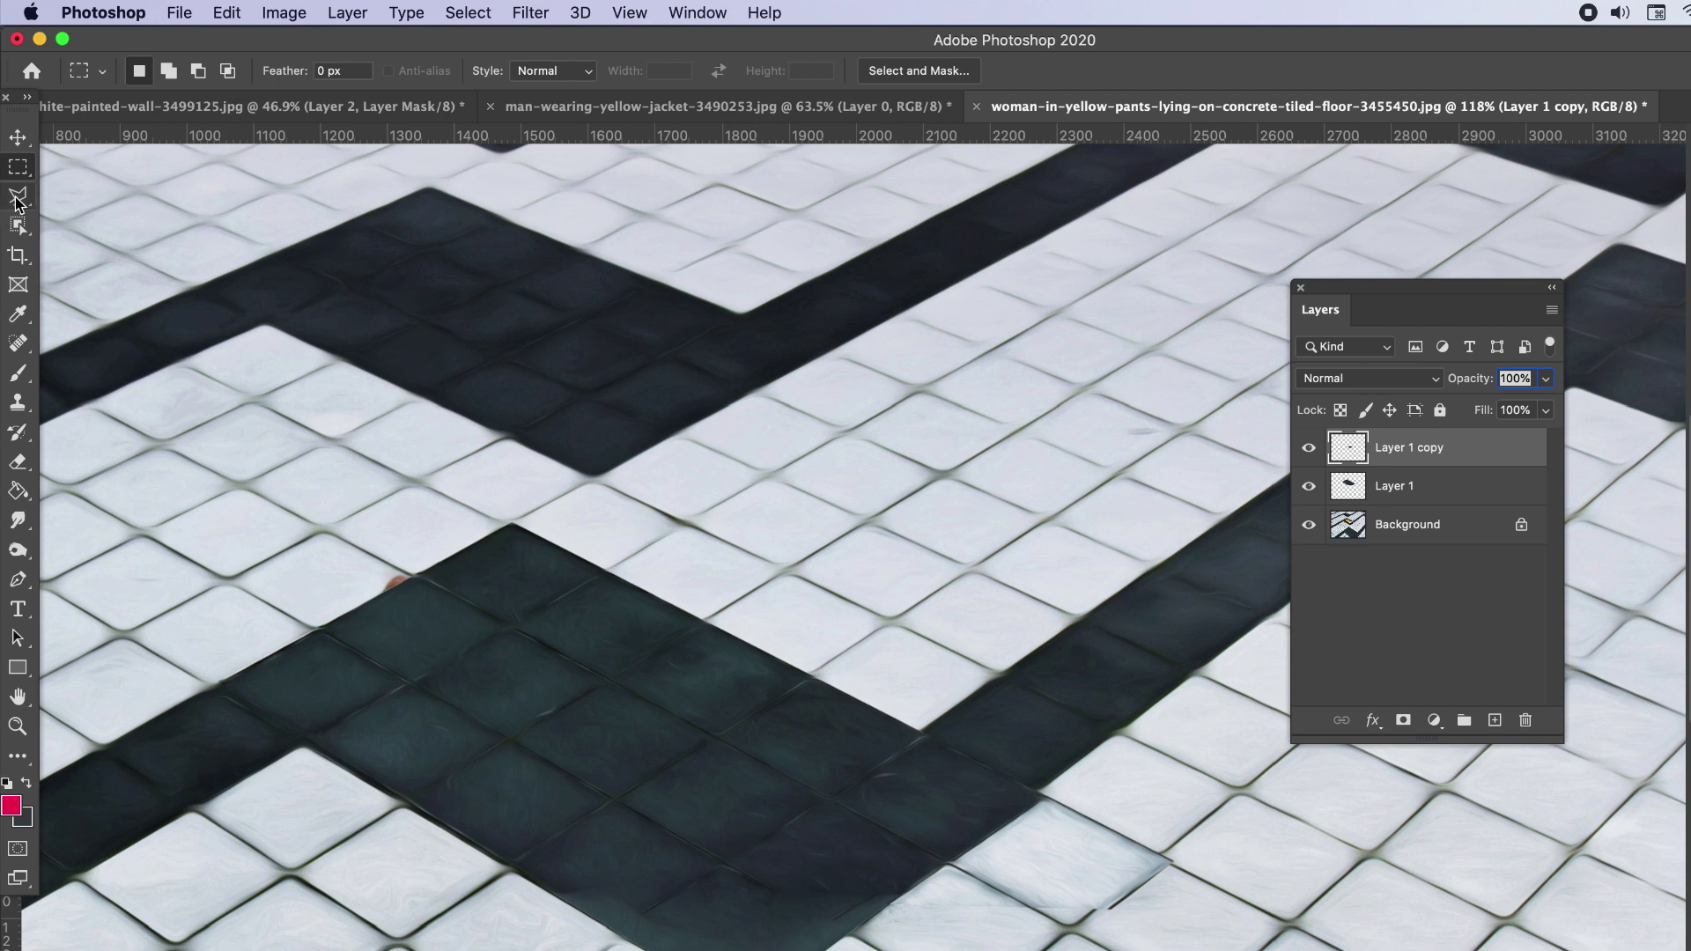
click(17, 202)
click(514, 863)
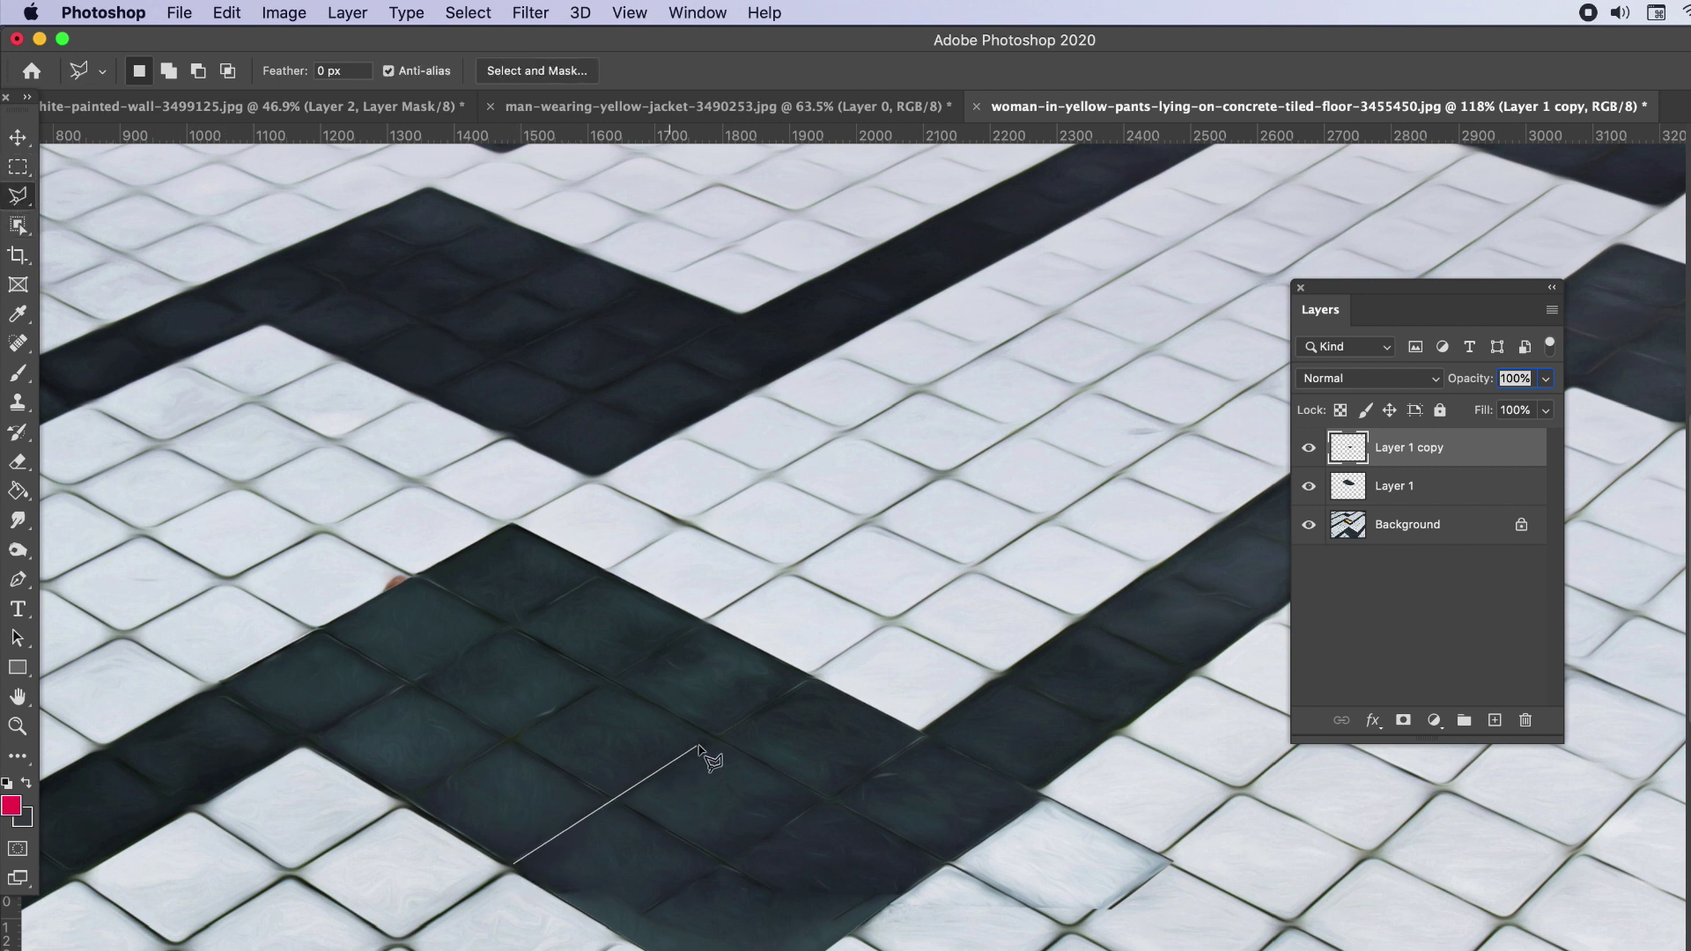
click(712, 738)
click(512, 627)
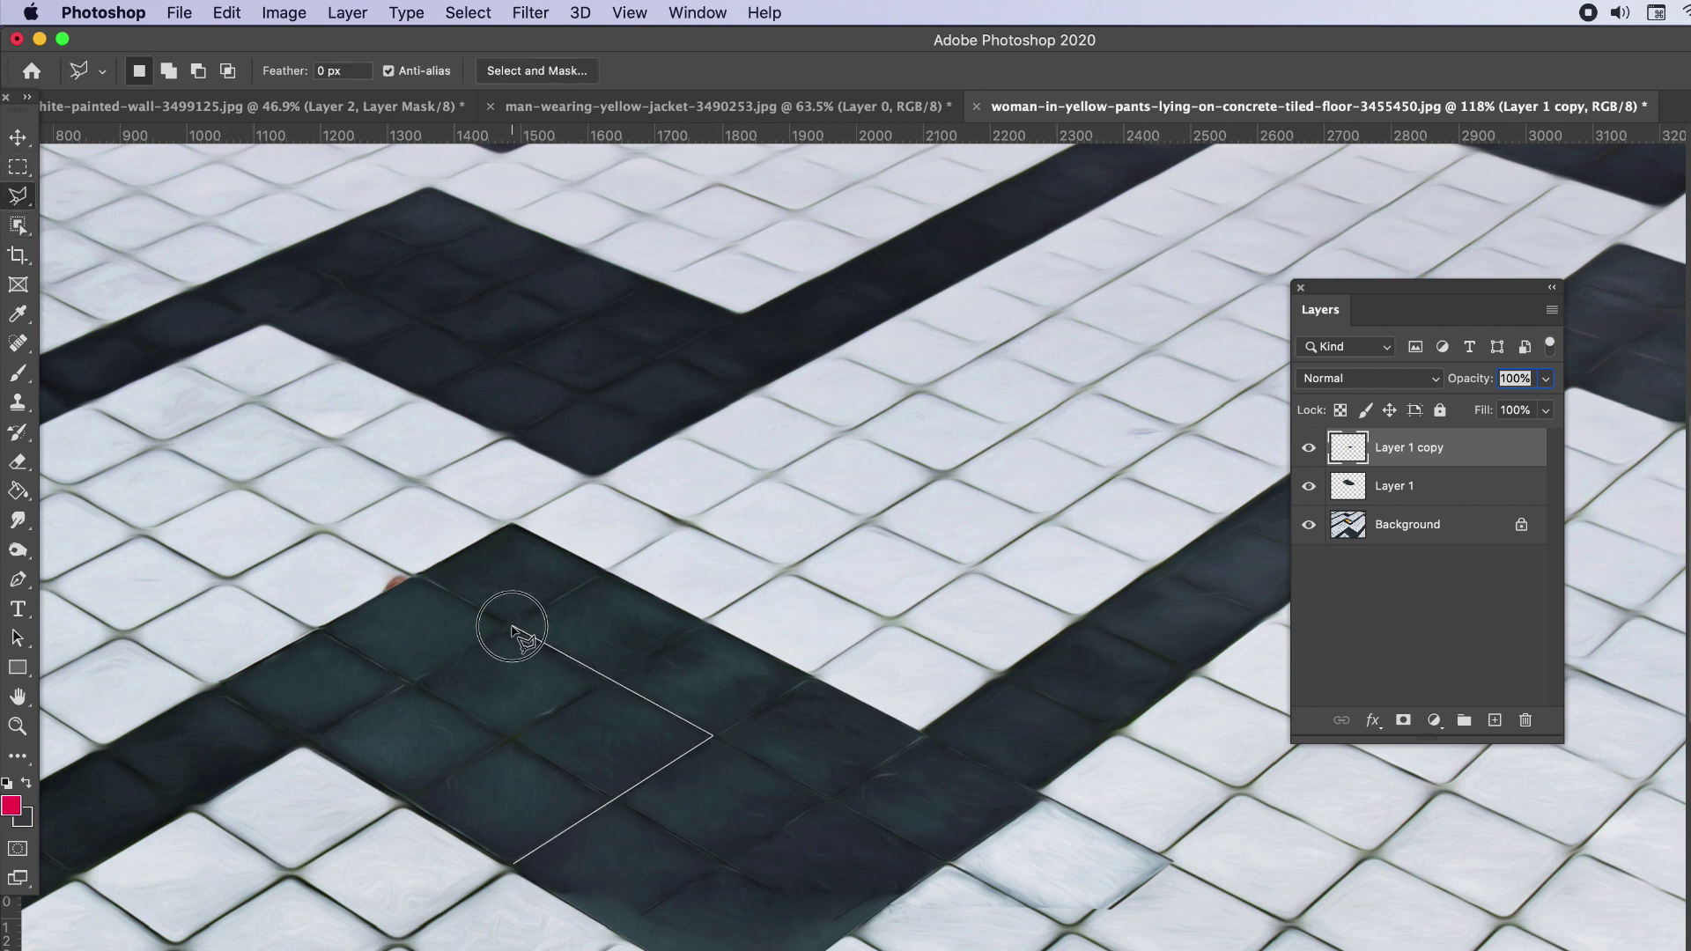
click(308, 743)
click(515, 863)
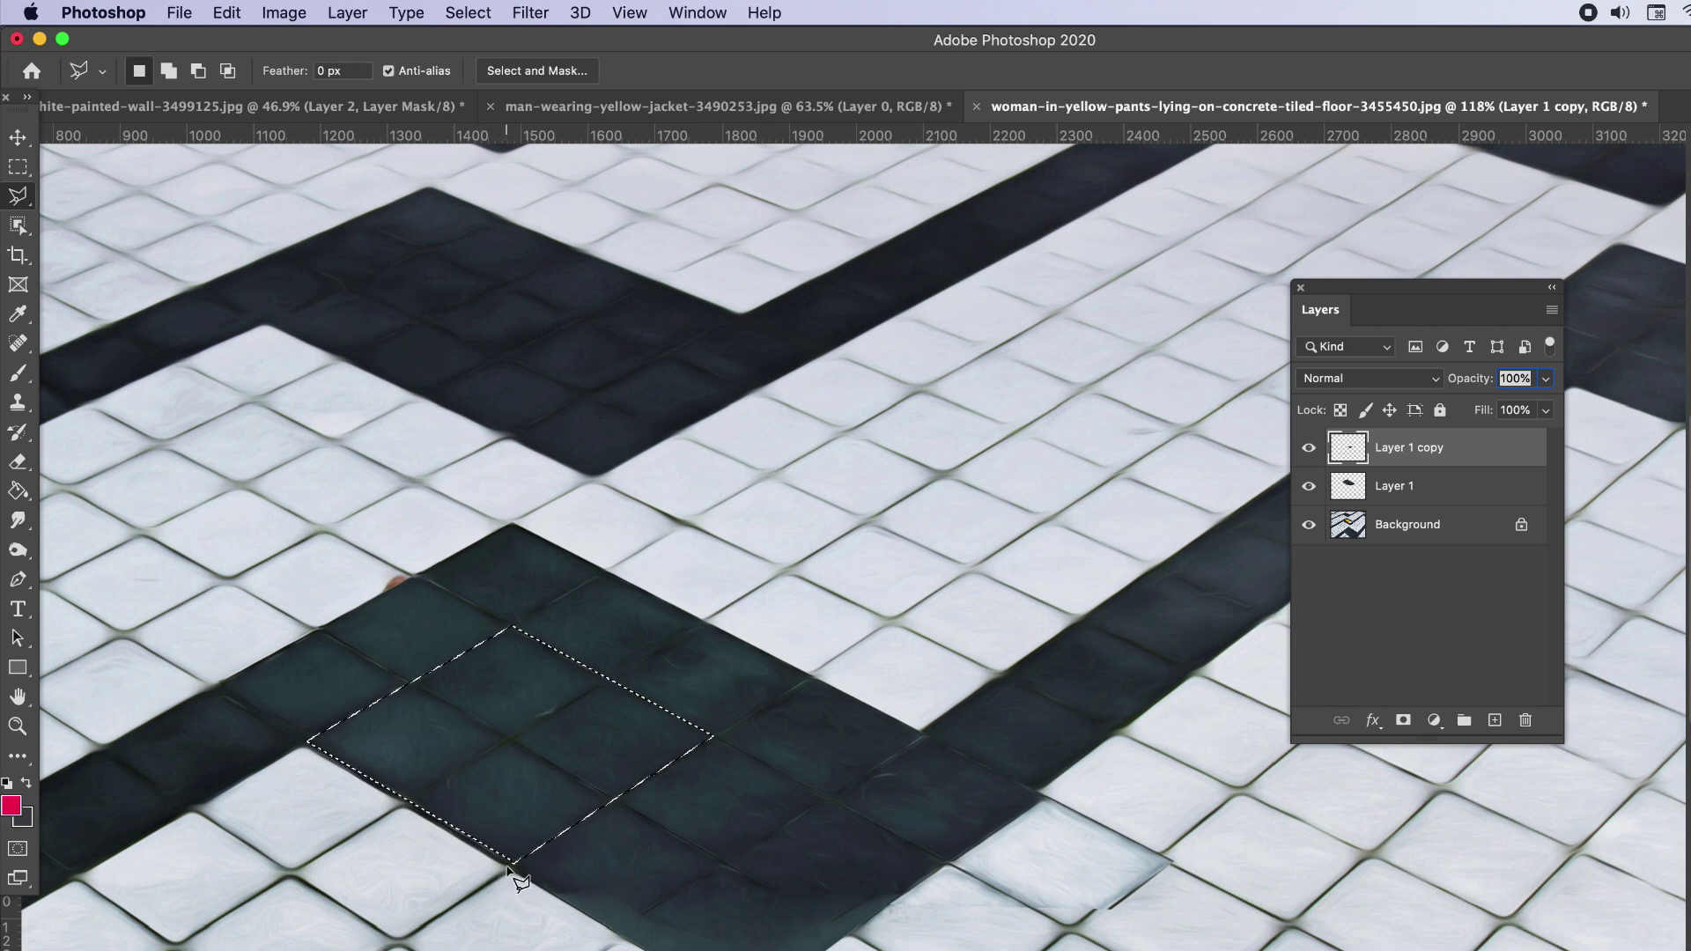
Copy the outlined dark tiles from Layer 1 and paste them onto a new layer.
key(super+c)
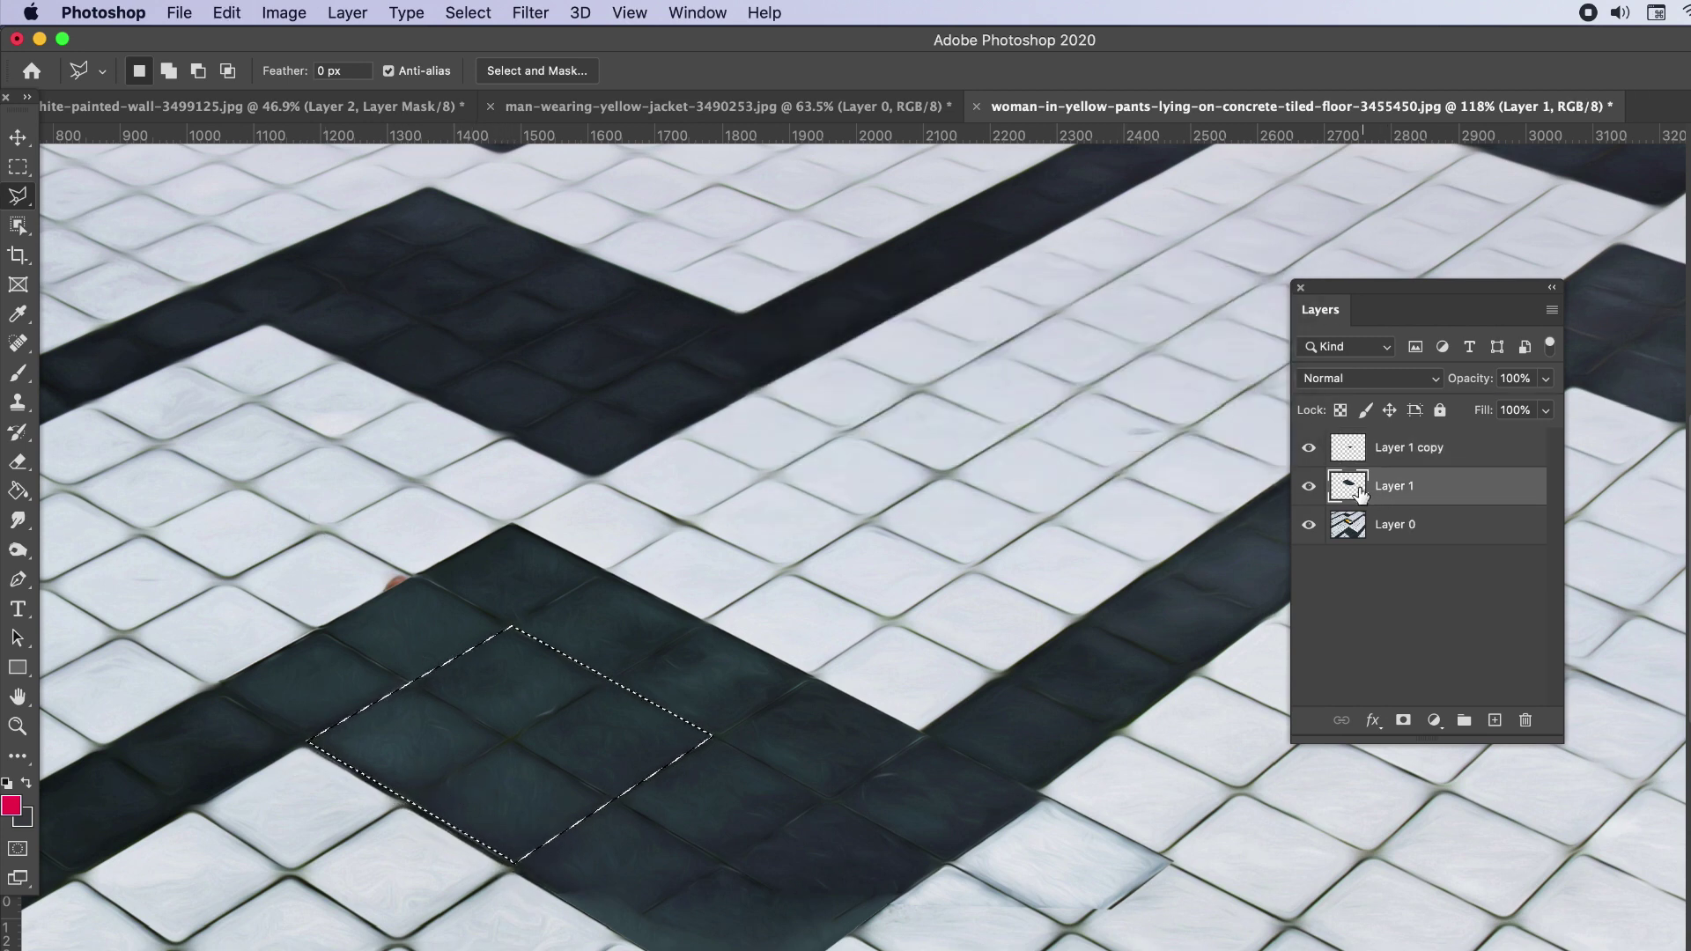
click(1309, 487)
click(1310, 487)
click(1310, 487)
click(1309, 487)
click(1310, 487)
key(super+c)
key(super+v)
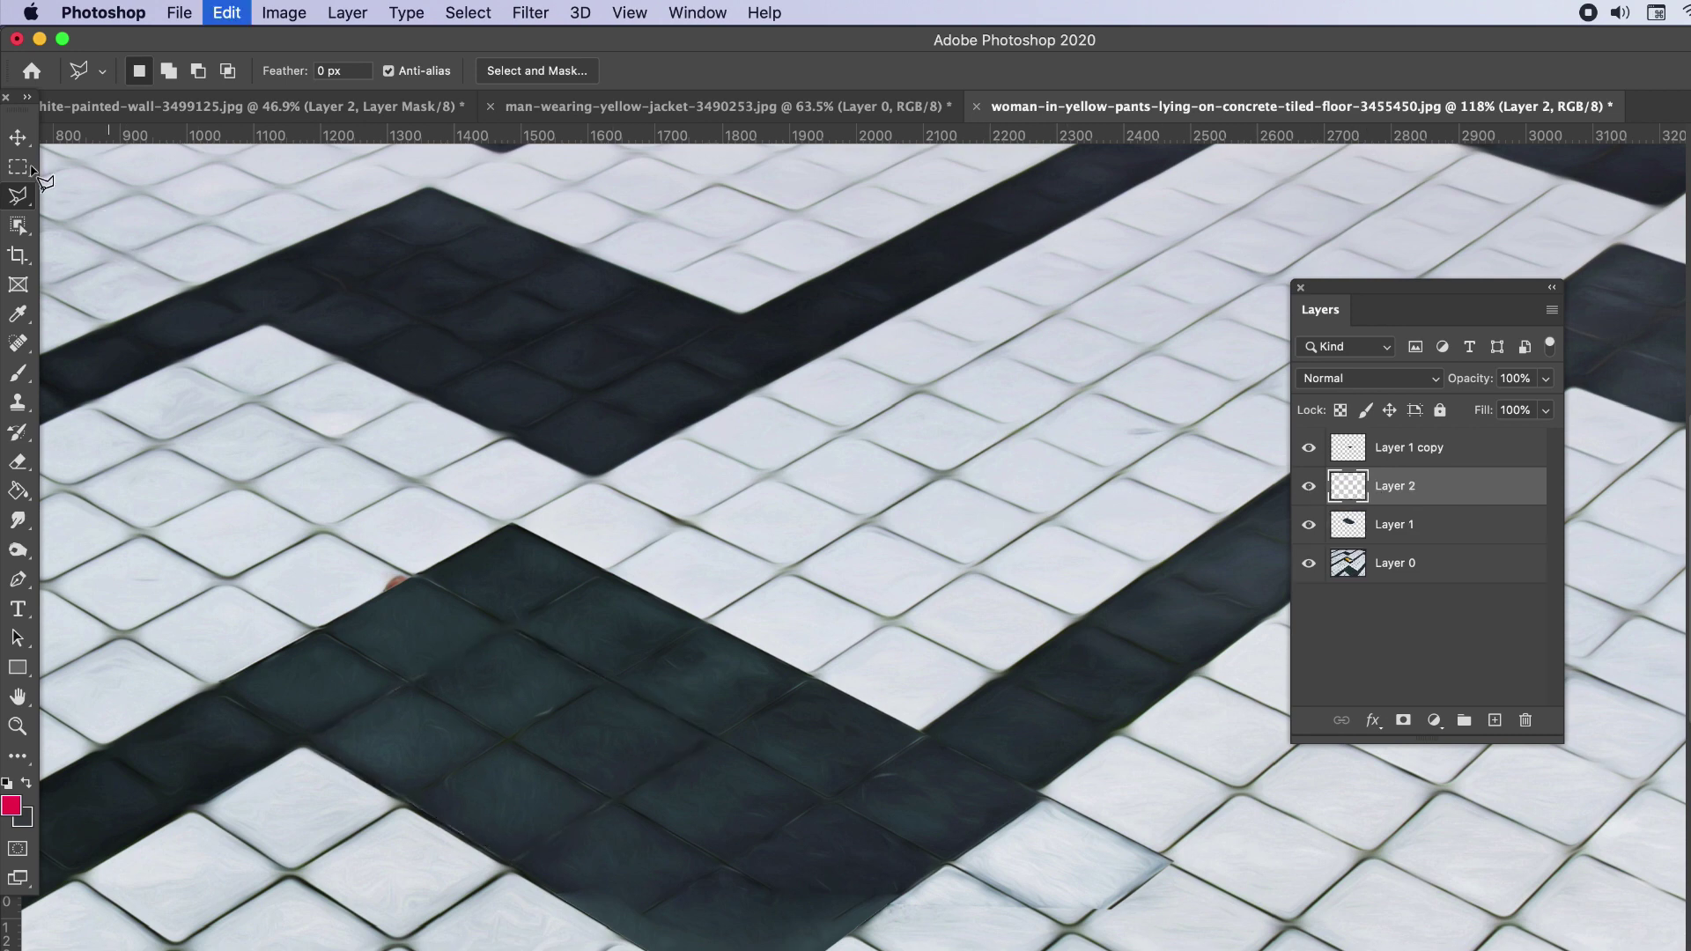
Position the pasted tiles over the dark patch's bottom corner and place Layer 2 above Layer 1 copy.
key(v)
drag(597, 738, 816, 878)
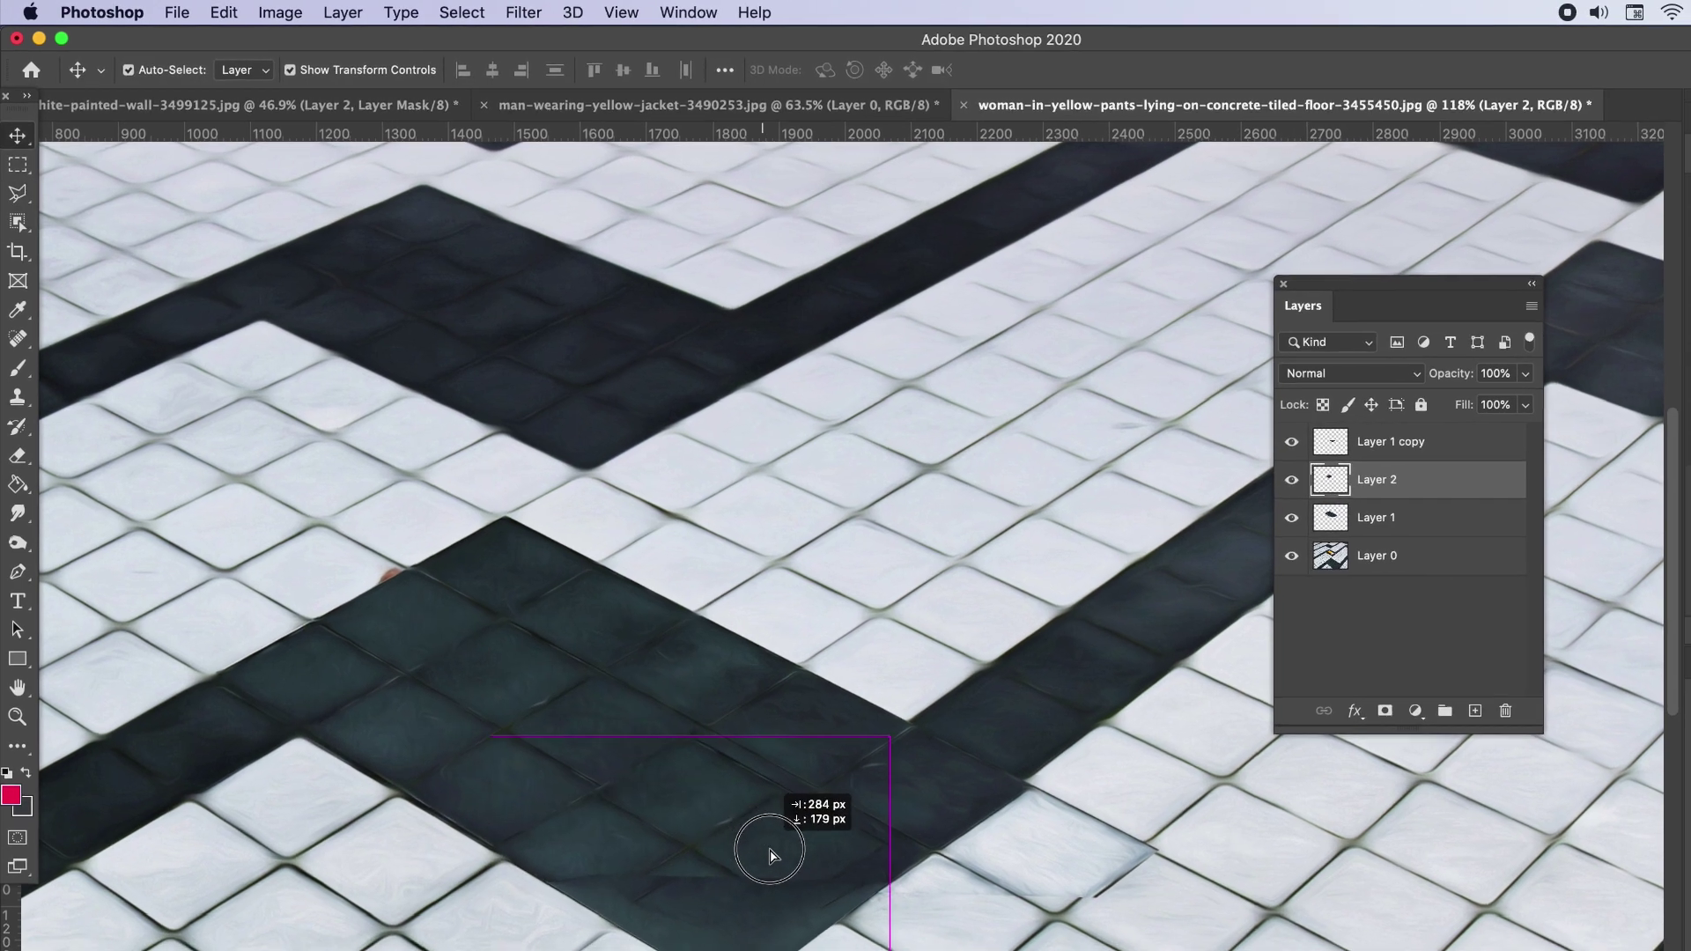
drag(1425, 486, 1425, 448)
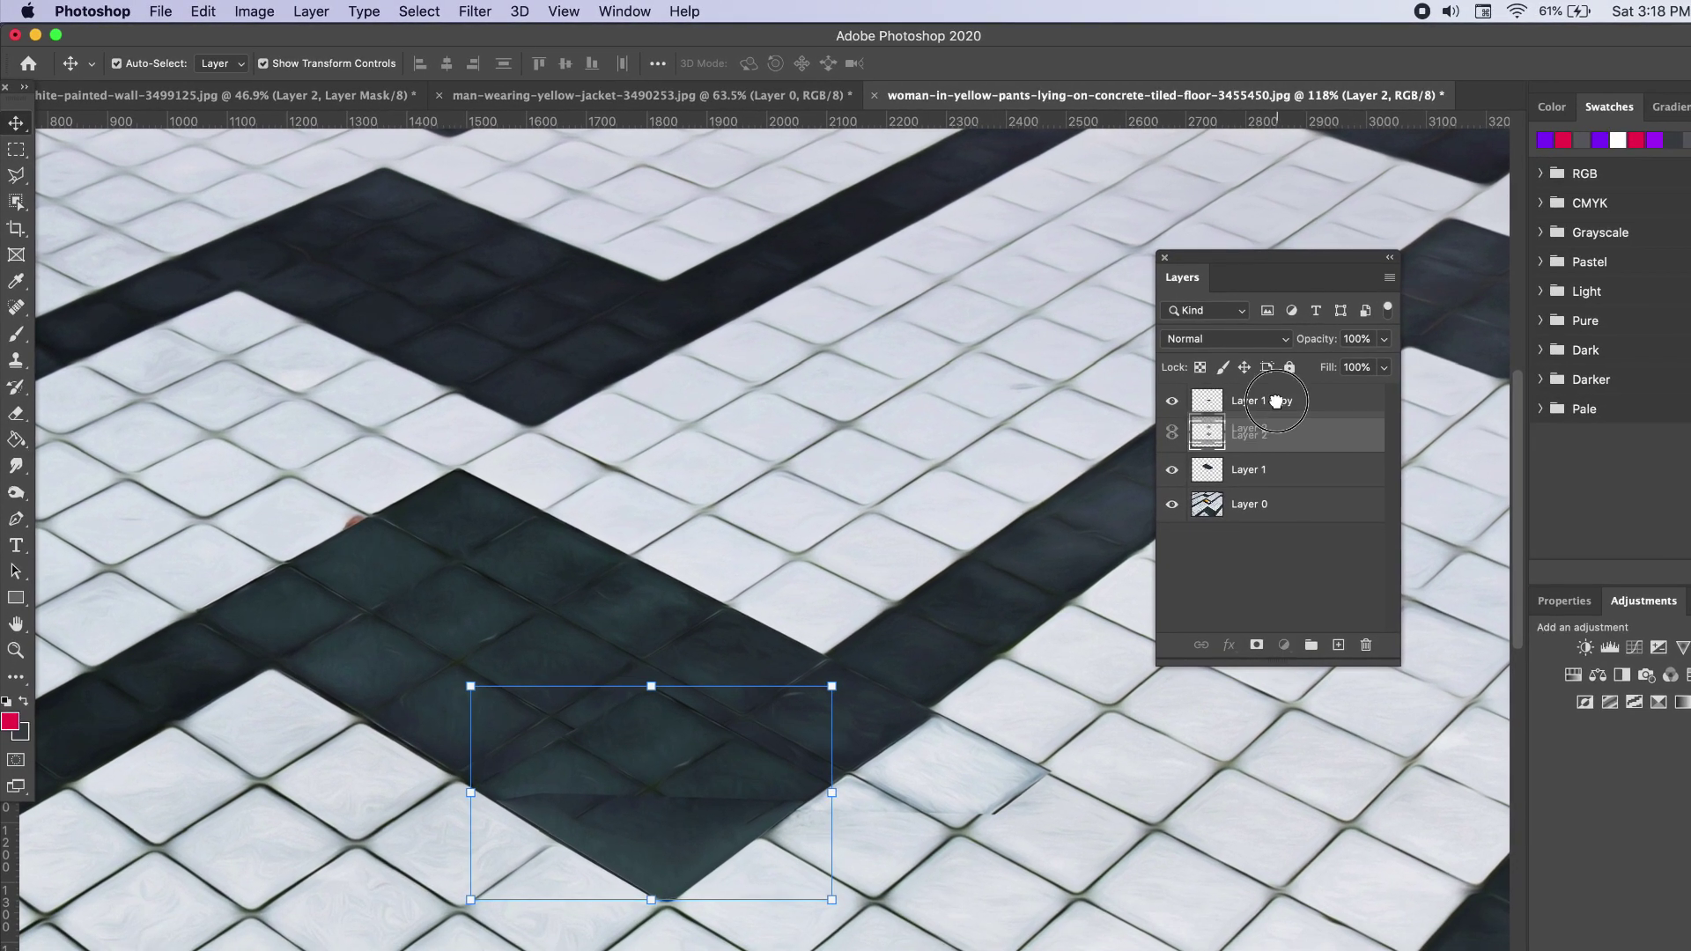
drag(1276, 401, 1277, 399)
drag(636, 796, 652, 798)
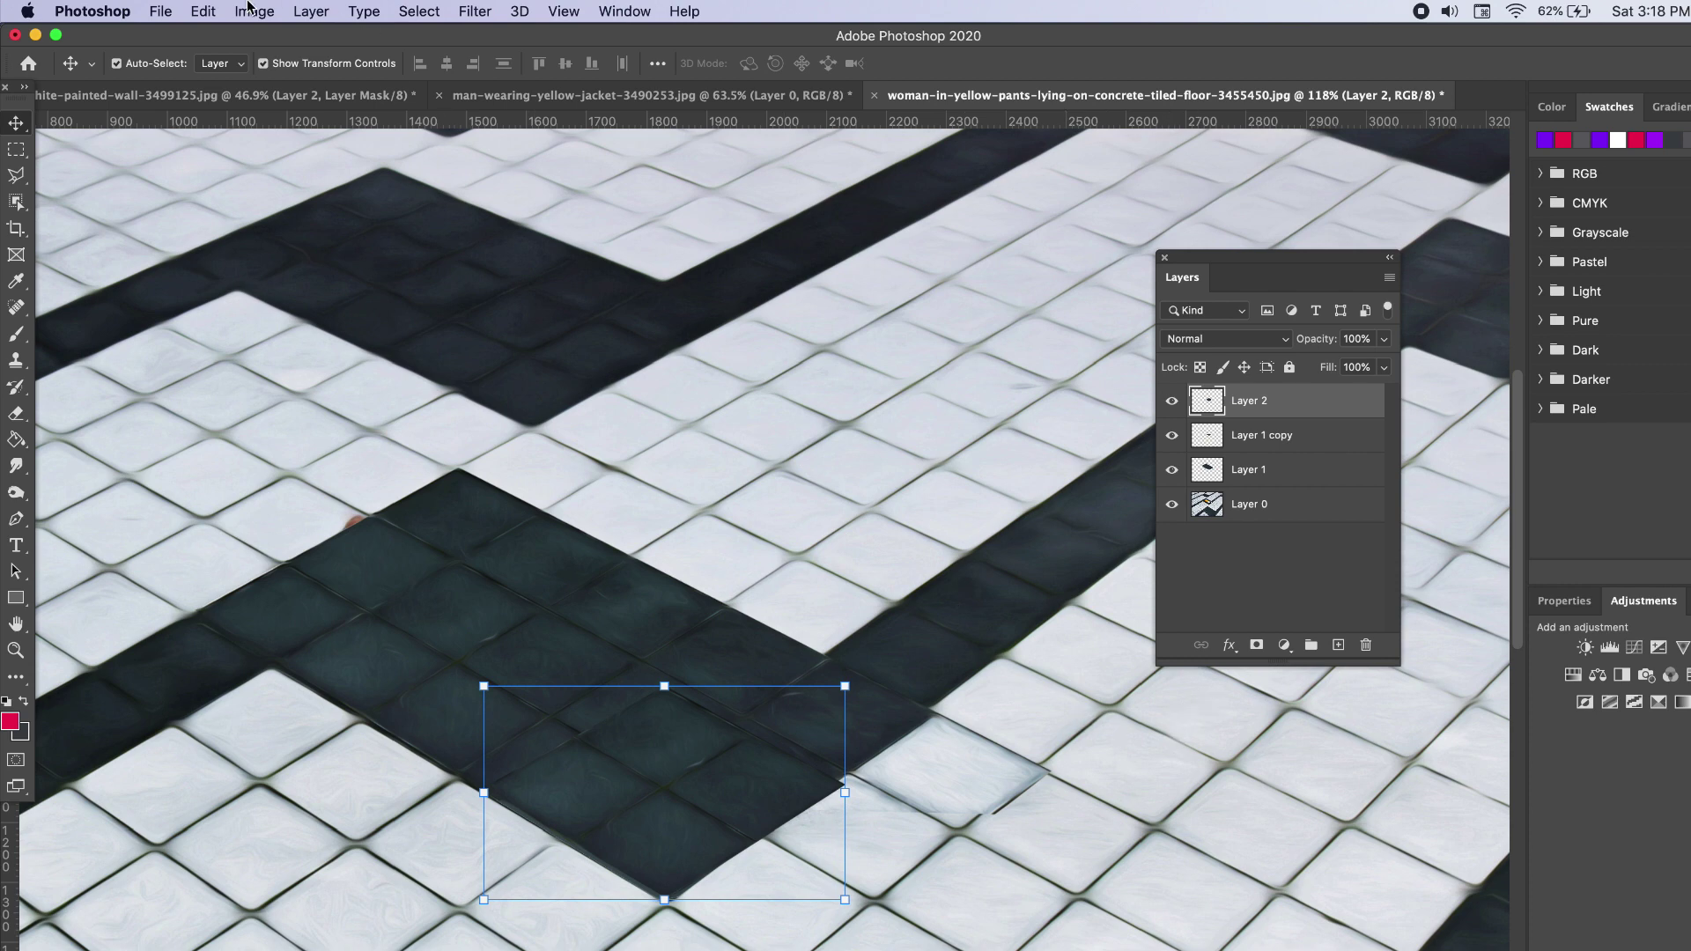
Lay out a Perspective Warp grid on Layer 2, fitting its four corners to the pasted four-tile block.
click(189, 7)
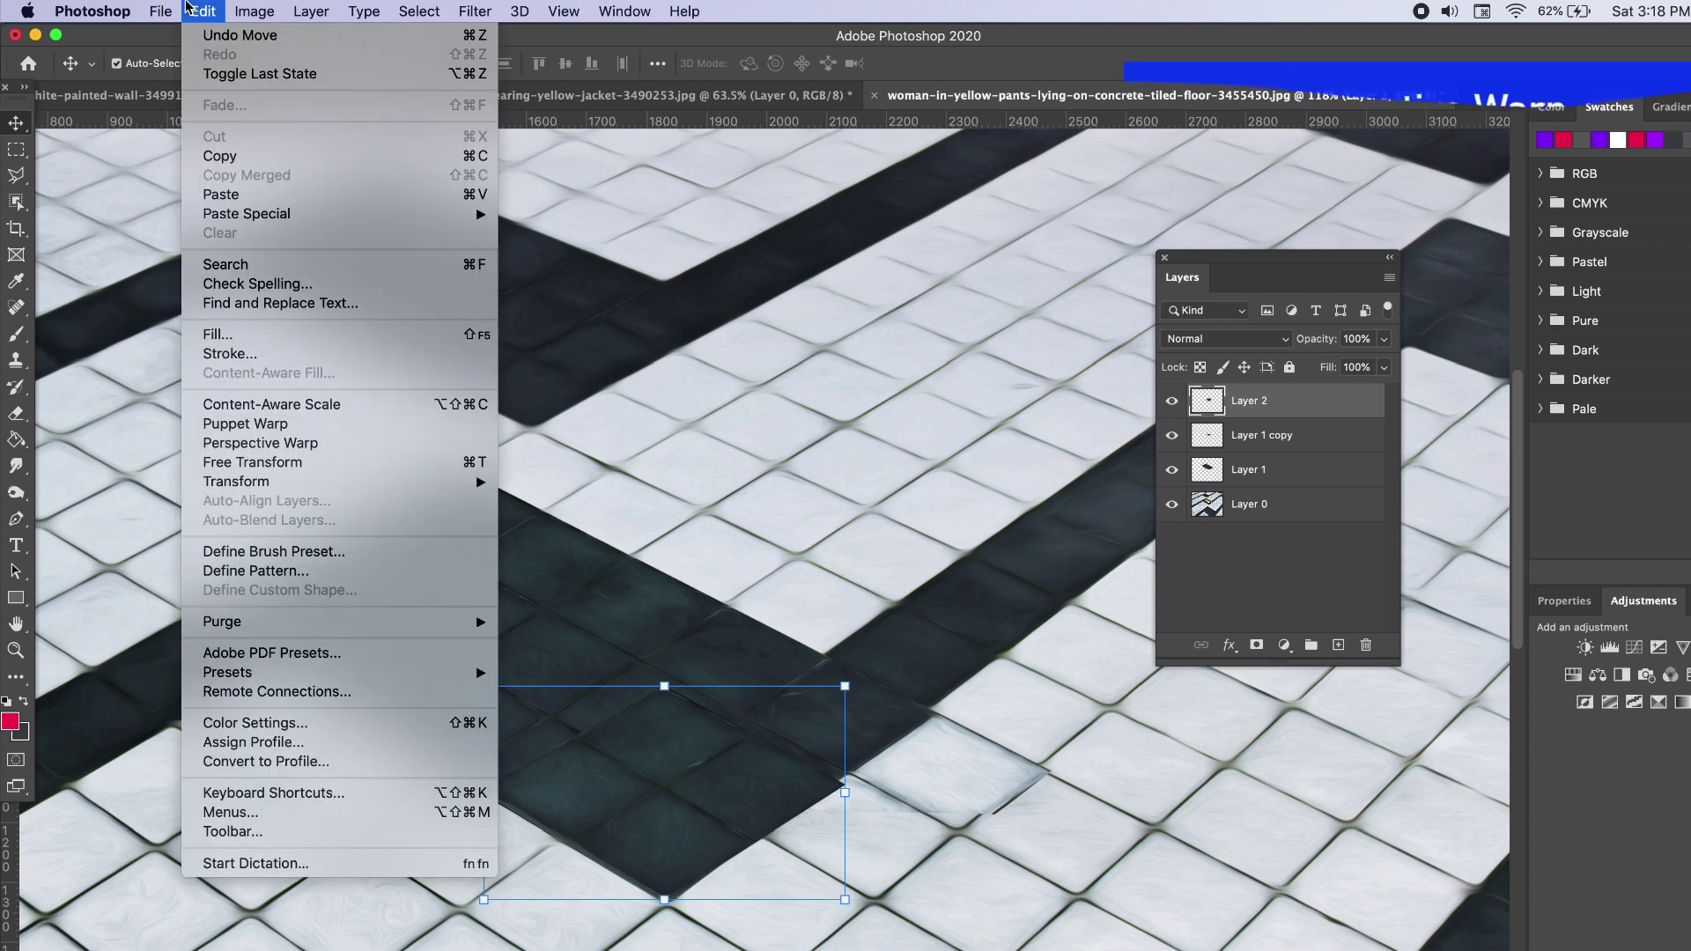
mouse_move(292, 482)
click(282, 443)
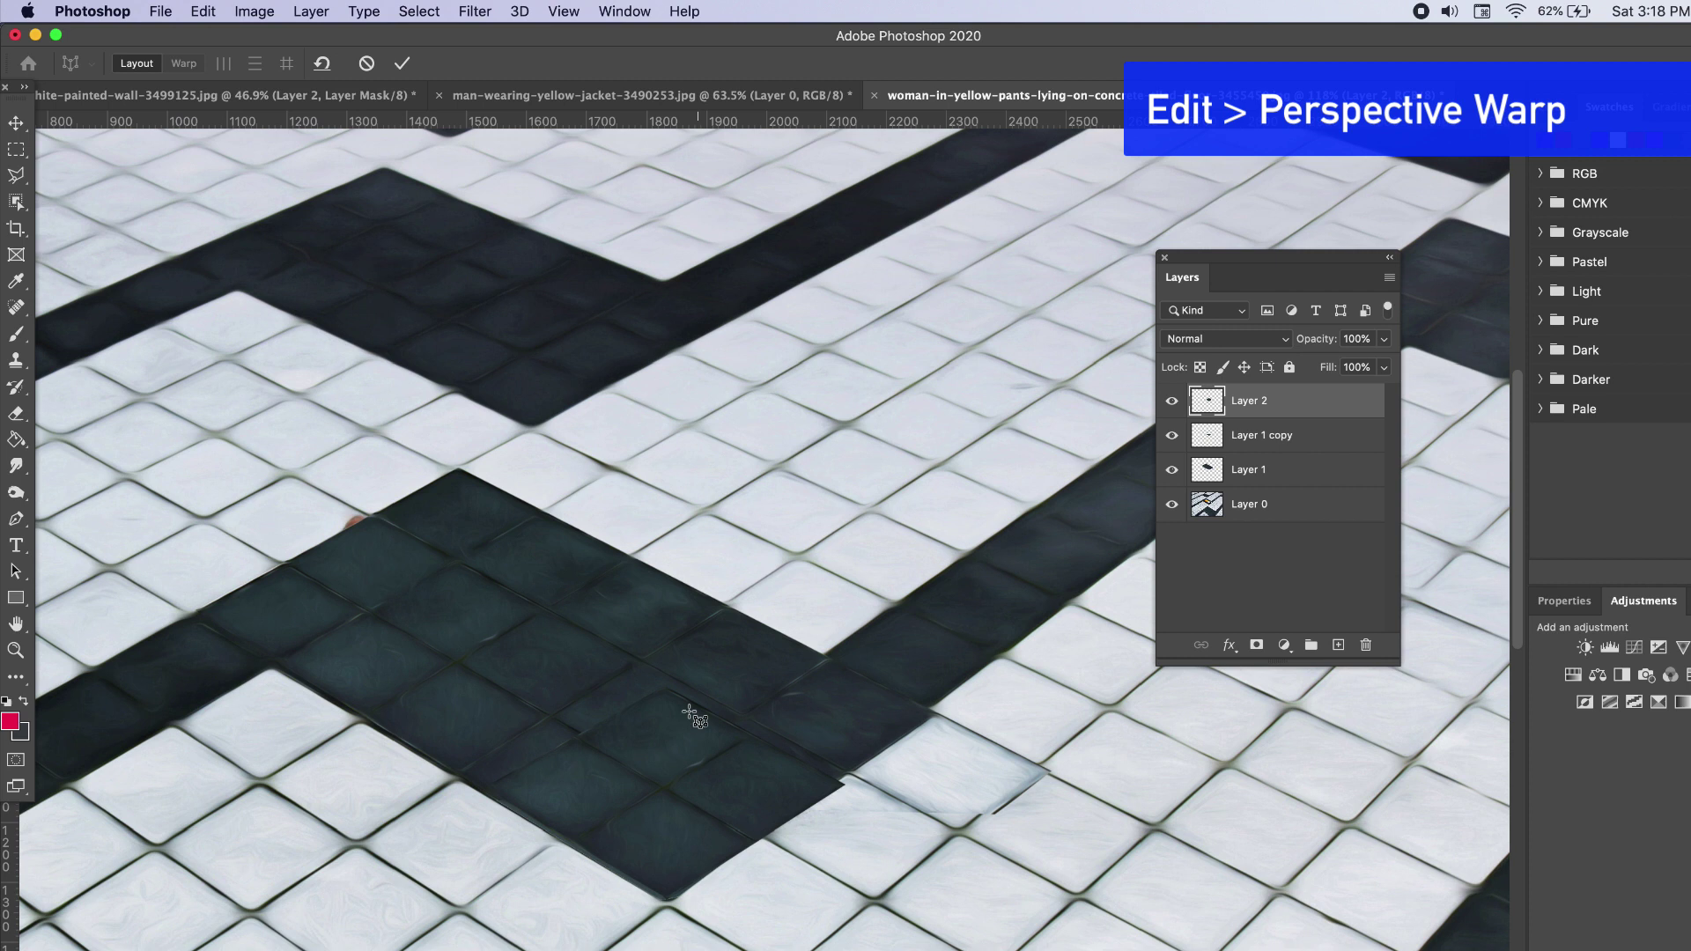
click(667, 693)
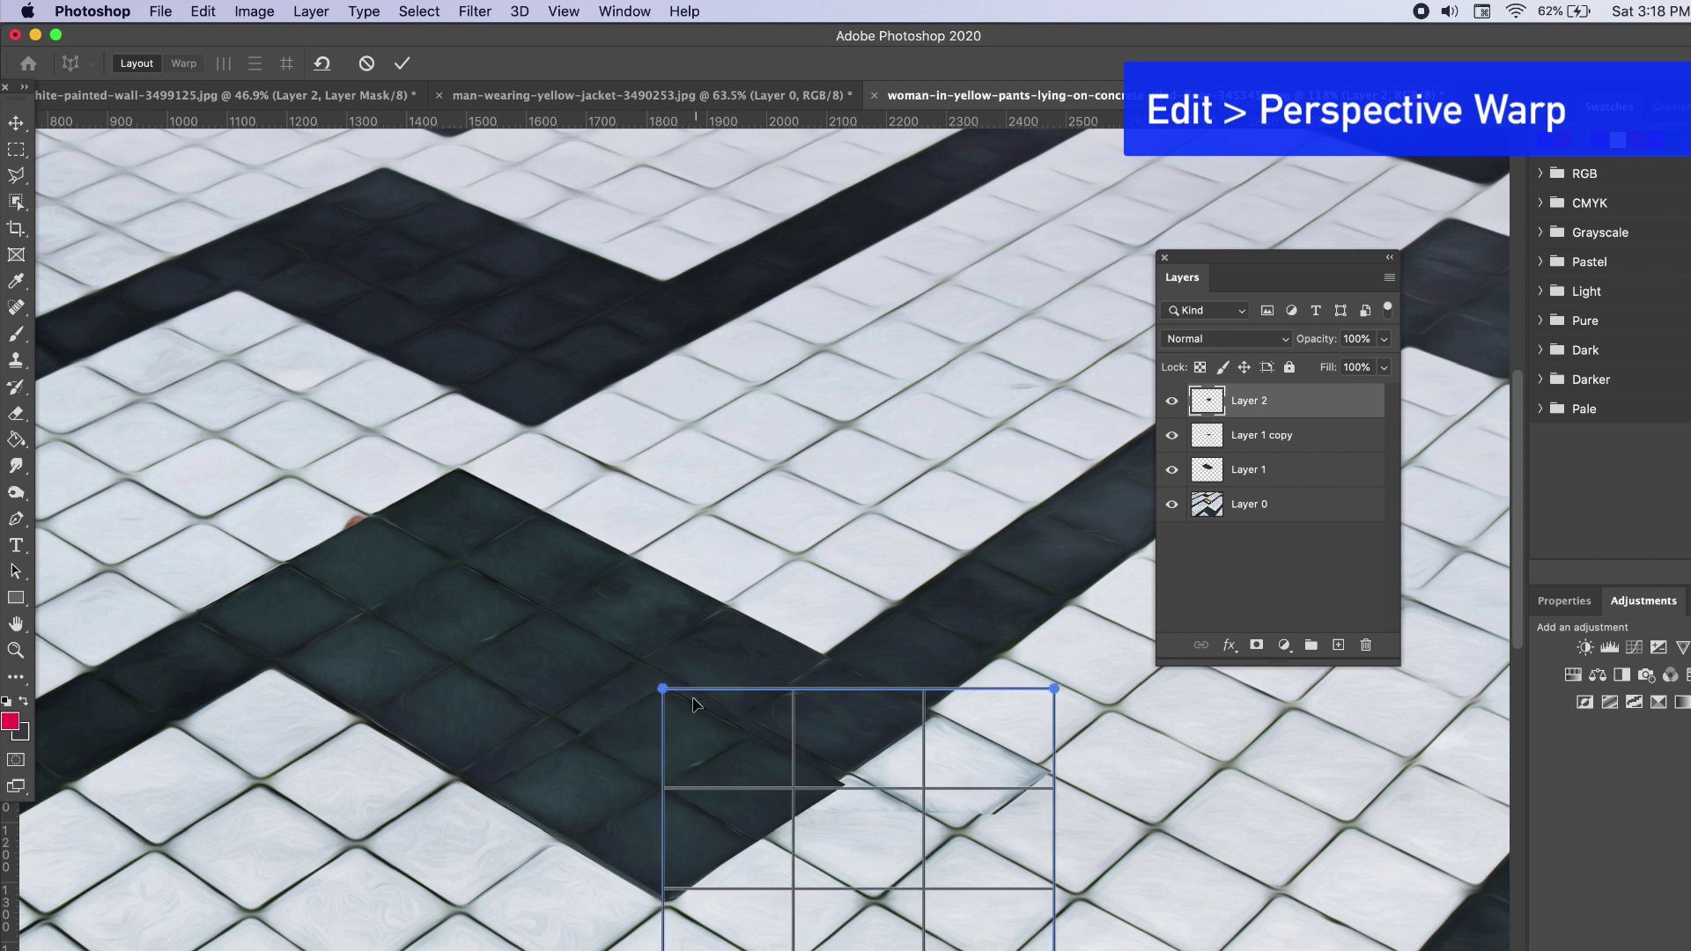
drag(663, 689, 480, 783)
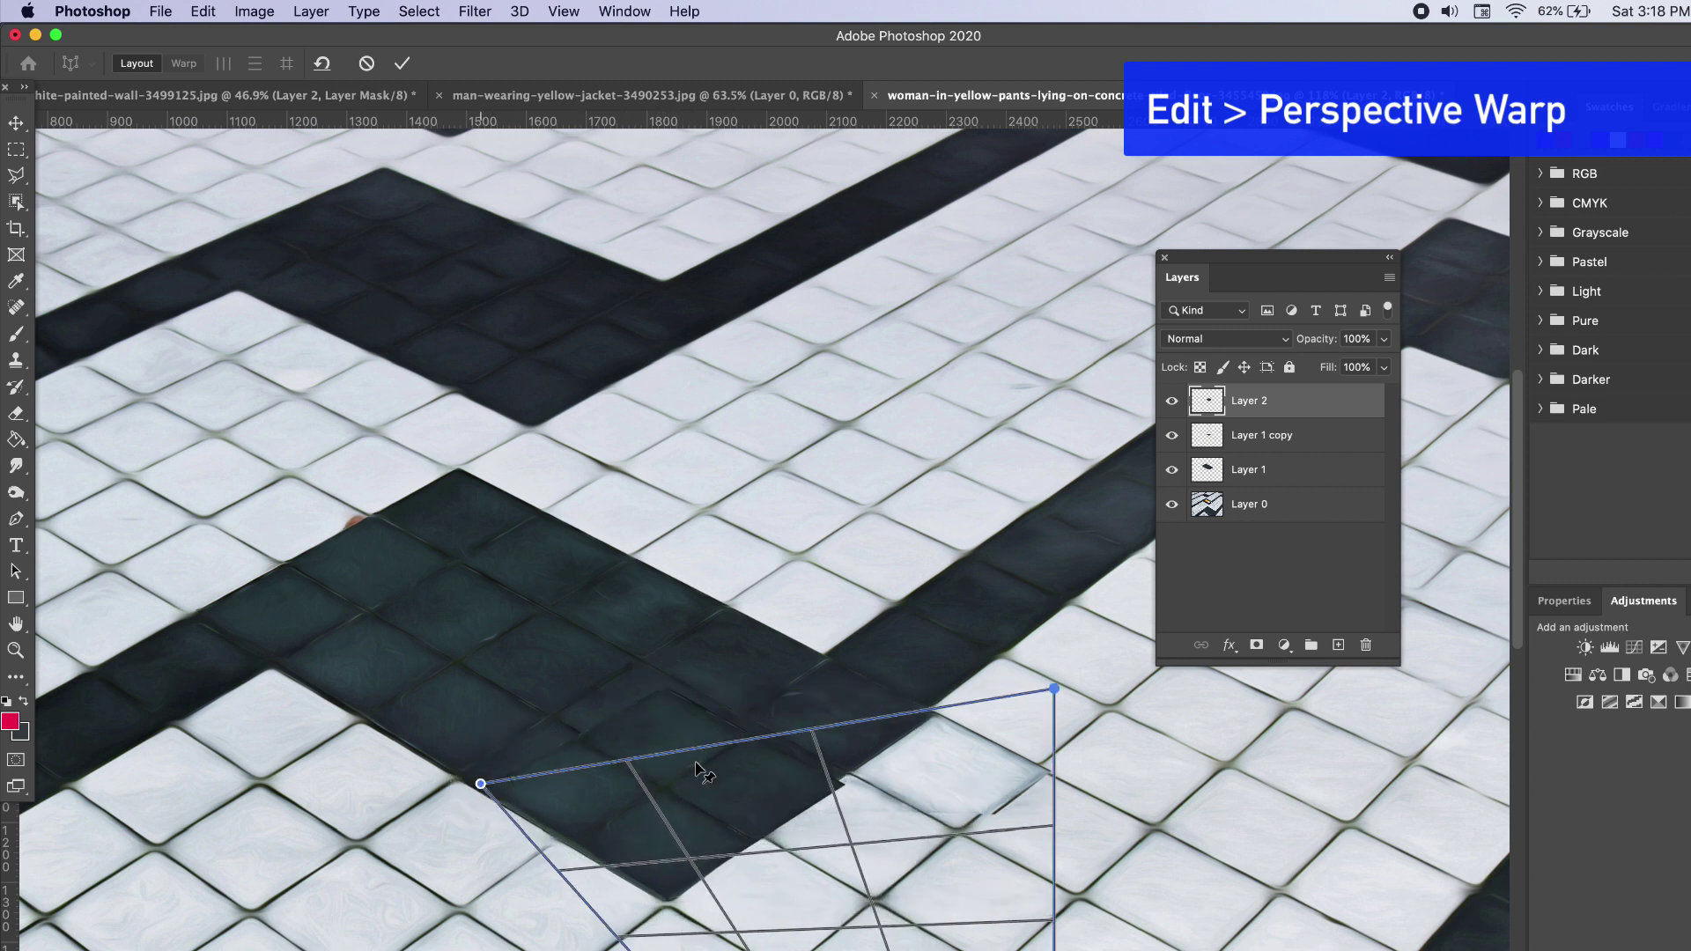
drag(1056, 690, 667, 688)
drag(1004, 950, 843, 782)
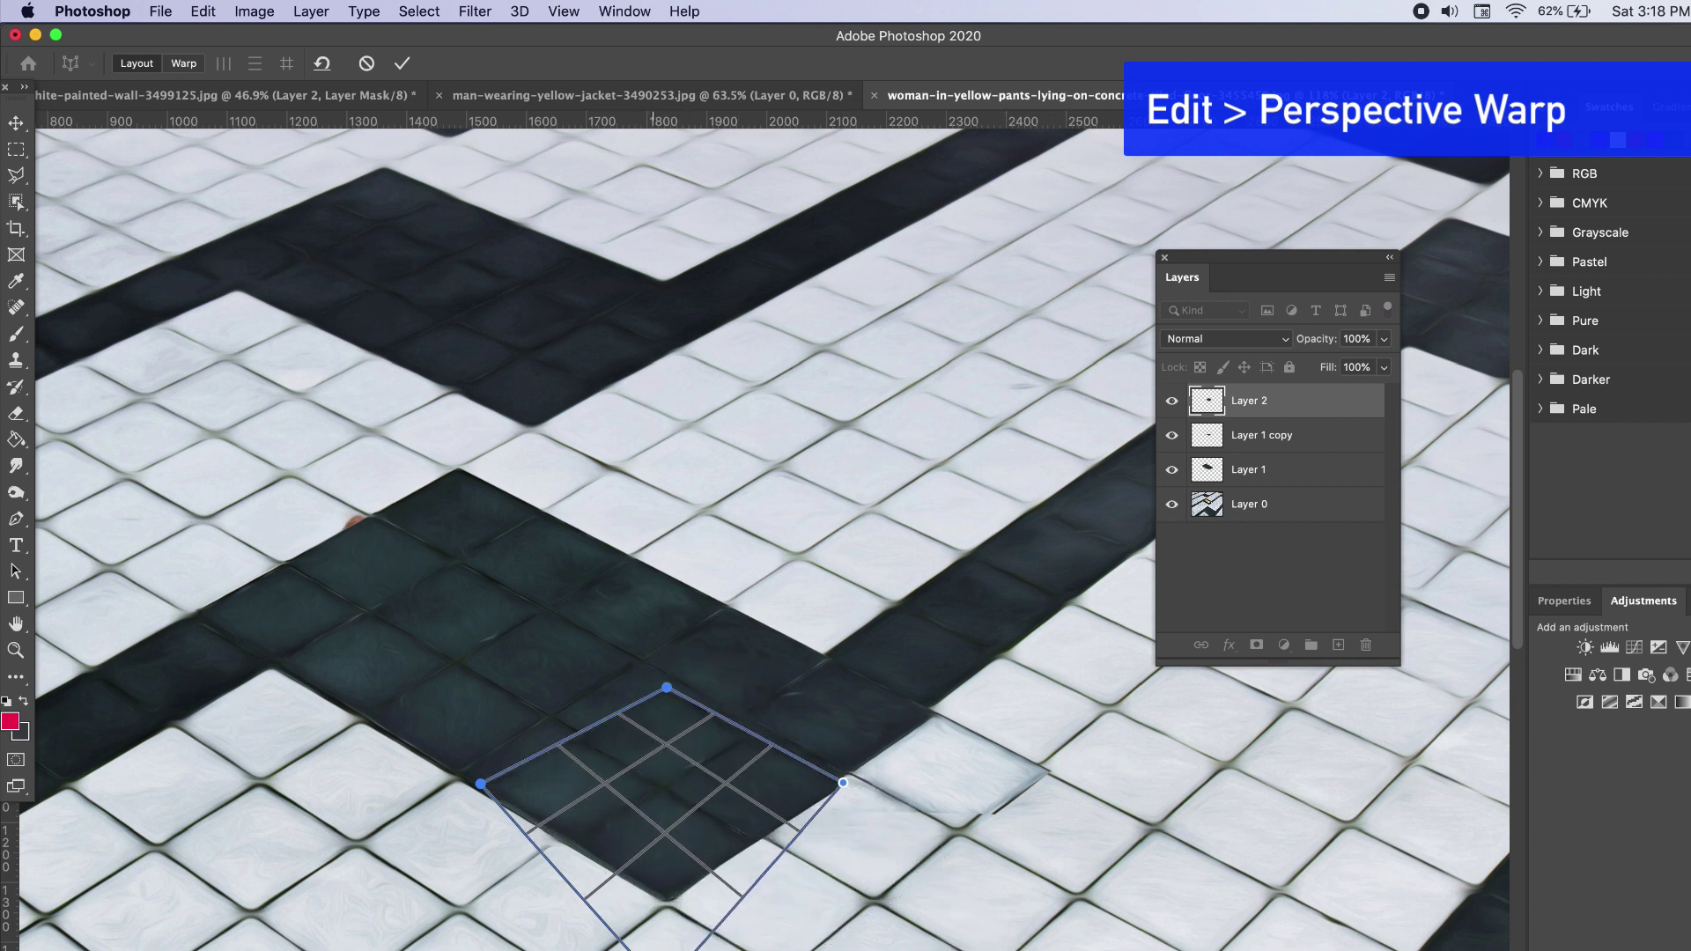
drag(667, 950, 667, 903)
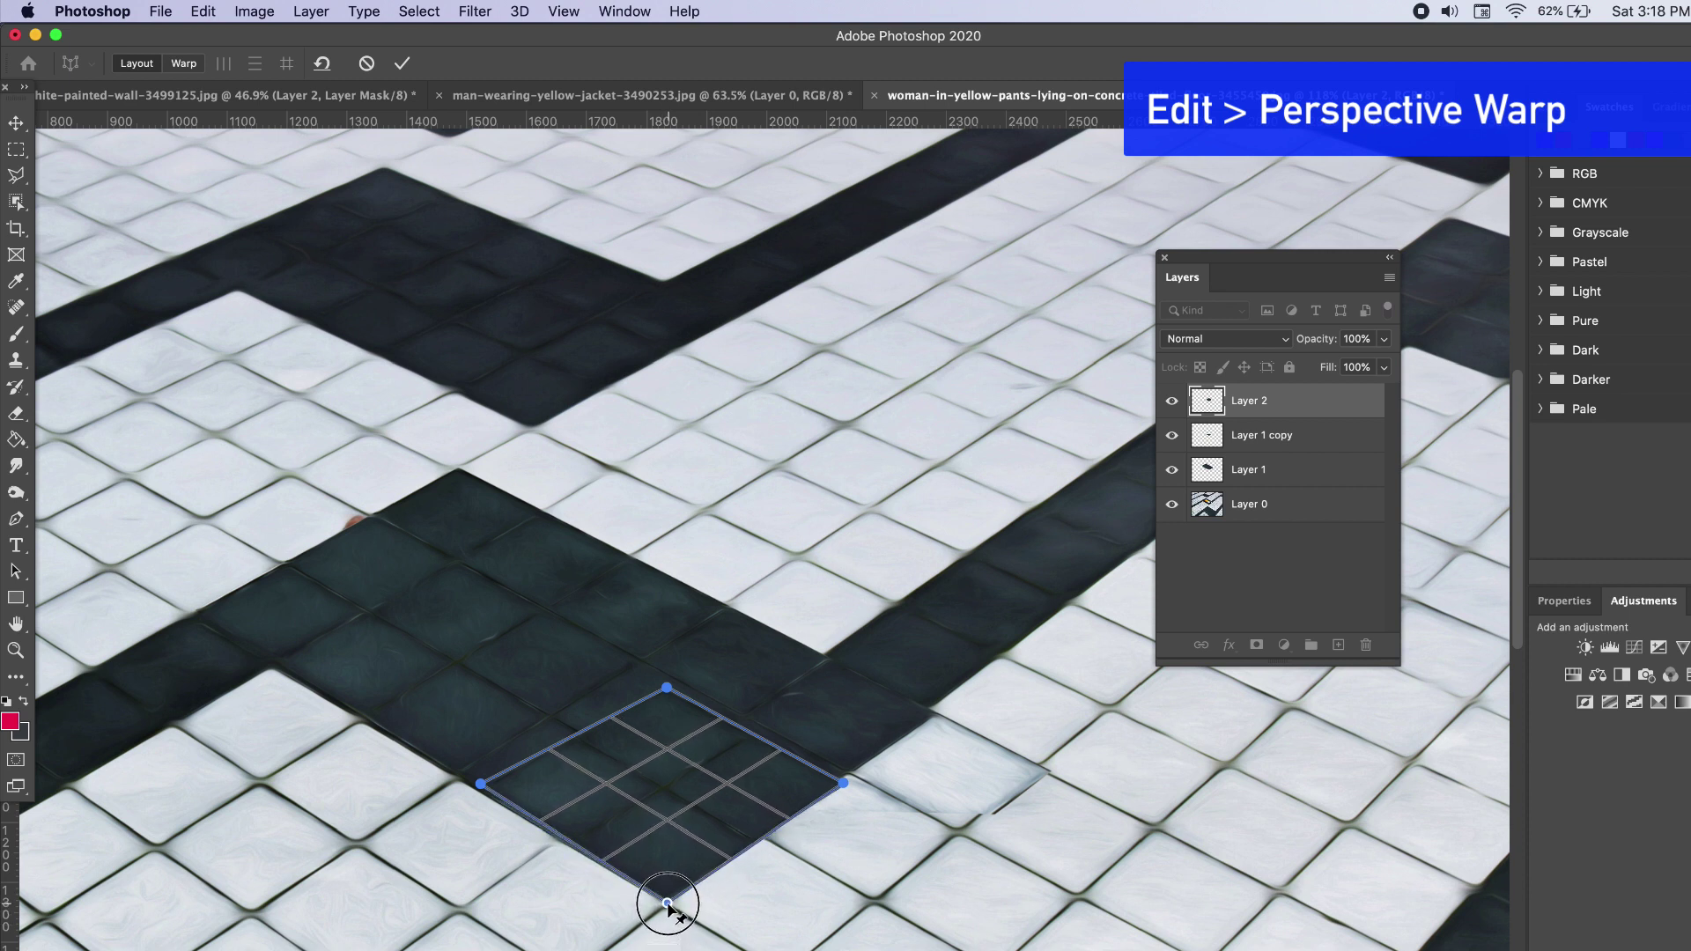
Warp the block's upper and side corners so its grout lines meet the surrounding dark tiles, and apply the perspective warp.
key(w)
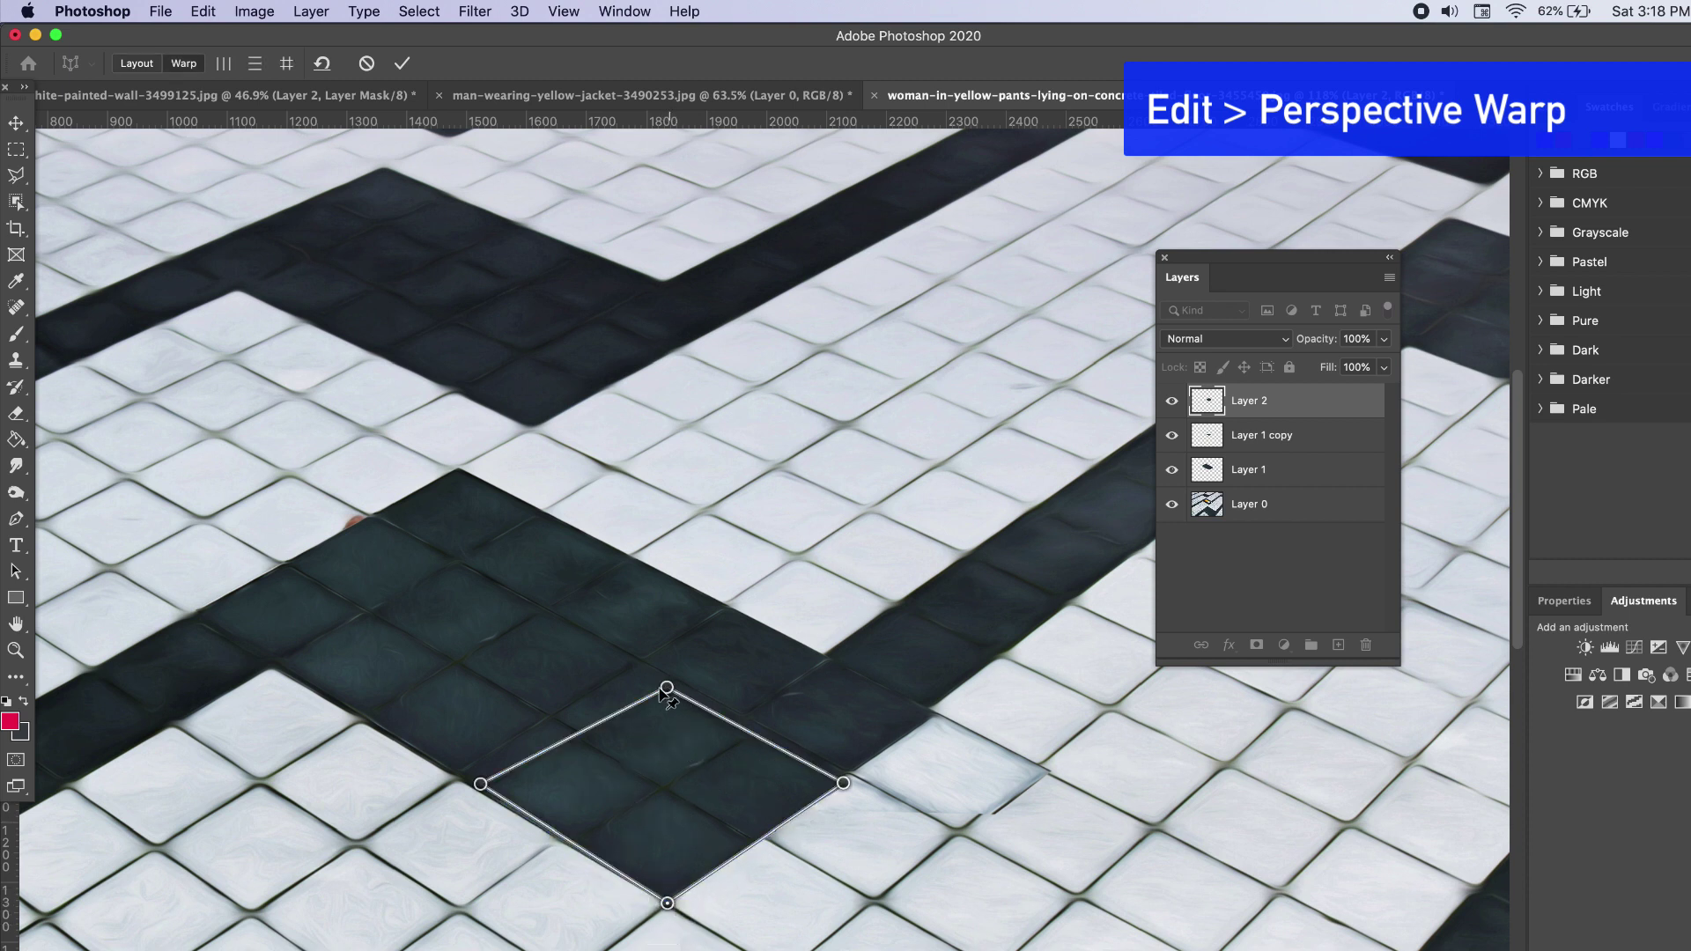
drag(667, 687, 641, 661)
drag(481, 784, 455, 777)
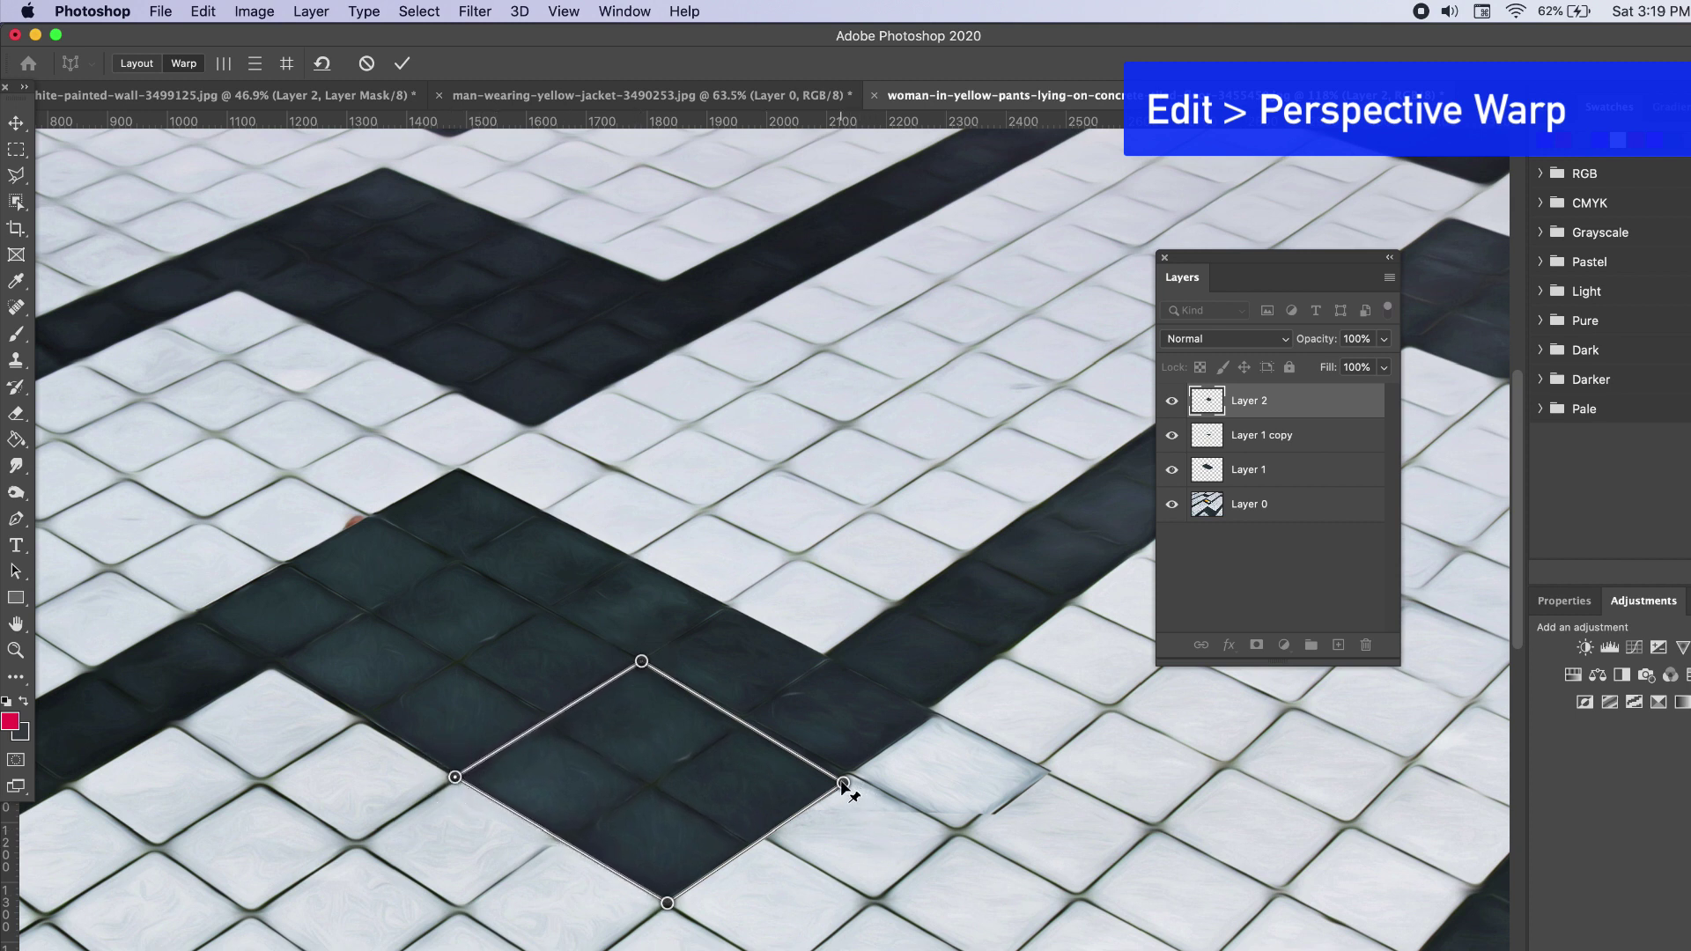
drag(843, 783, 847, 773)
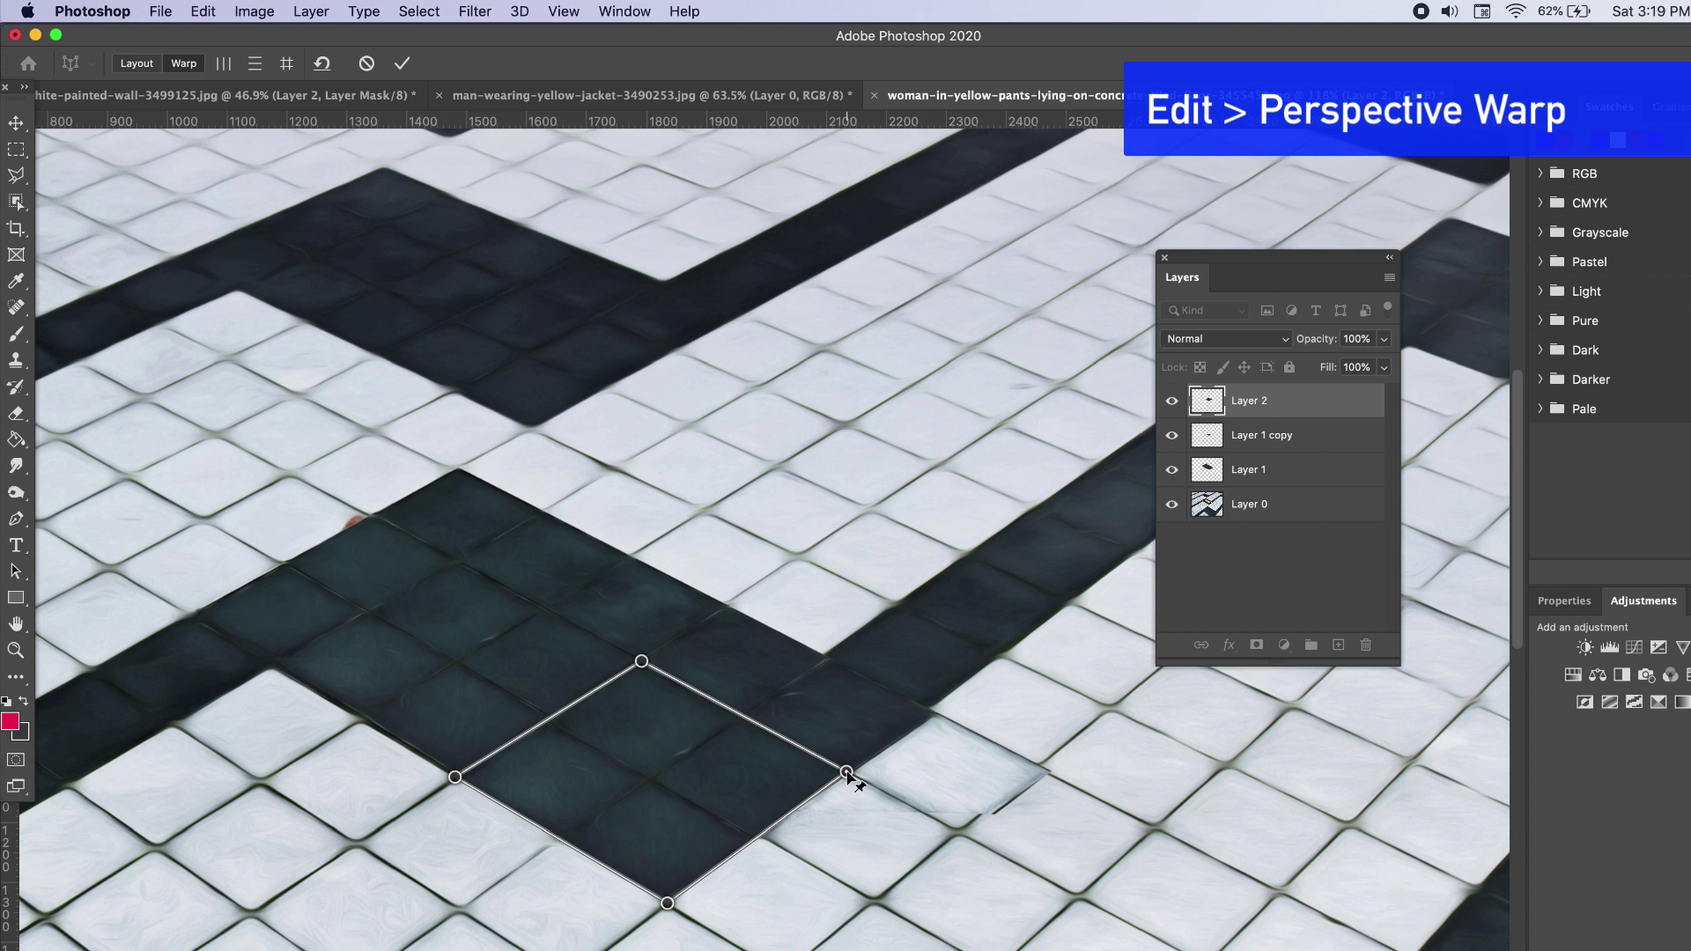
key(Return)
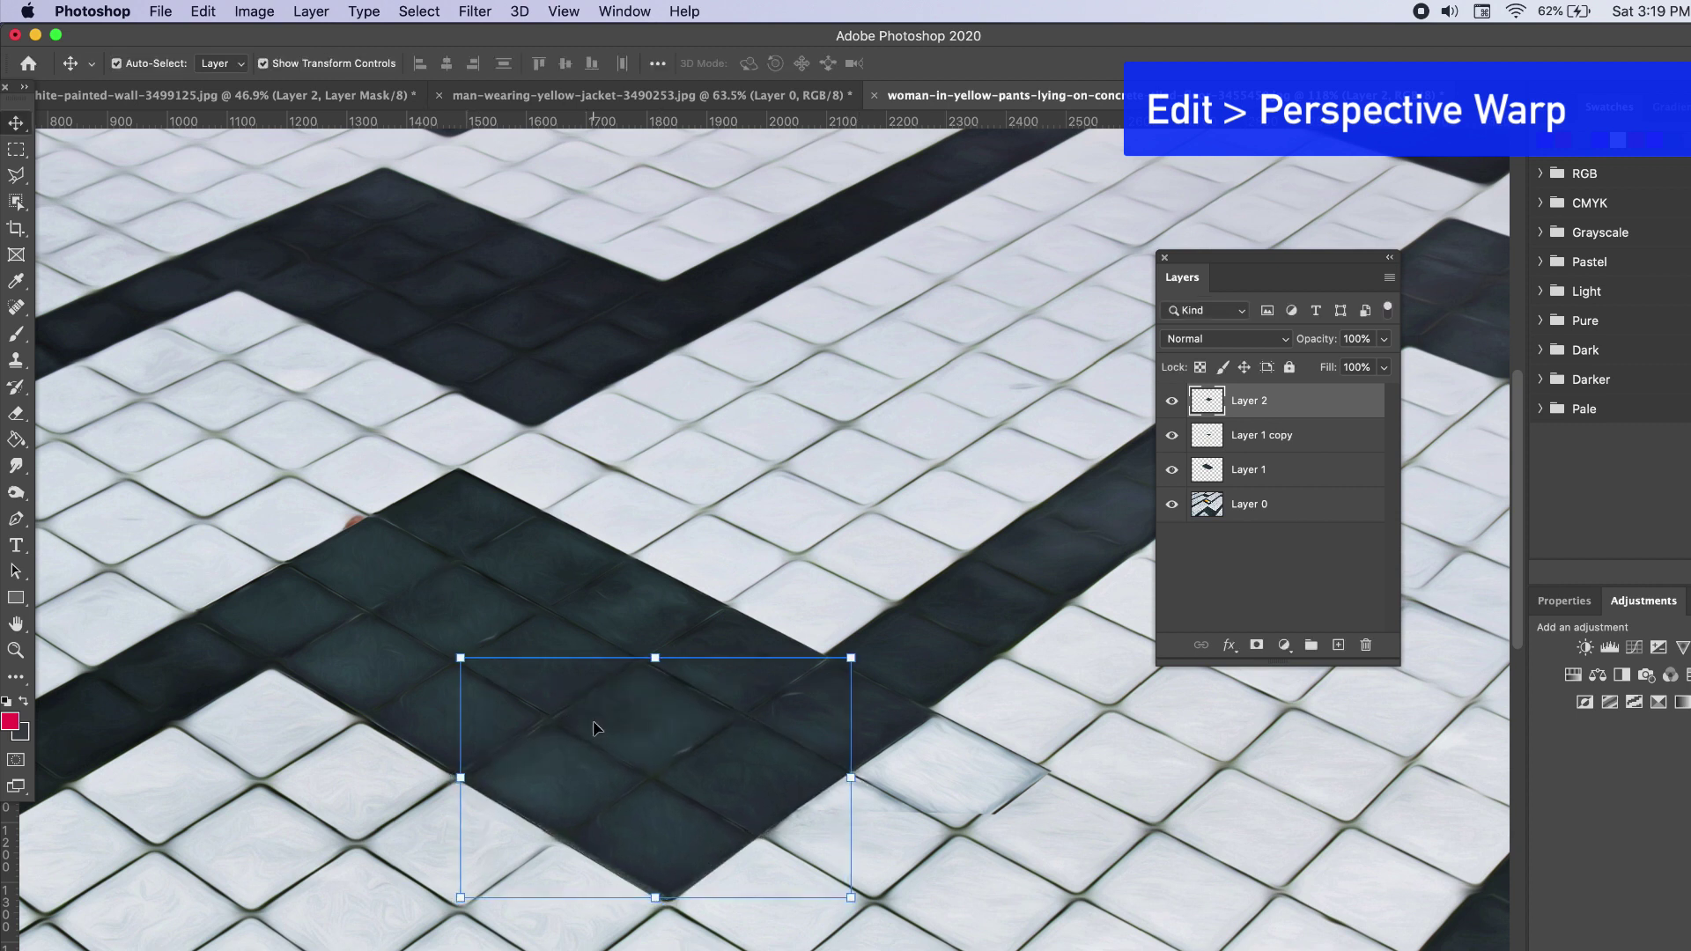
Hide Layer 0 to isolate the pasted tile pieces and make Layer 1 the active layer.
key(m)
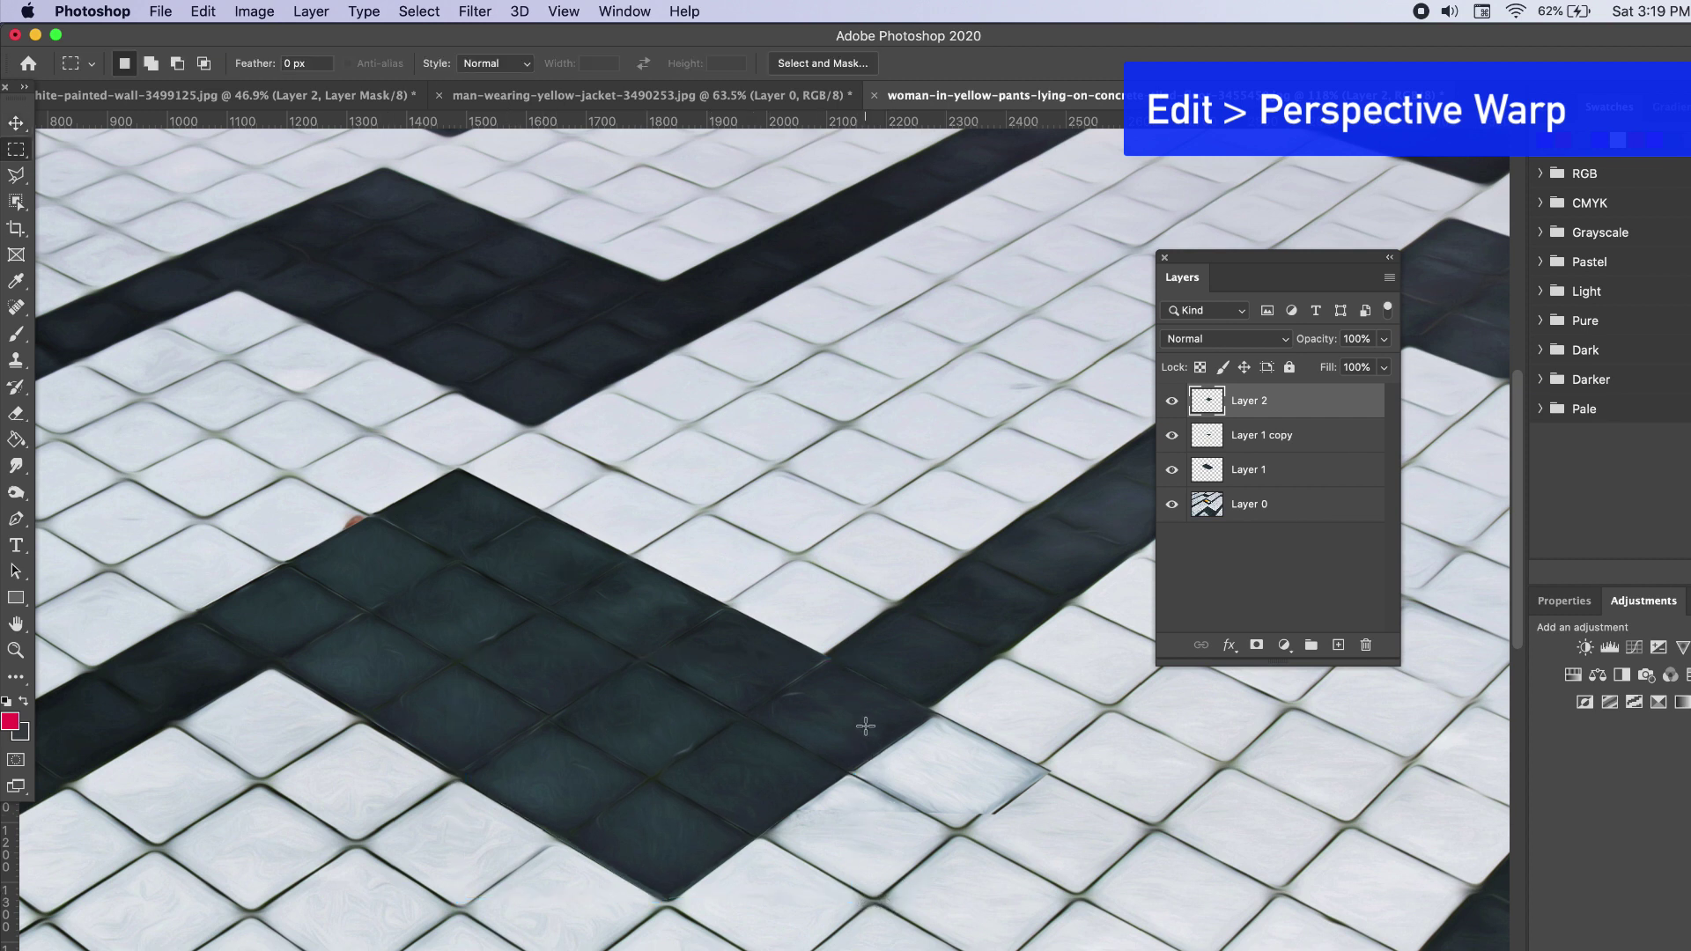
click(7, 121)
click(1172, 436)
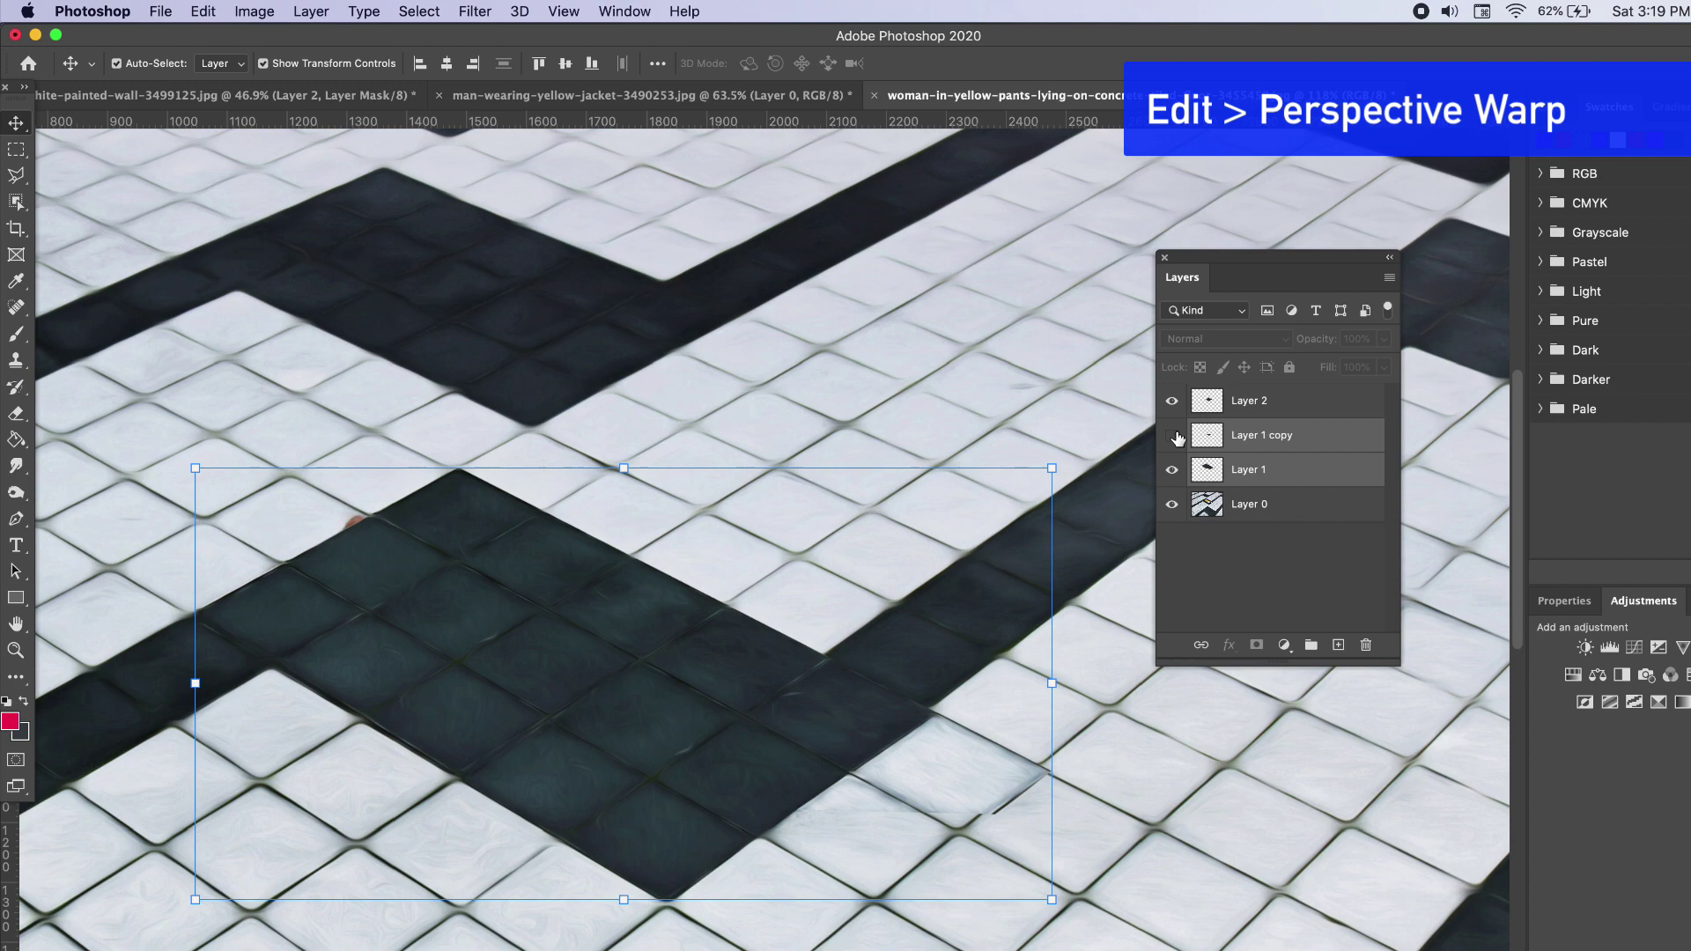
click(1228, 529)
click(1242, 503)
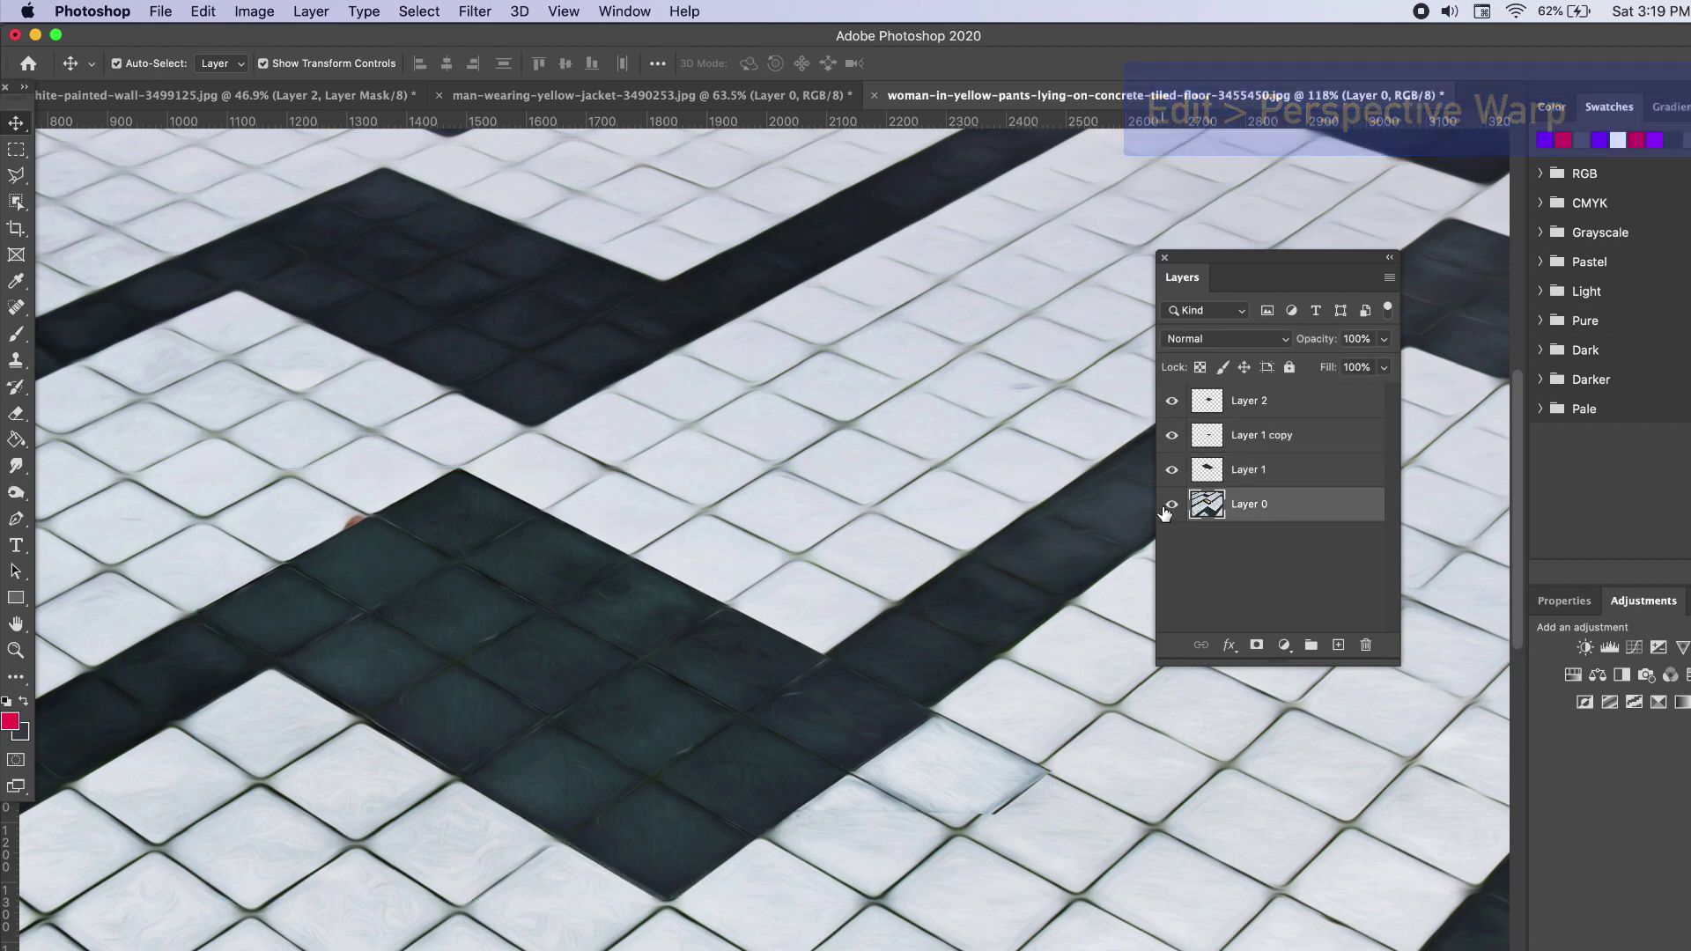
click(1172, 435)
click(1172, 504)
click(1171, 505)
click(1172, 506)
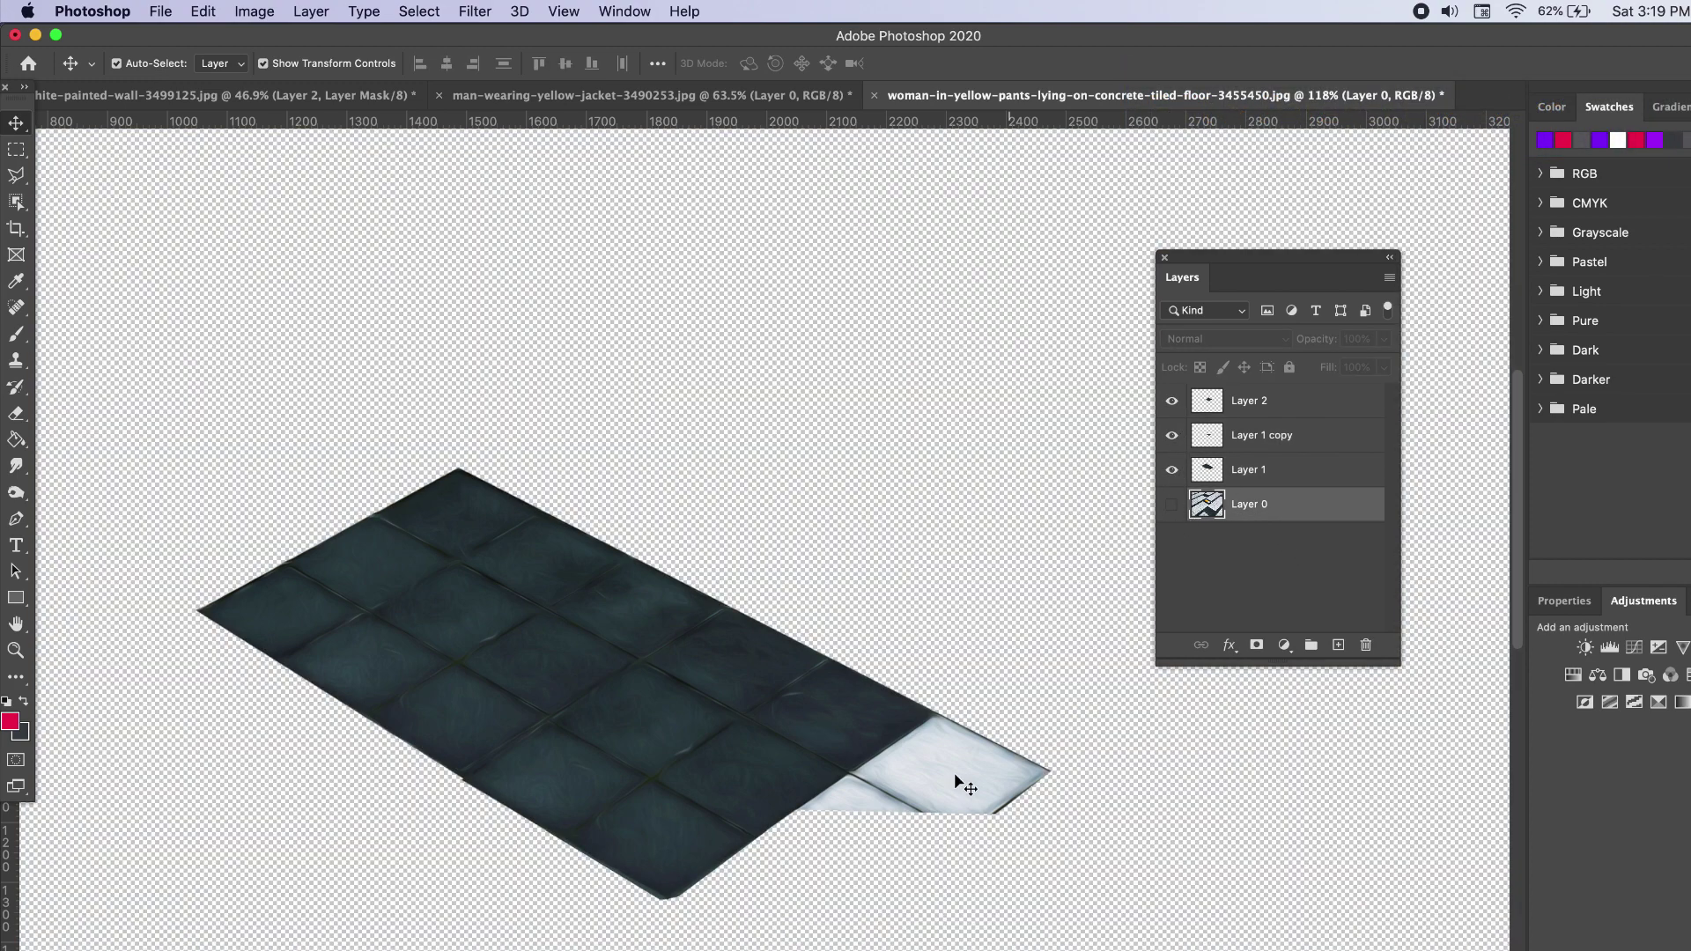
click(1170, 468)
click(1170, 467)
click(1247, 478)
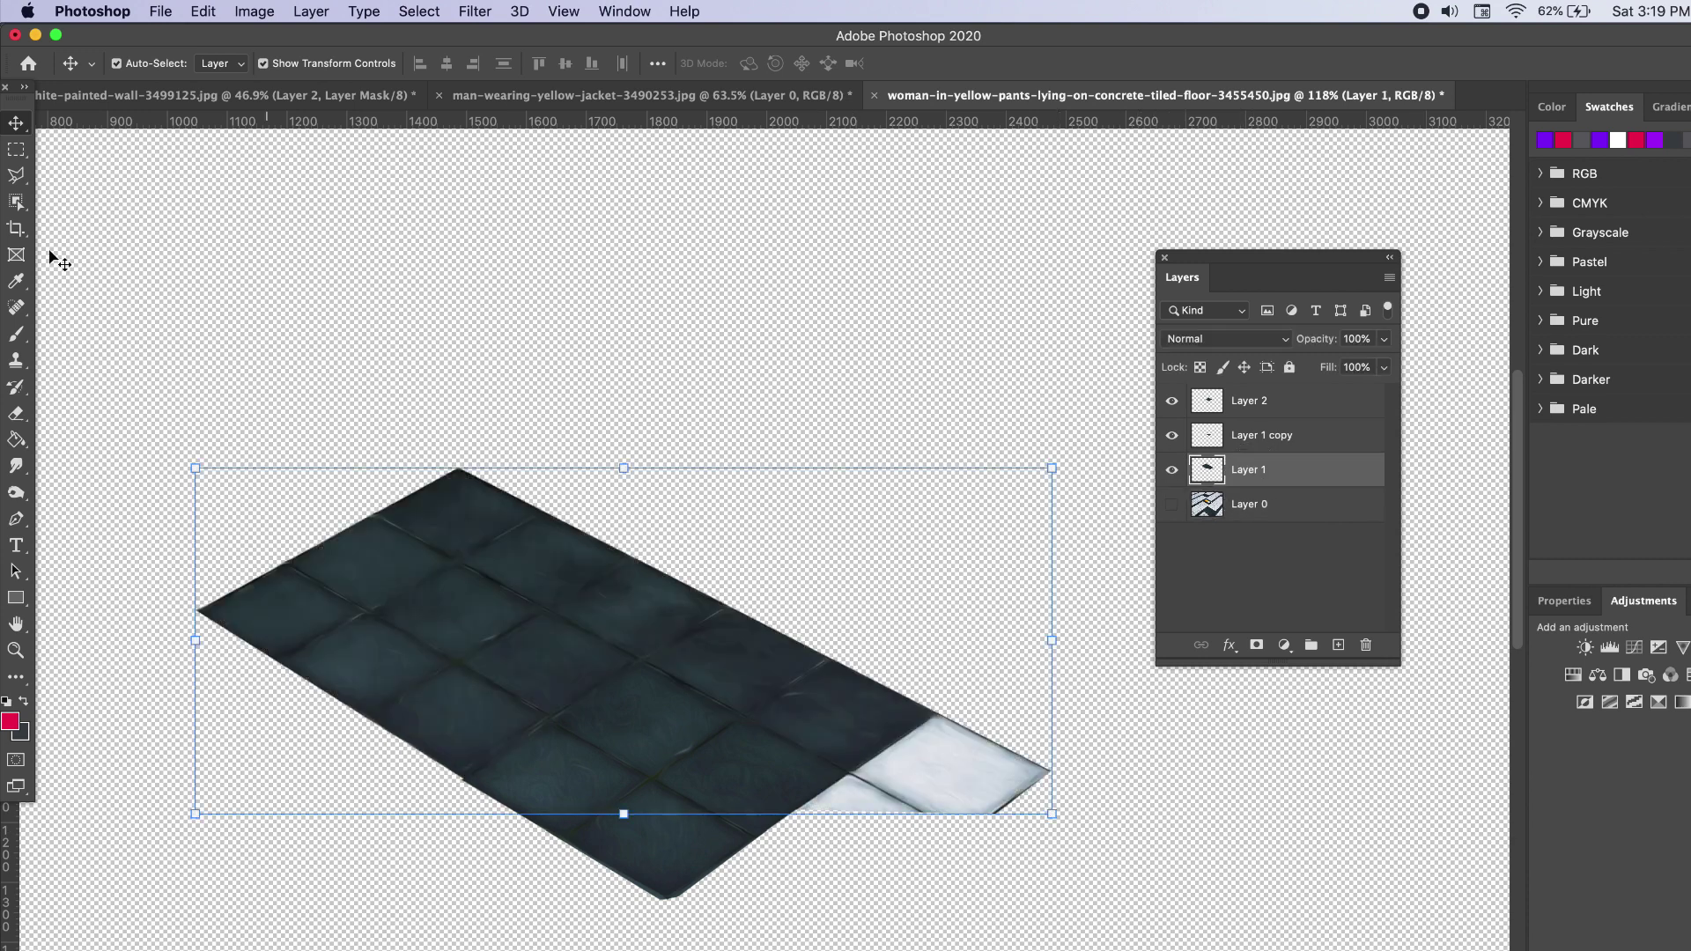
Lasso and delete the leftover white tiles at the end of Layer 1's patch, clear the selection and show Layer 0 again.
click(18, 178)
click(794, 812)
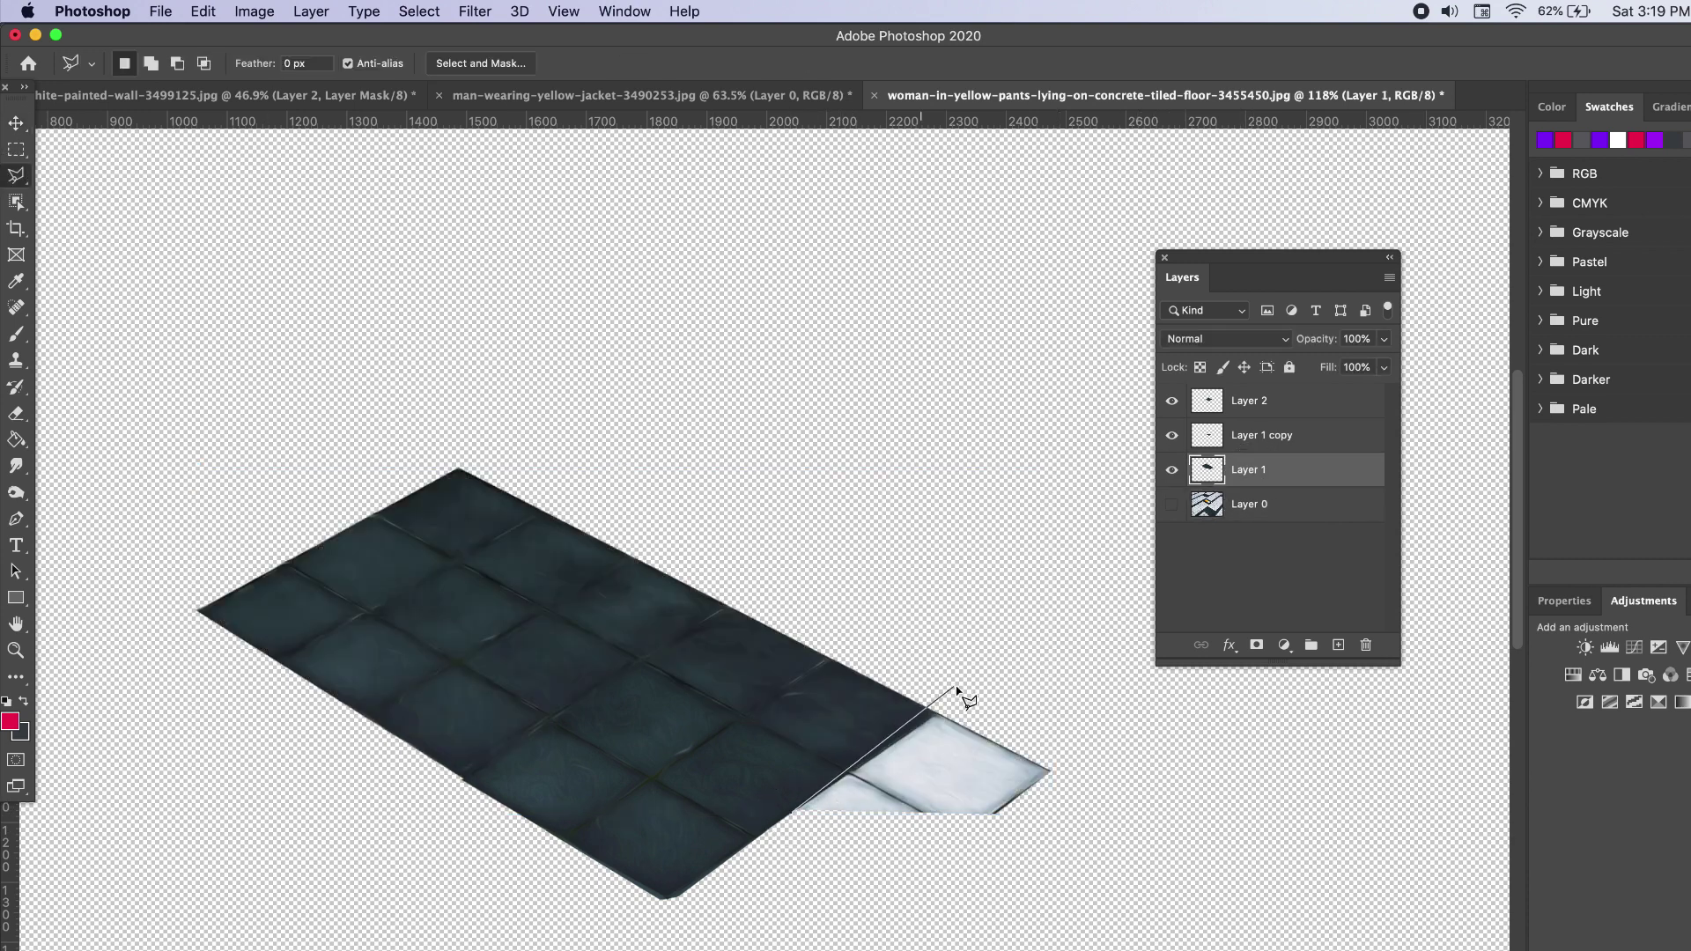
click(1126, 747)
click(1125, 822)
double_click(834, 895)
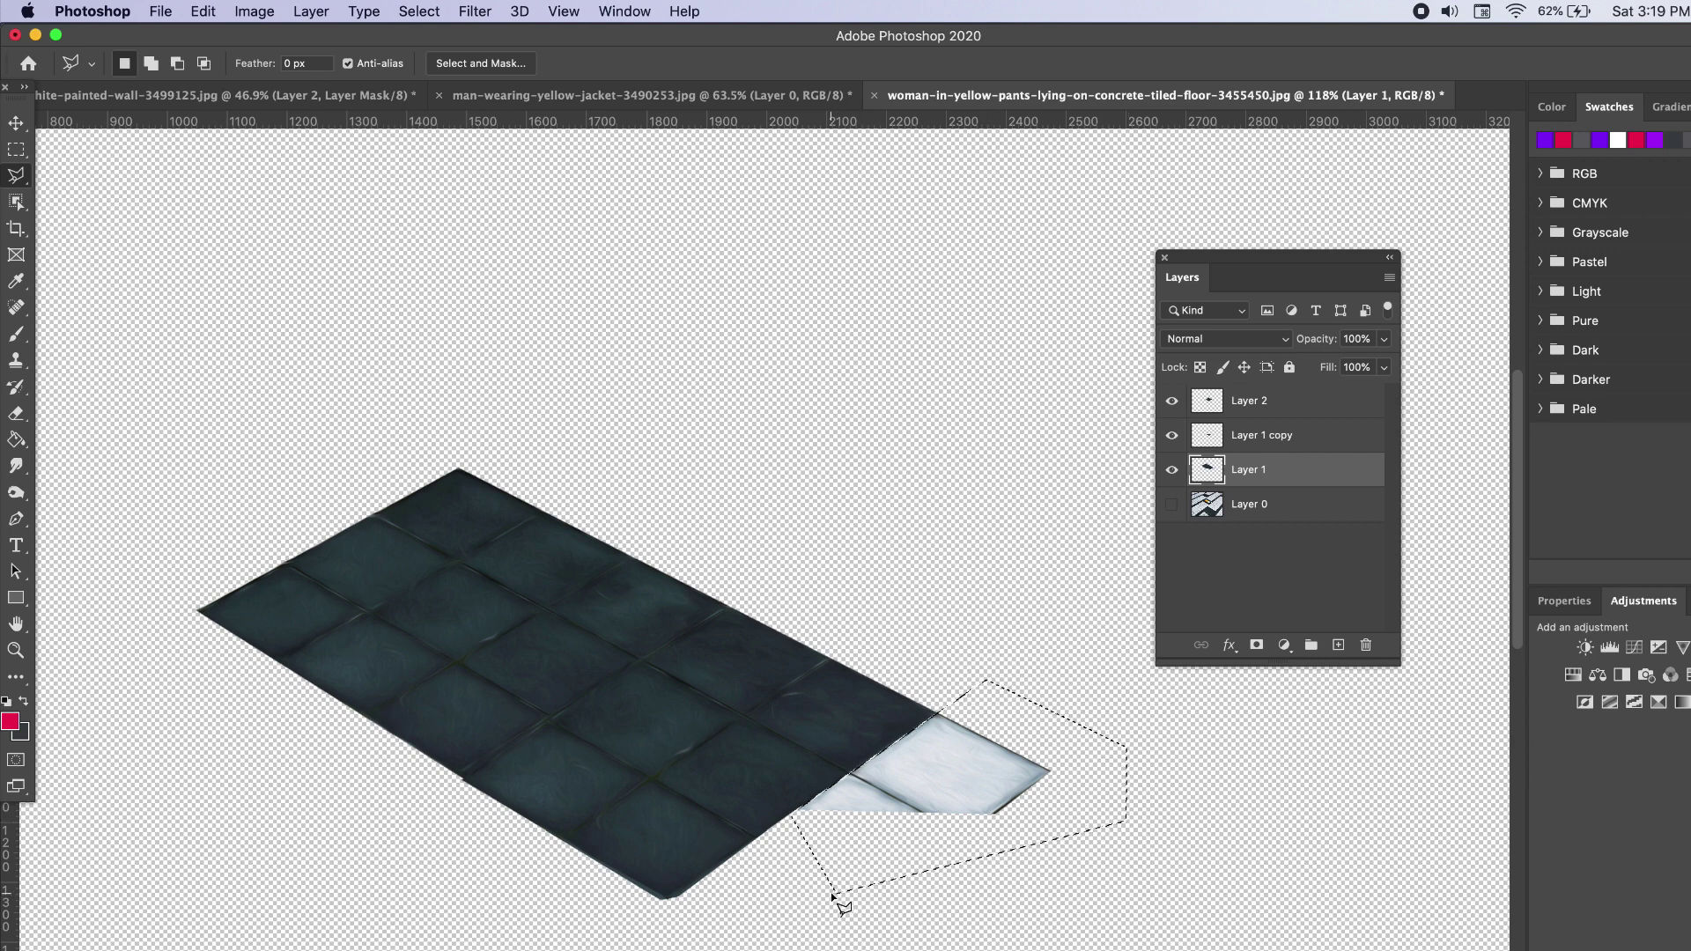
key(Delete)
click(16, 150)
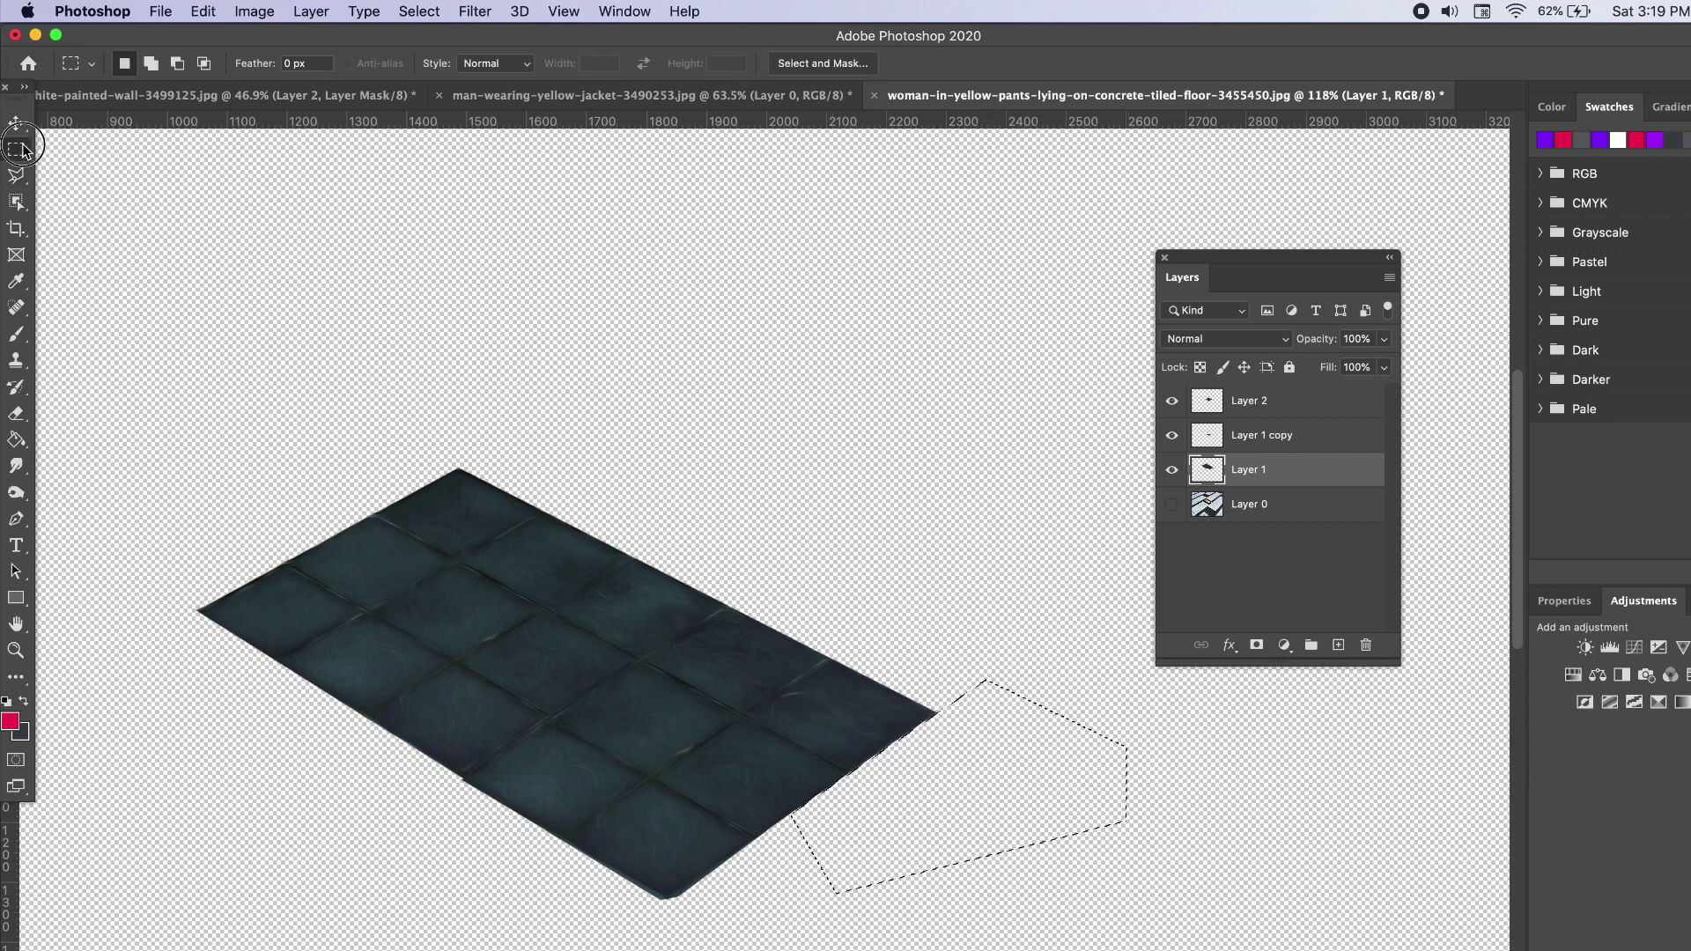
key(super+d)
click(20, 127)
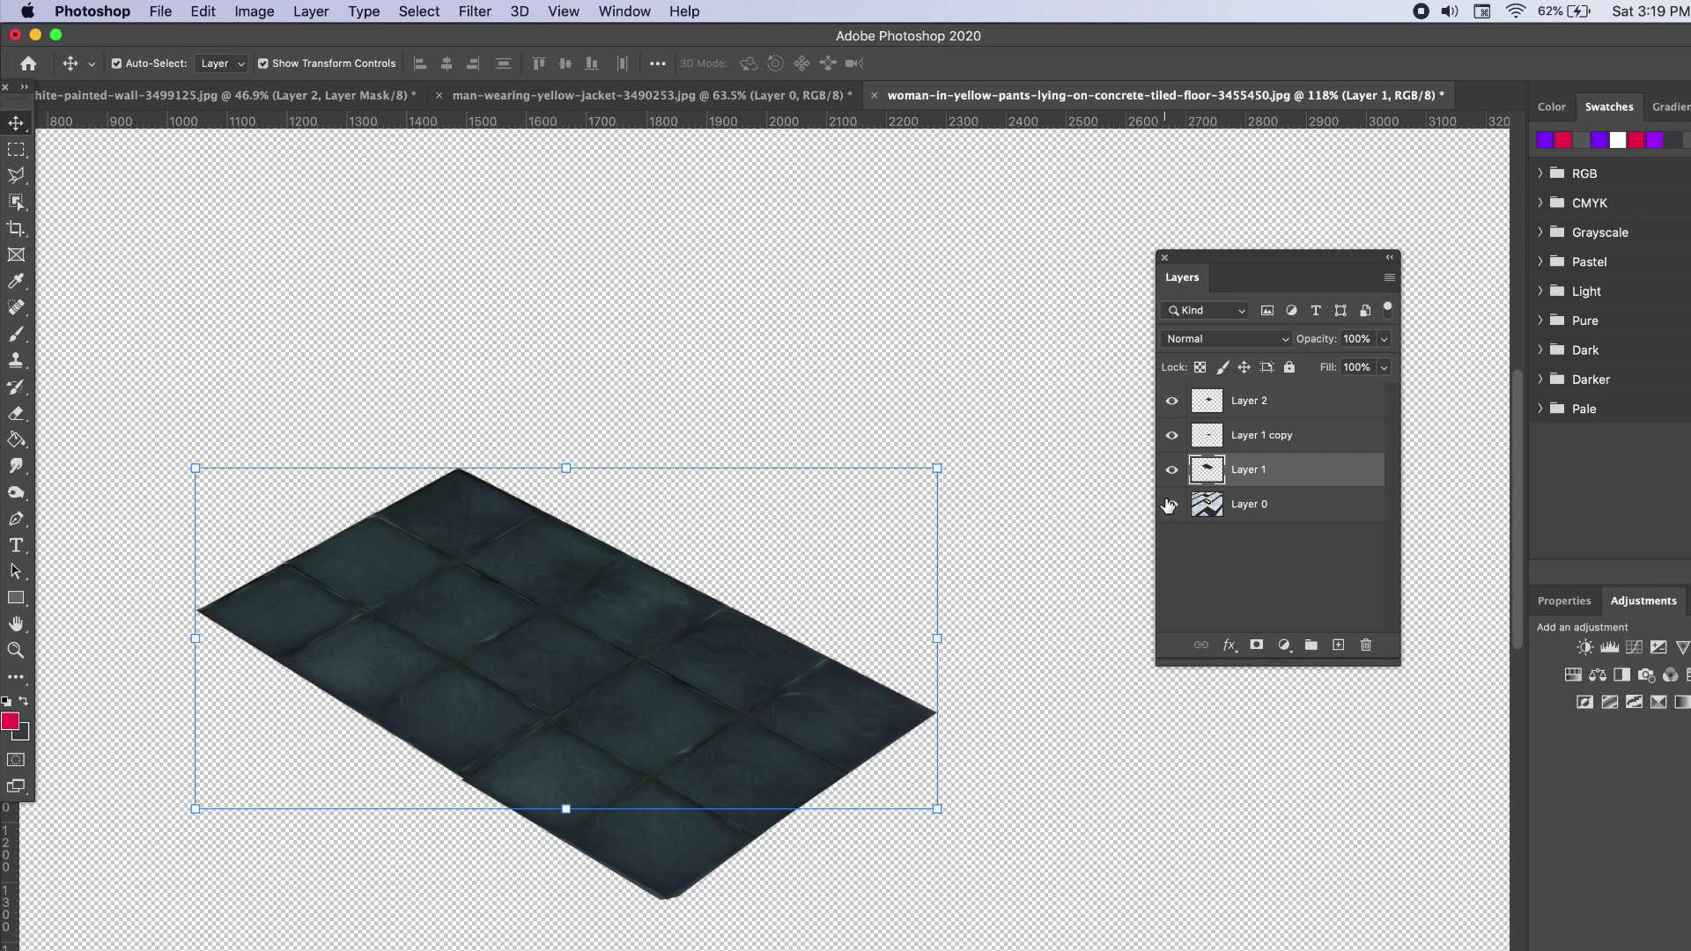
click(1171, 504)
Outline the white tile area around the pink remnant with the Polygonal Lasso, following the dark patch's edge.
click(828, 802)
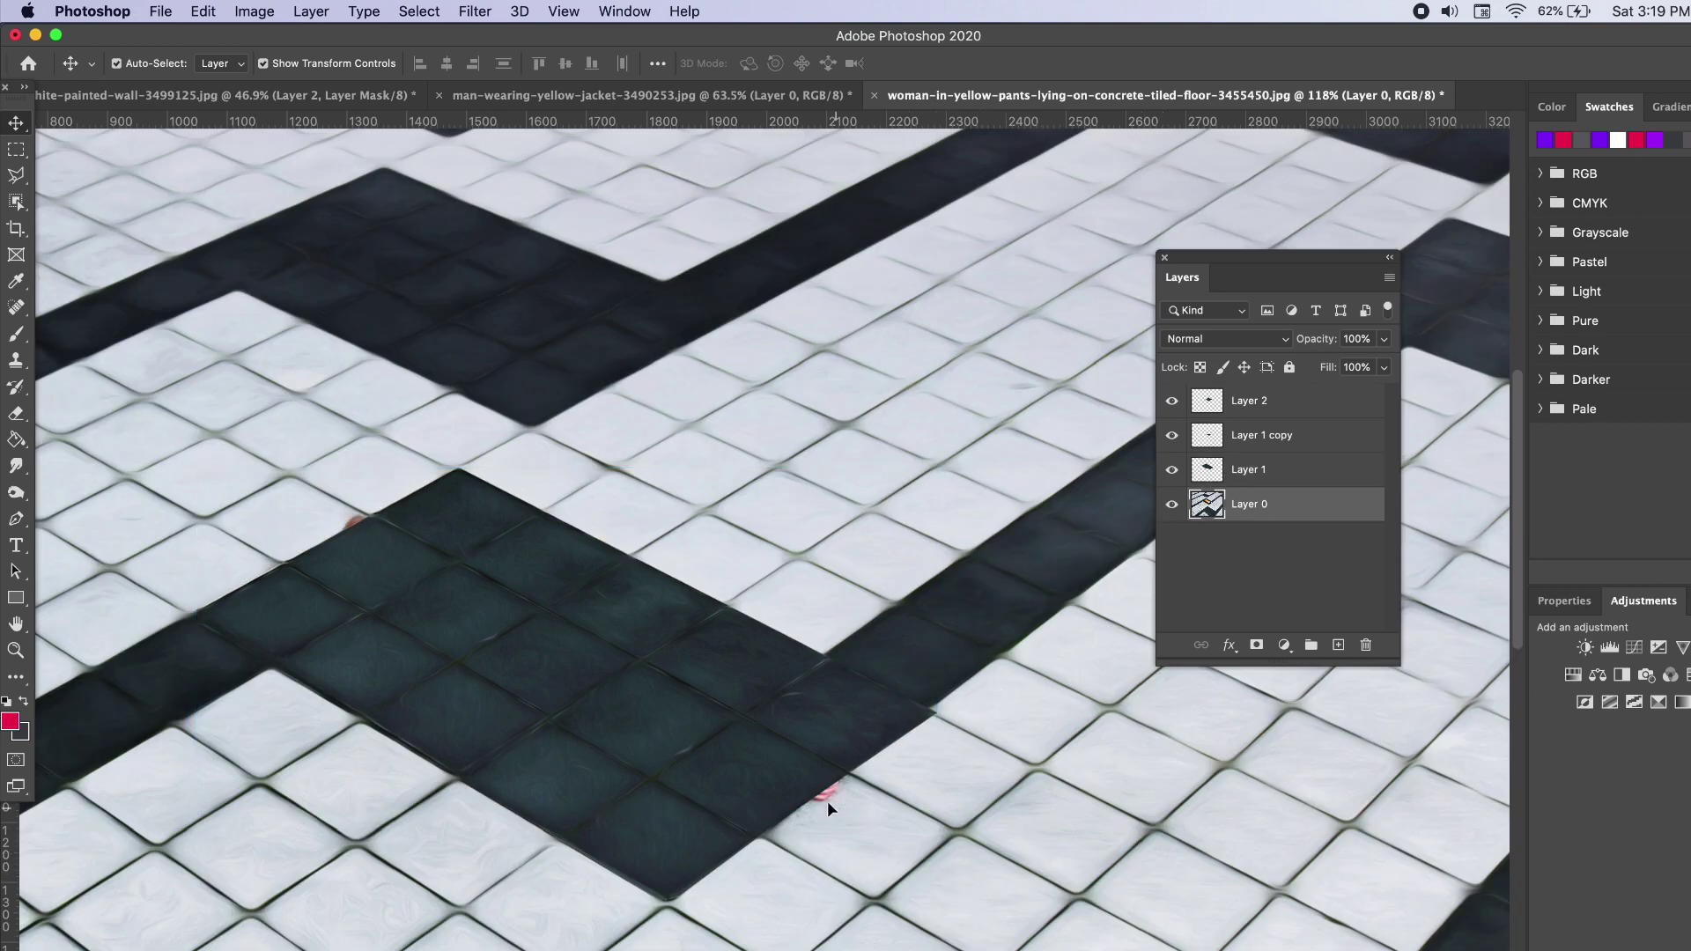
scroll(845, 858, up, 5)
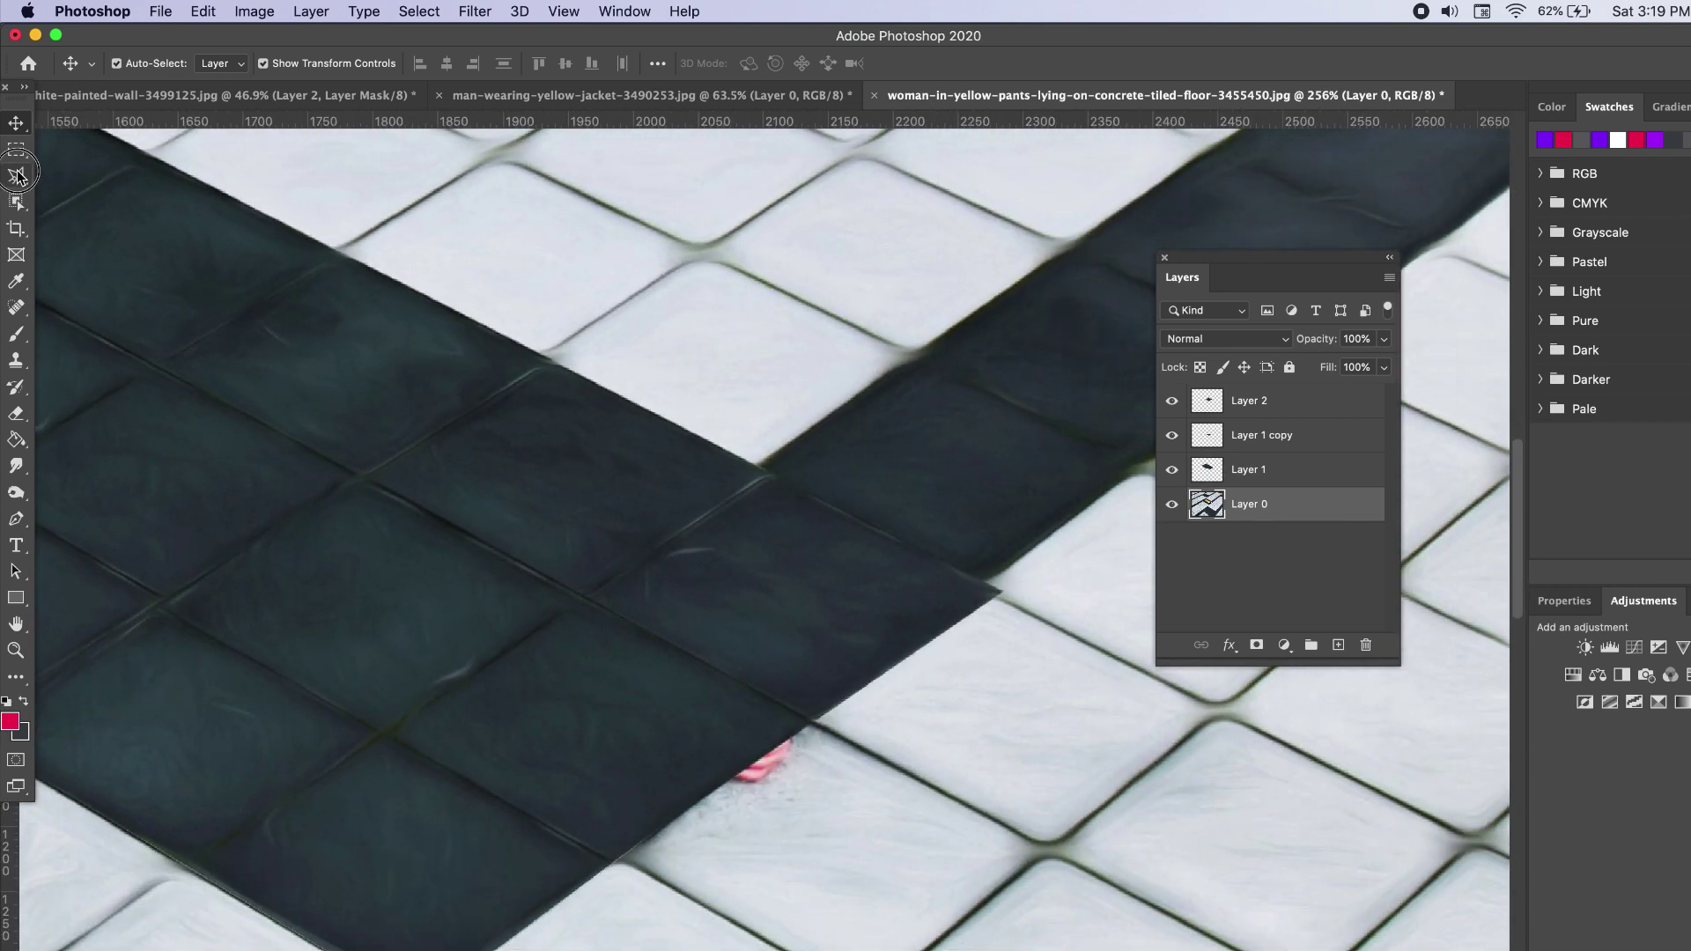
click(17, 176)
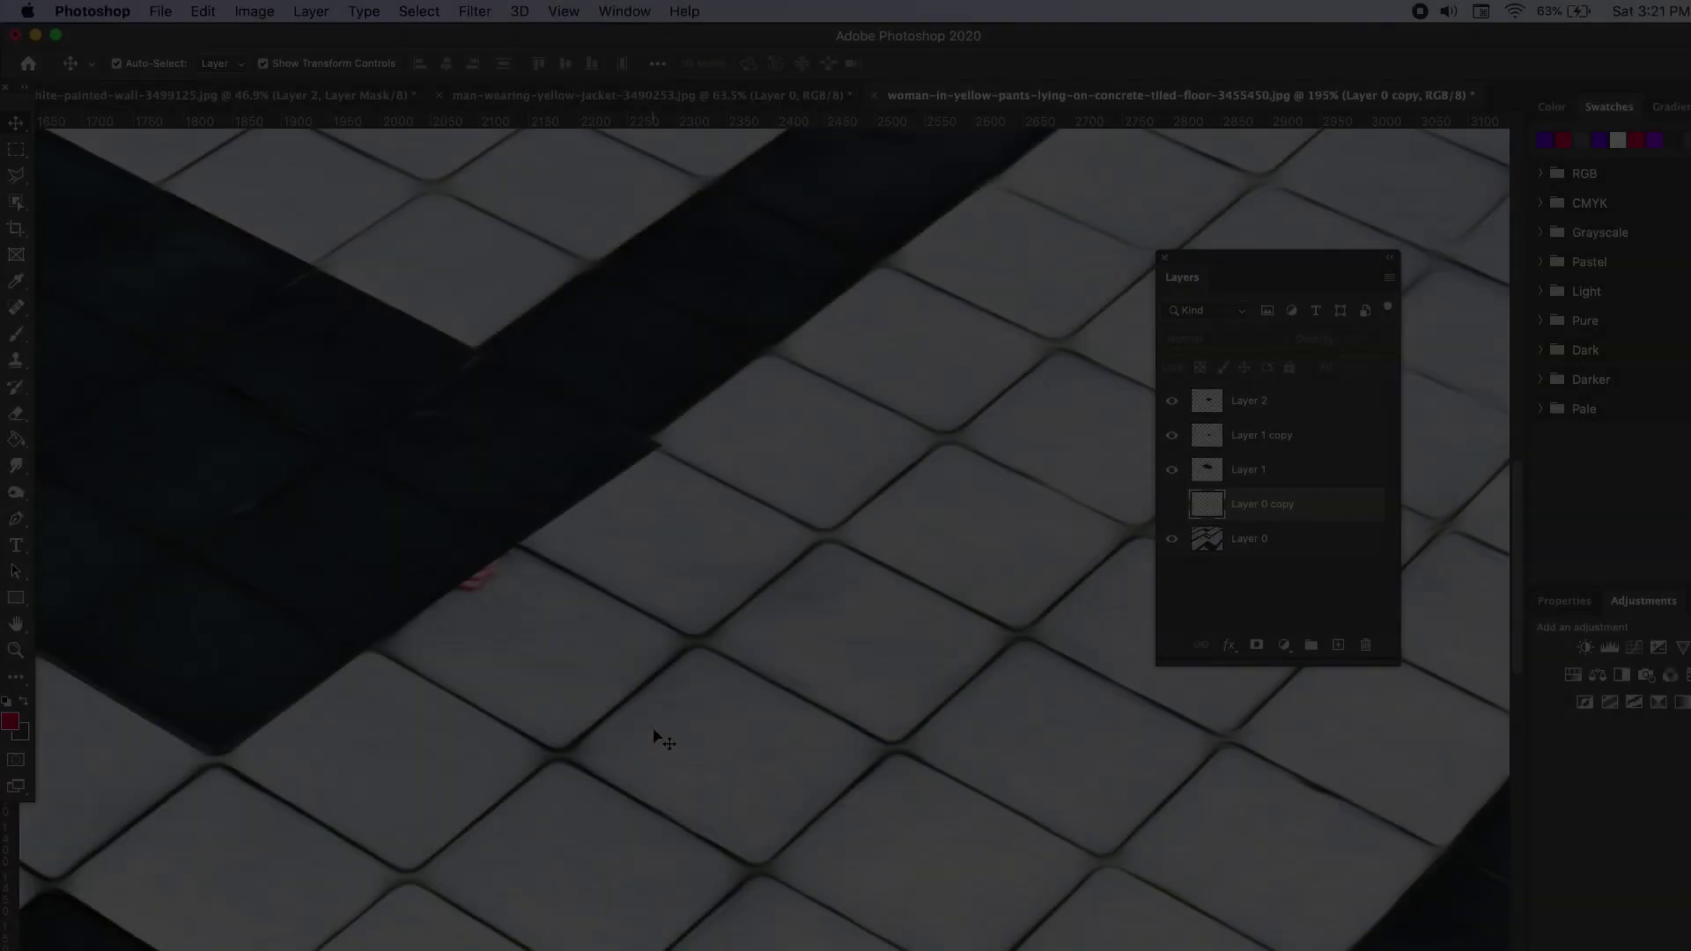
scroll(603, 685, up, 4)
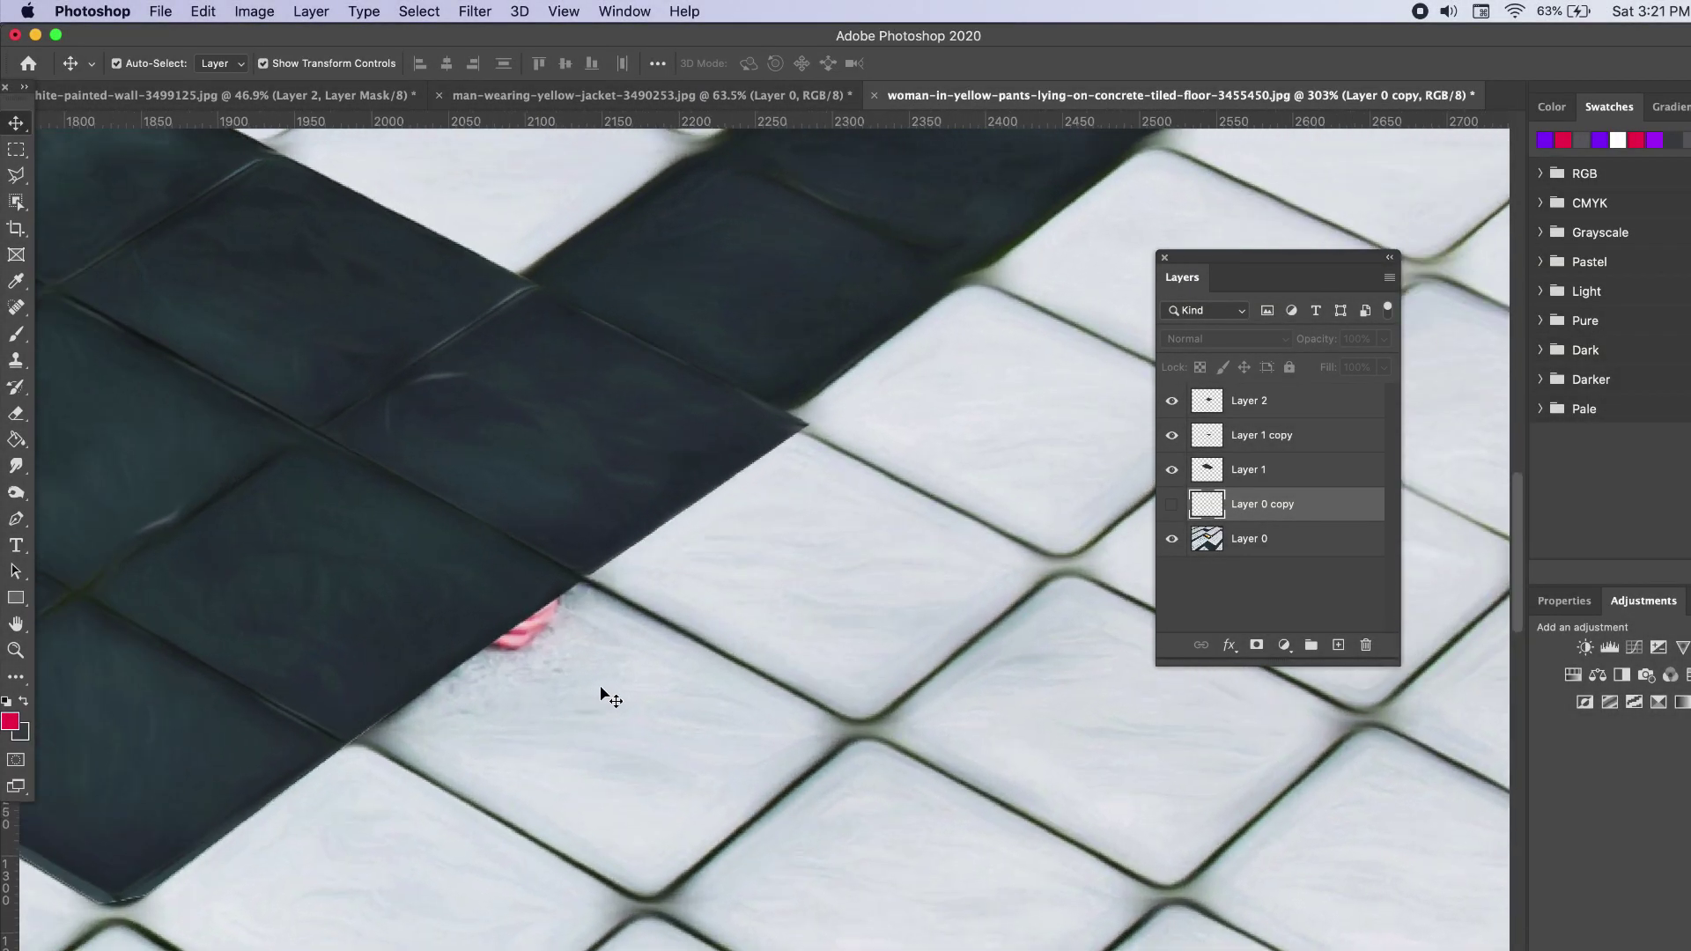
scroll(594, 681, left, 2)
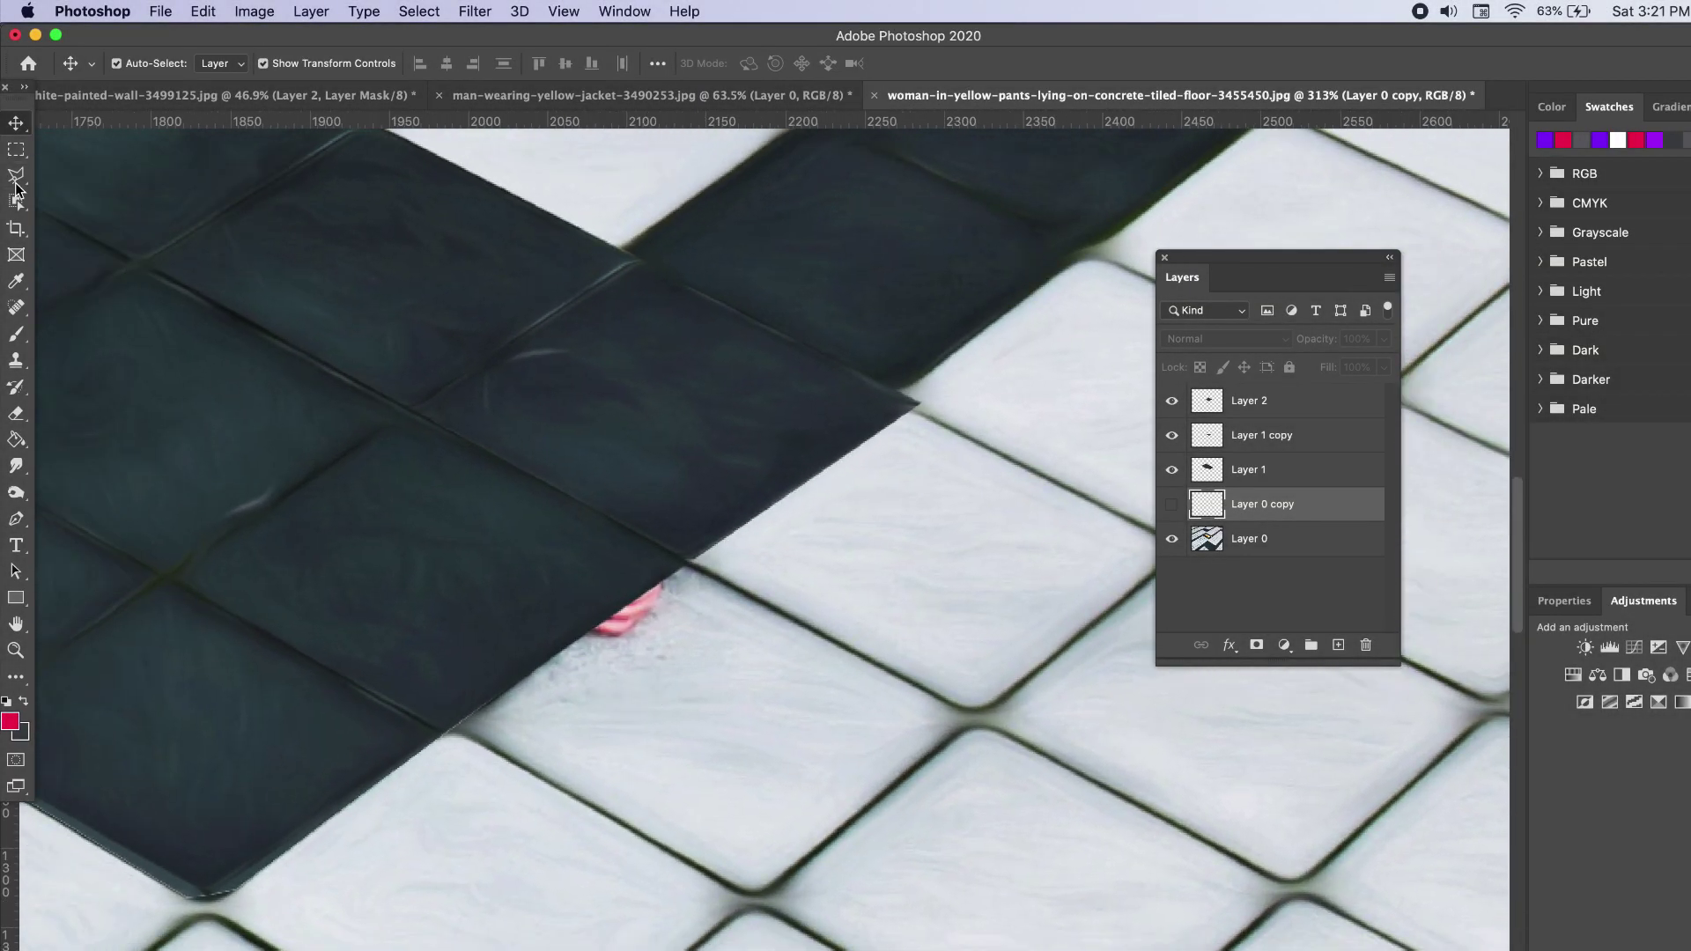
key(l)
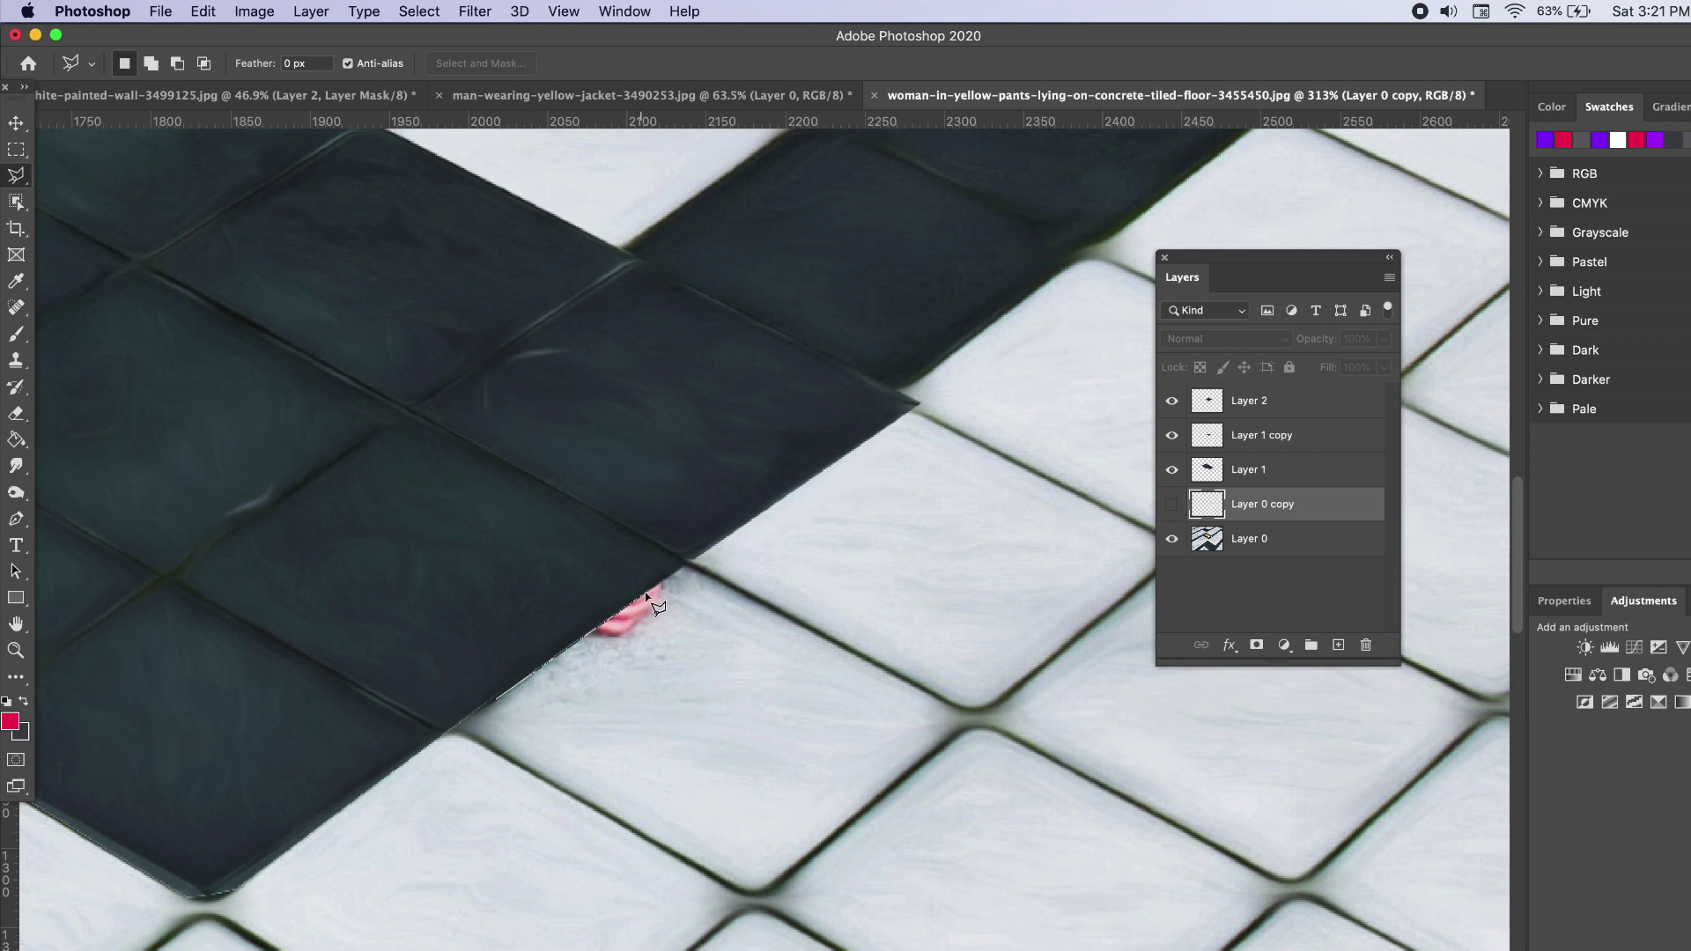
drag(648, 598, 685, 571)
click(881, 676)
click(809, 835)
click(677, 847)
click(499, 726)
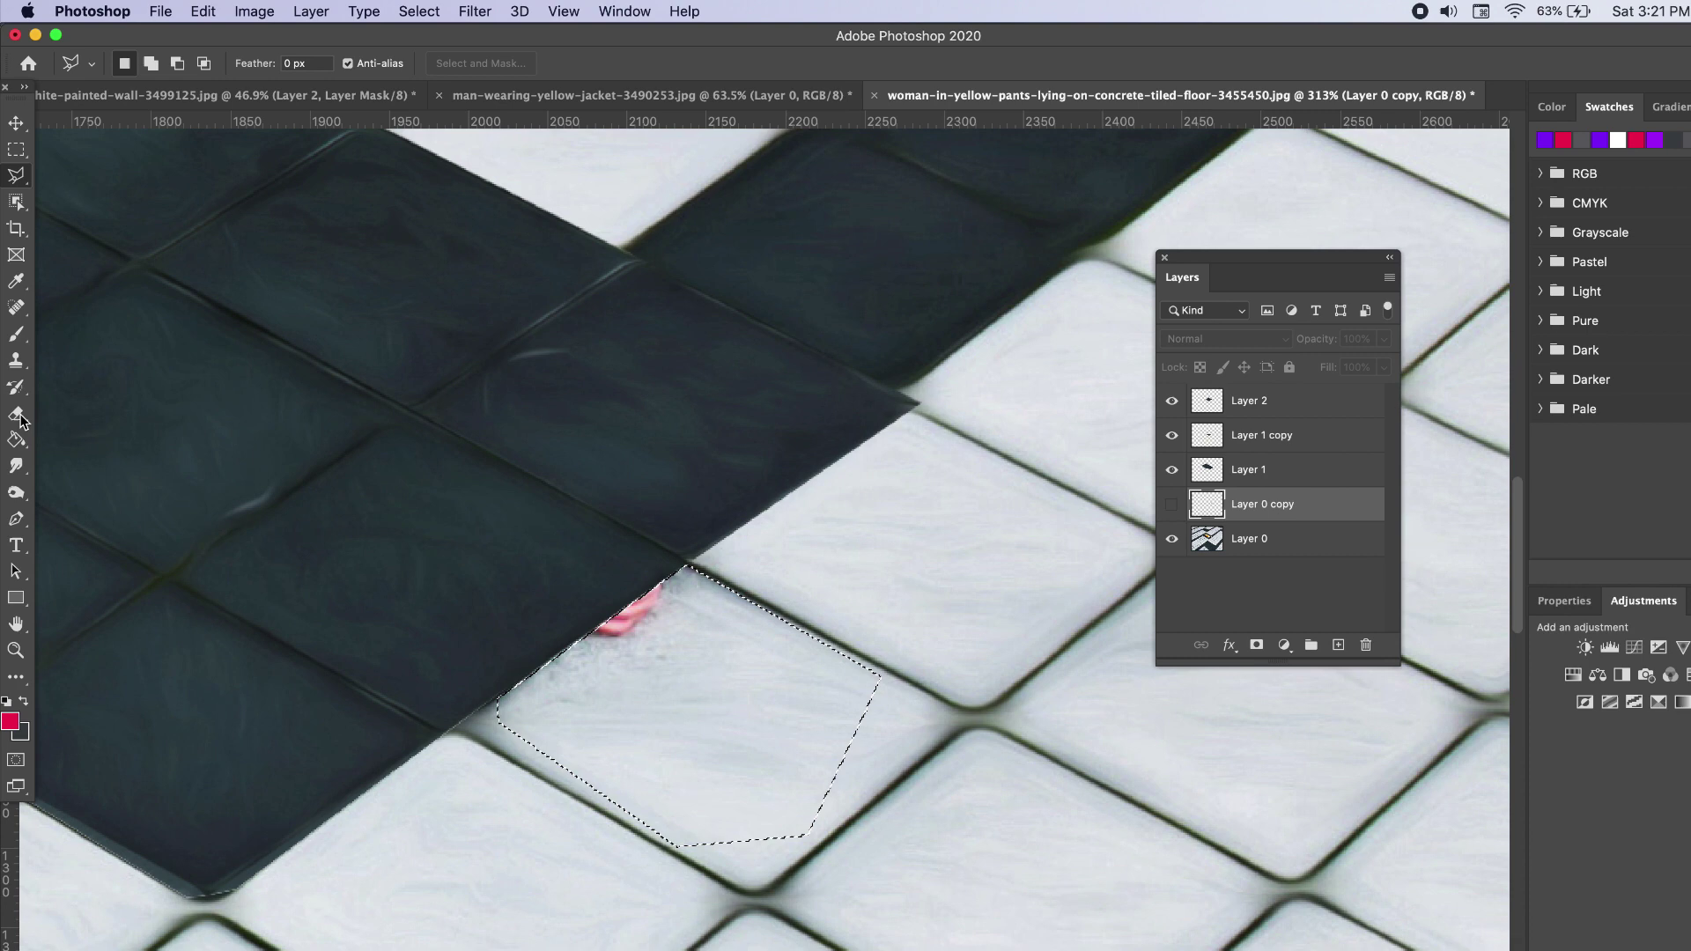
Set up the Clone Stamp tool on Layer 0 with a soft 47 px brush.
click(16, 360)
click(1269, 539)
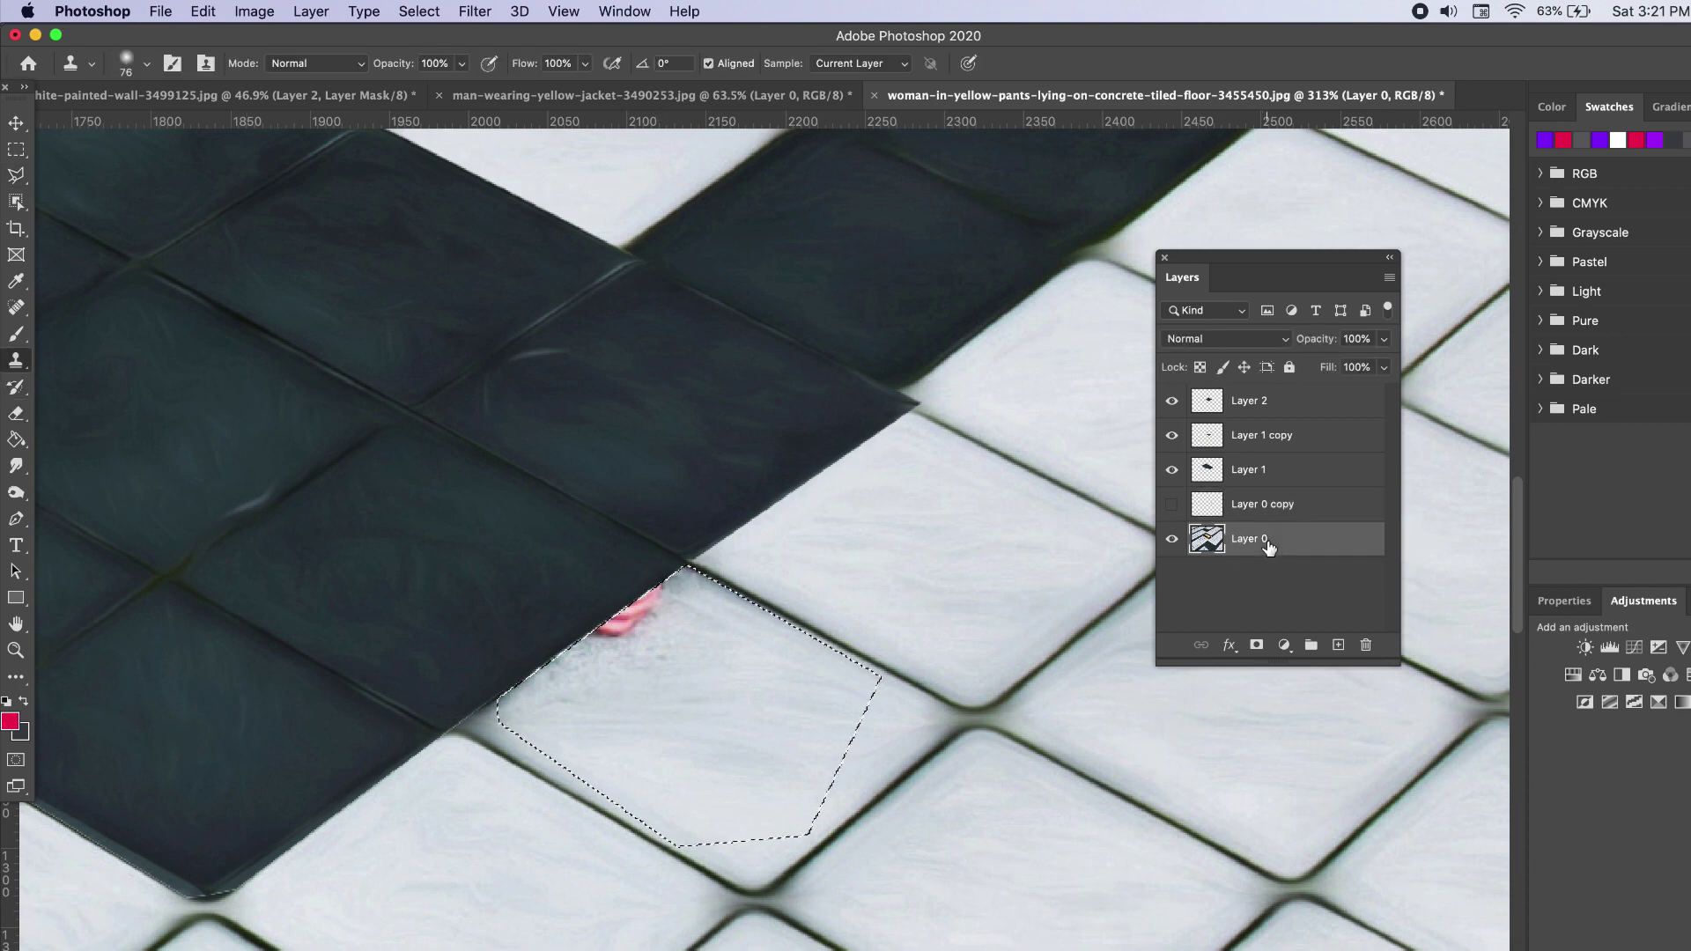
click(1172, 539)
click(1172, 539)
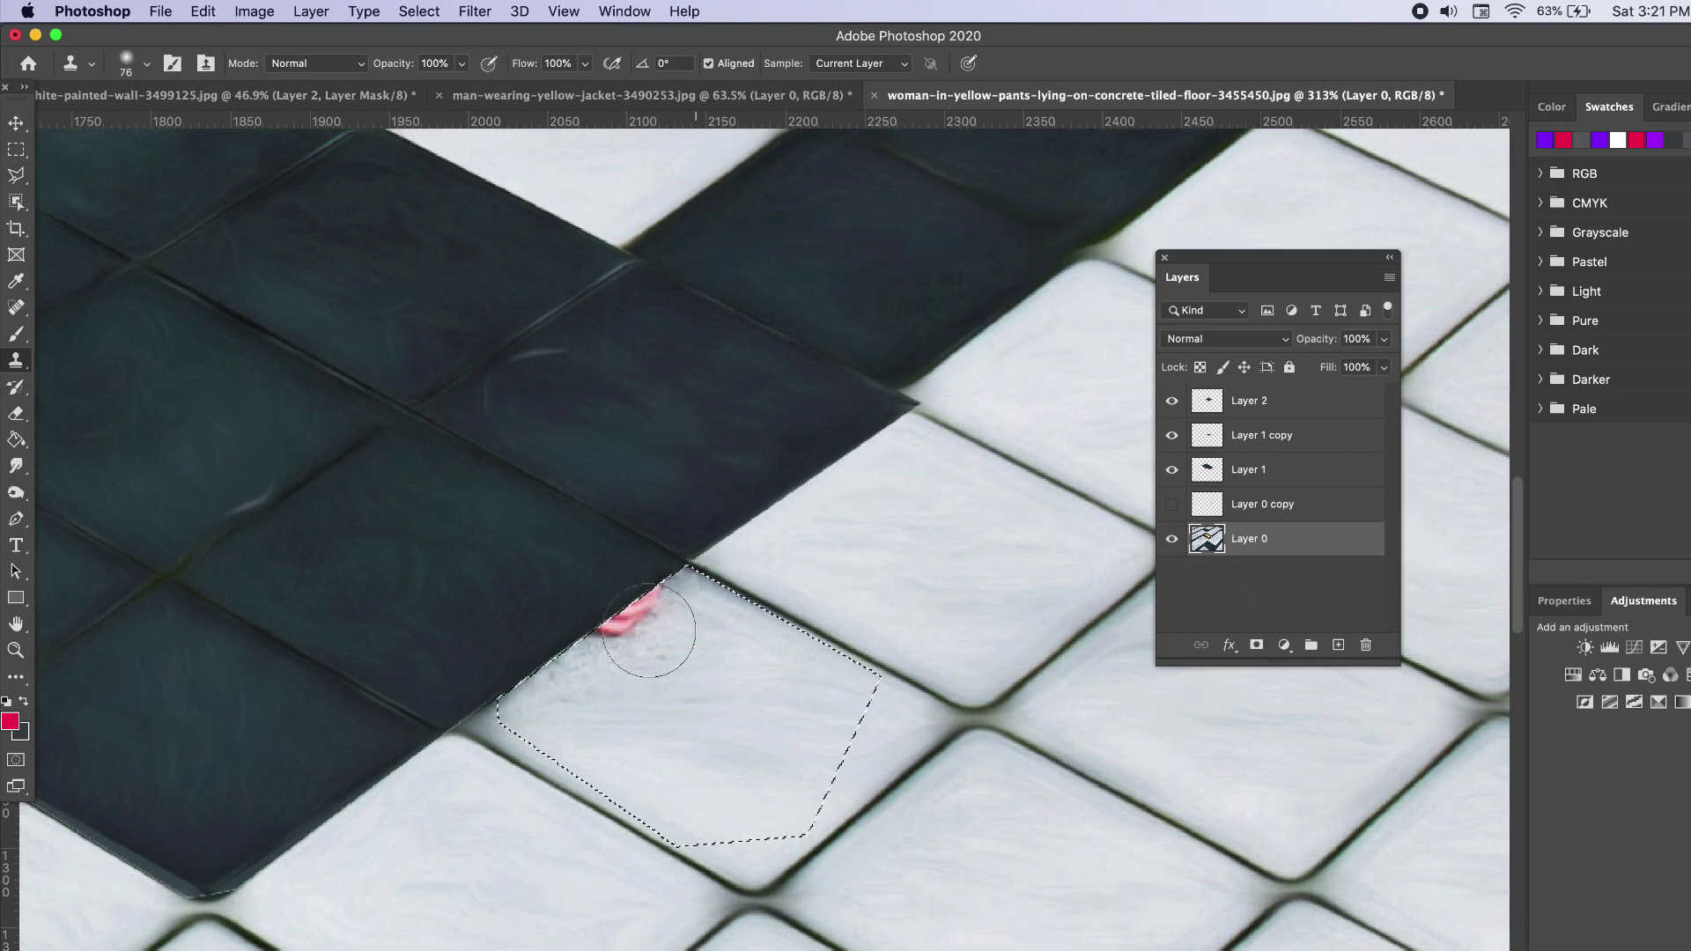
click(147, 66)
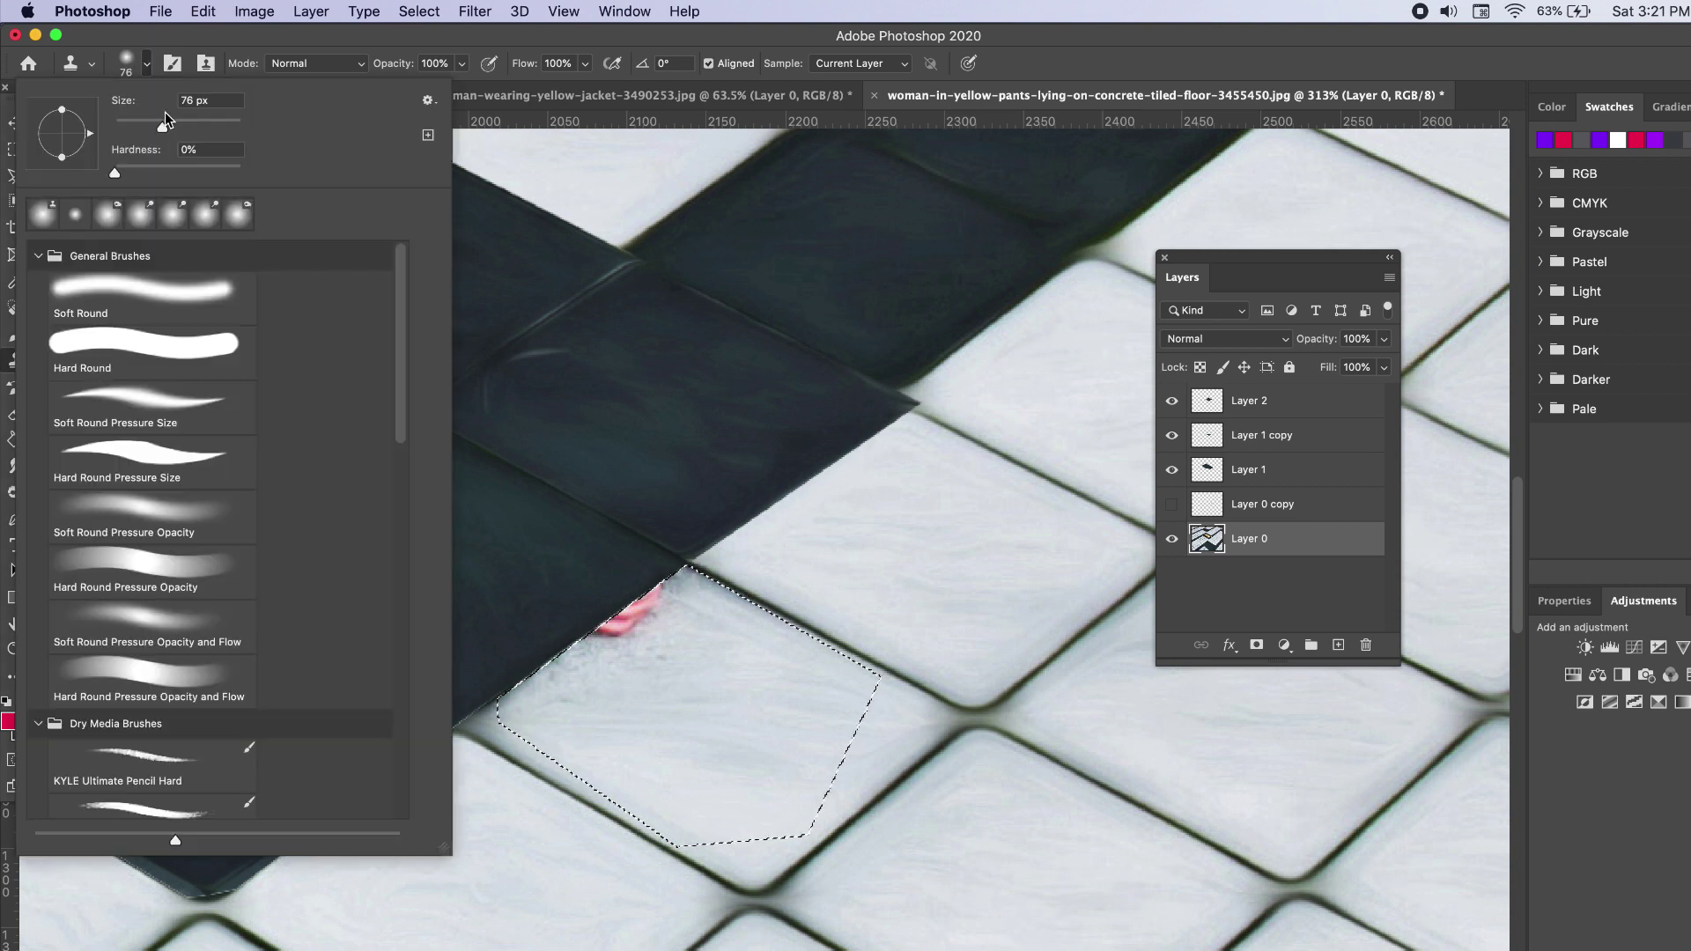
drag(162, 125, 143, 125)
Clone clean white tile texture over the pink remnant and grey smudges inside the selection, and clear the selection.
alt+click(719, 716)
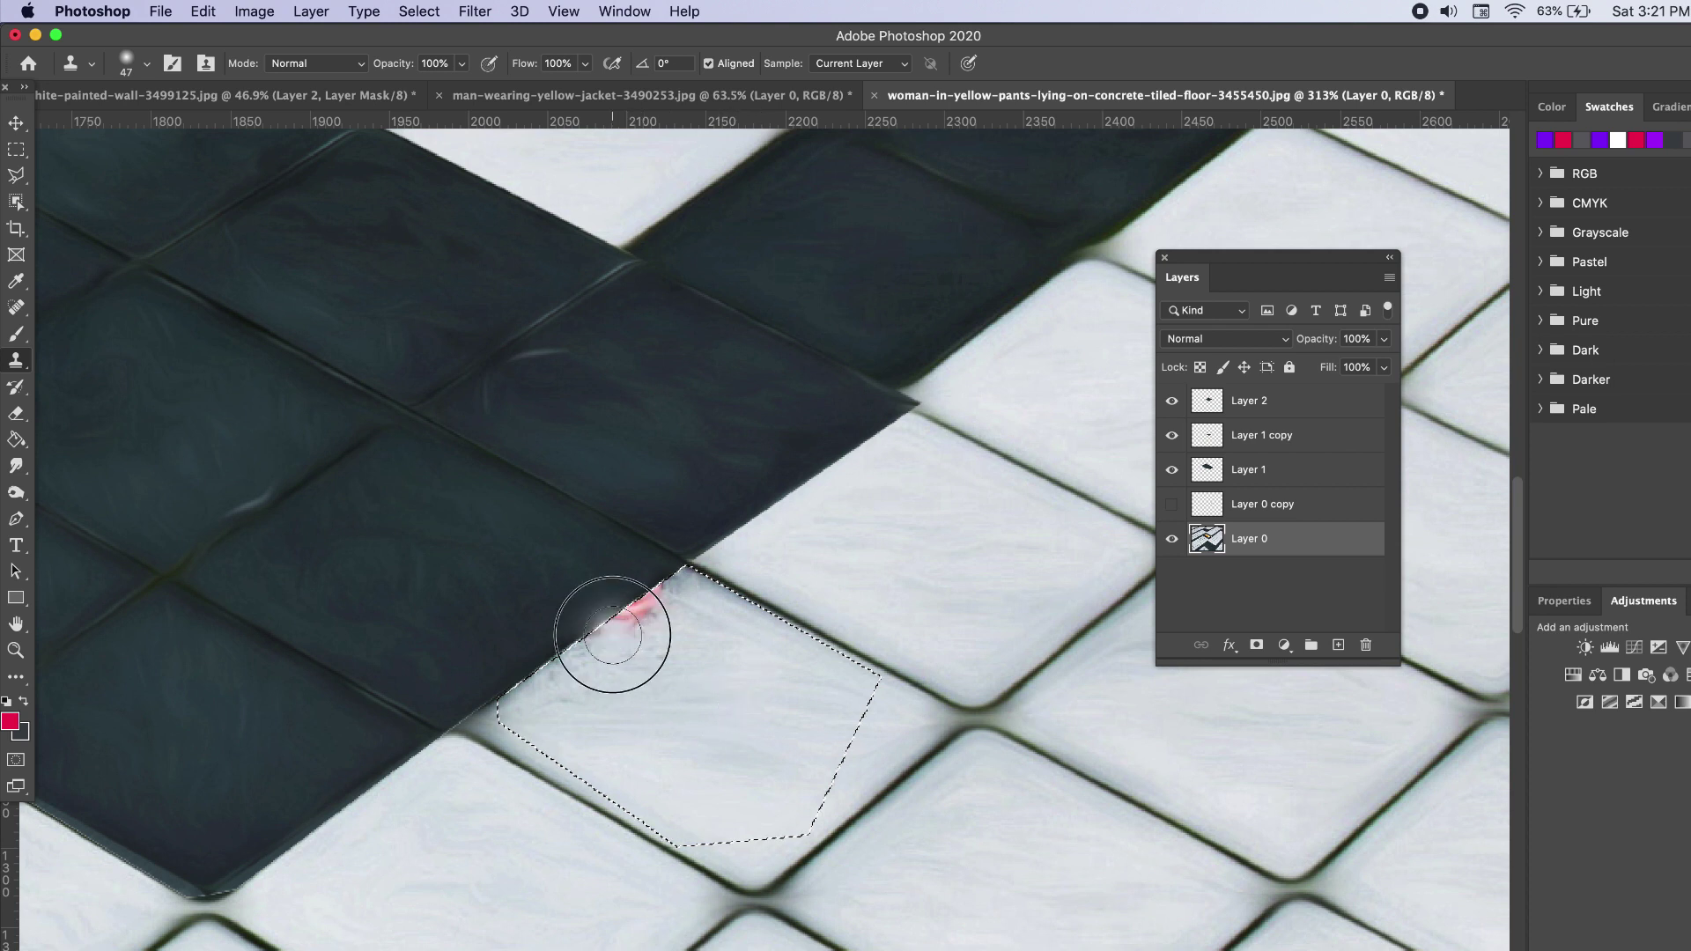
drag(605, 642, 650, 596)
alt+click(685, 722)
mouse_move(586, 678)
mouse_down()
mouse_move(579, 664)
mouse_move(735, 640)
mouse_up()
alt+click(711, 714)
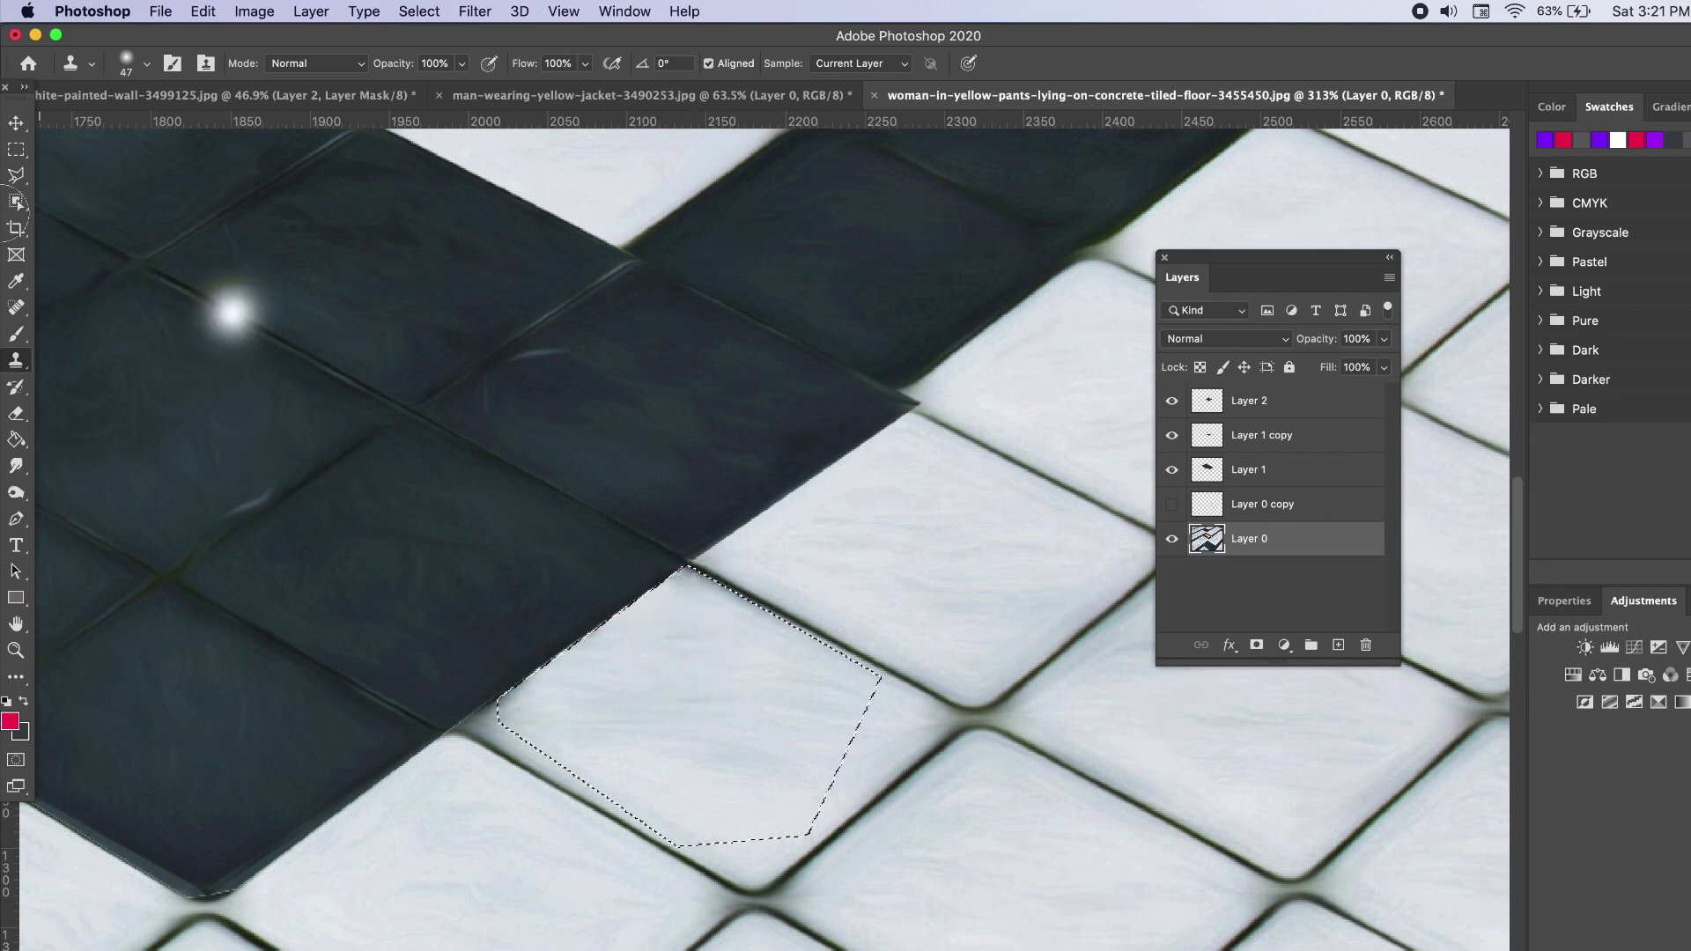
click(16, 150)
key(ctrl+d)
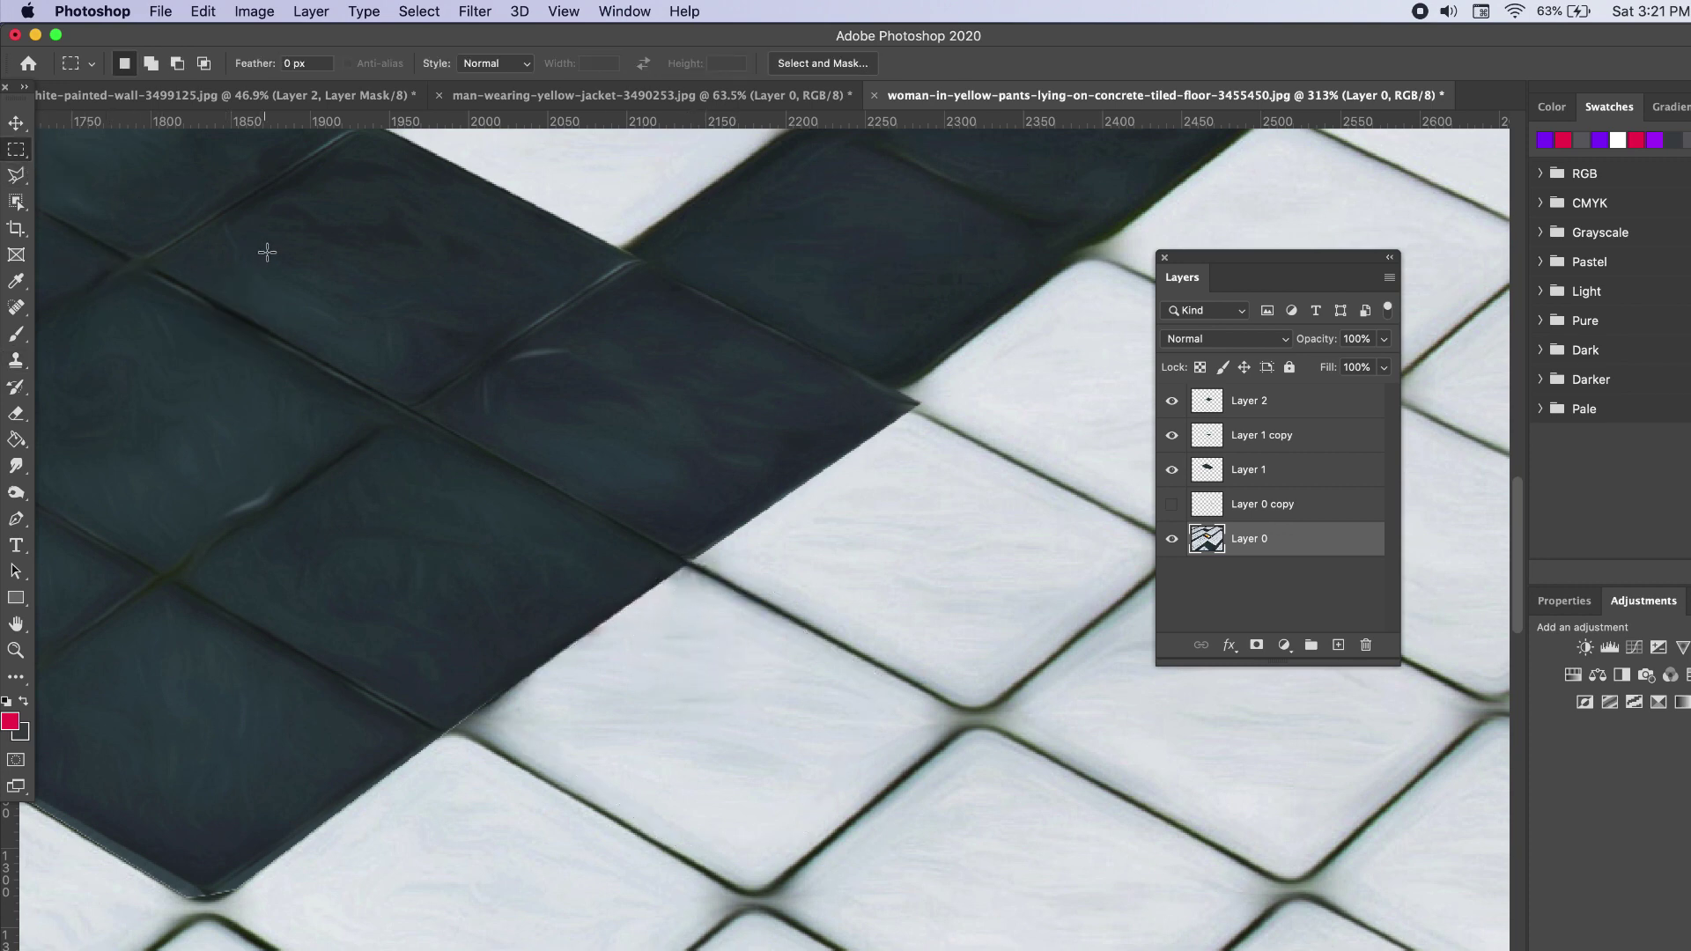
Narrow Layer 1's dark tile patch slightly so its corner meets the adjoining dark stripe, and apply the transform.
alt+scroll(740, 737, down, 5)
scroll(743, 738, up, 4)
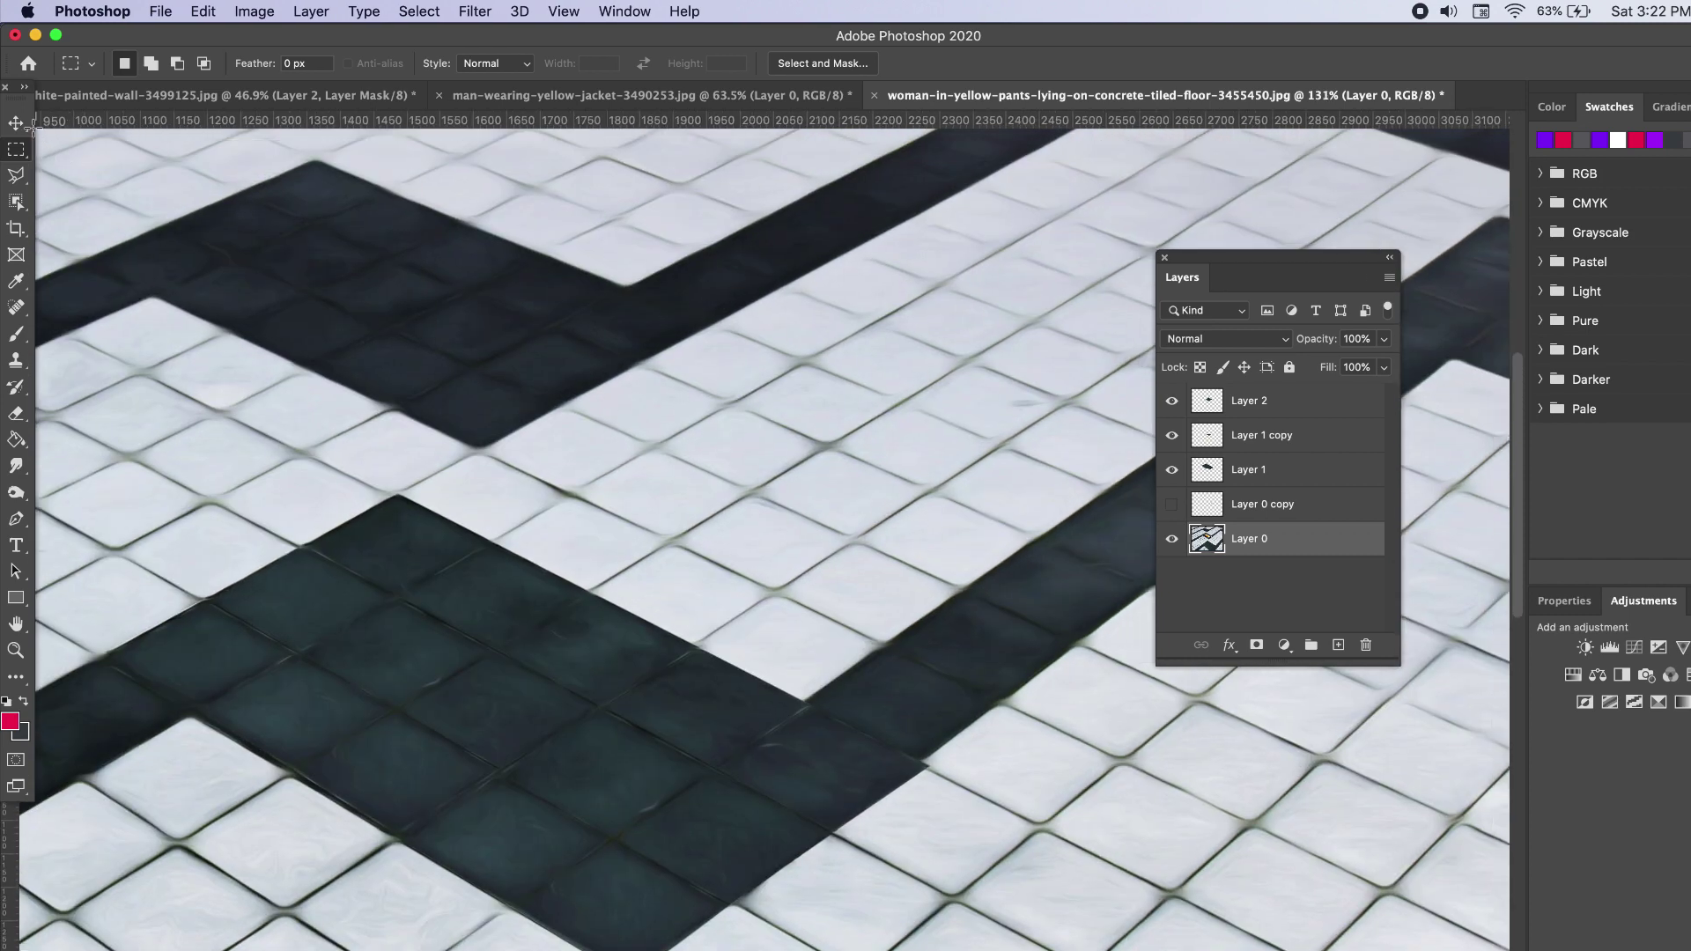
alt+scroll(1005, 758, up, 3)
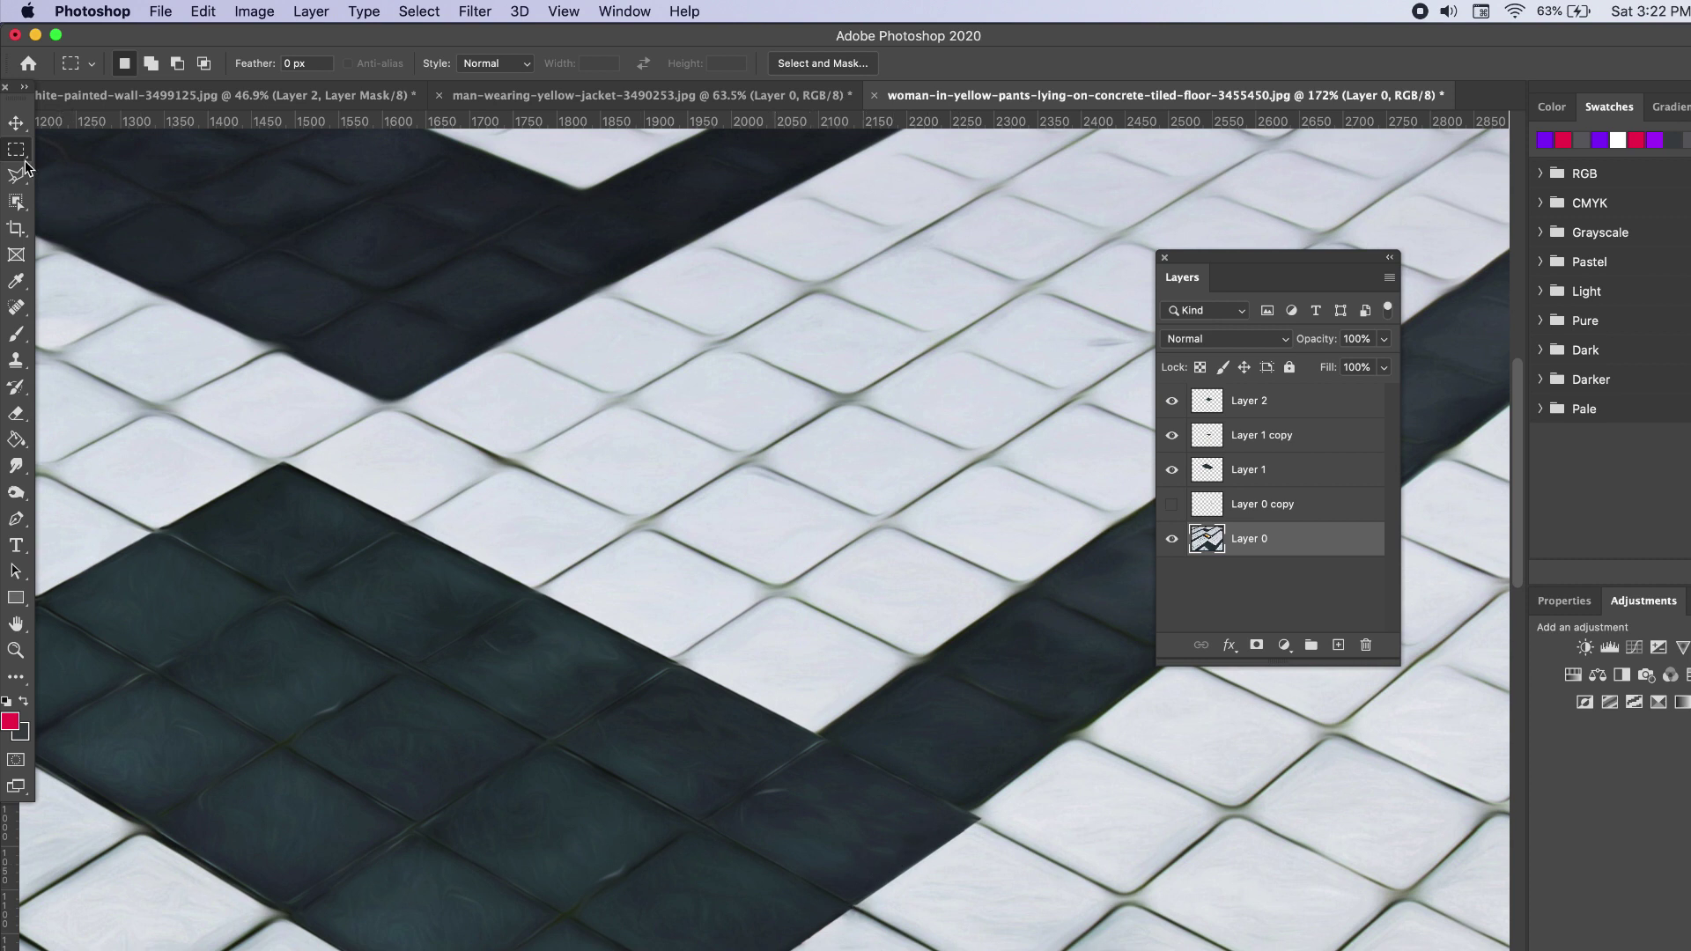
click(16, 123)
click(951, 851)
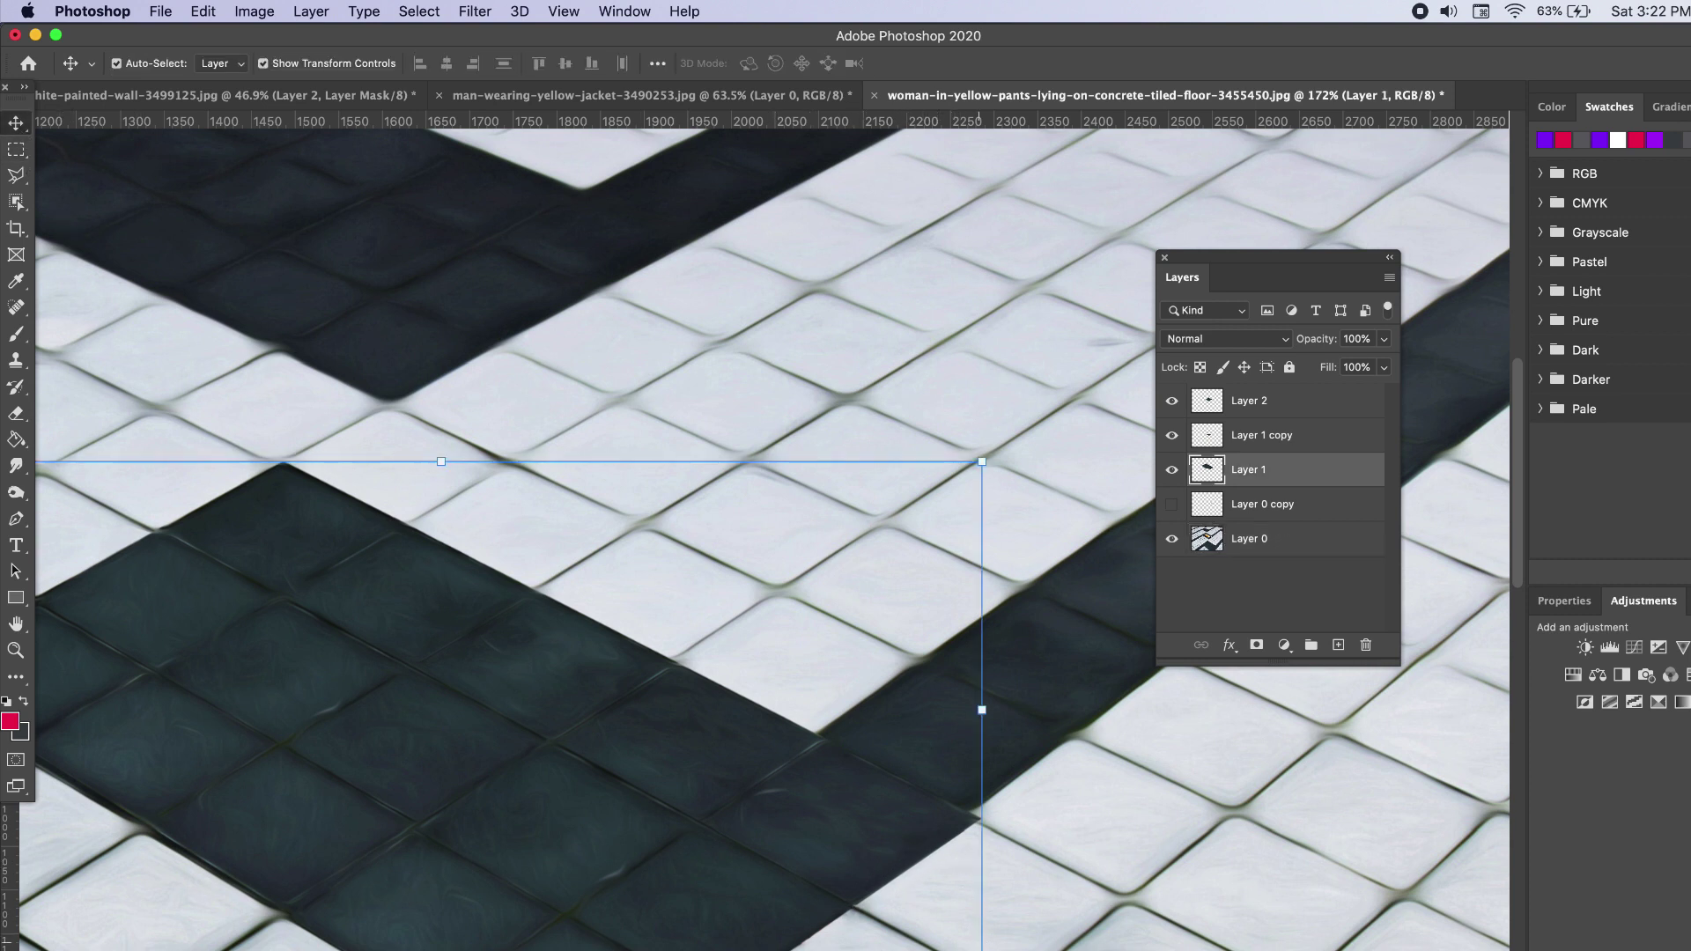
drag(982, 949, 974, 947)
key(Return)
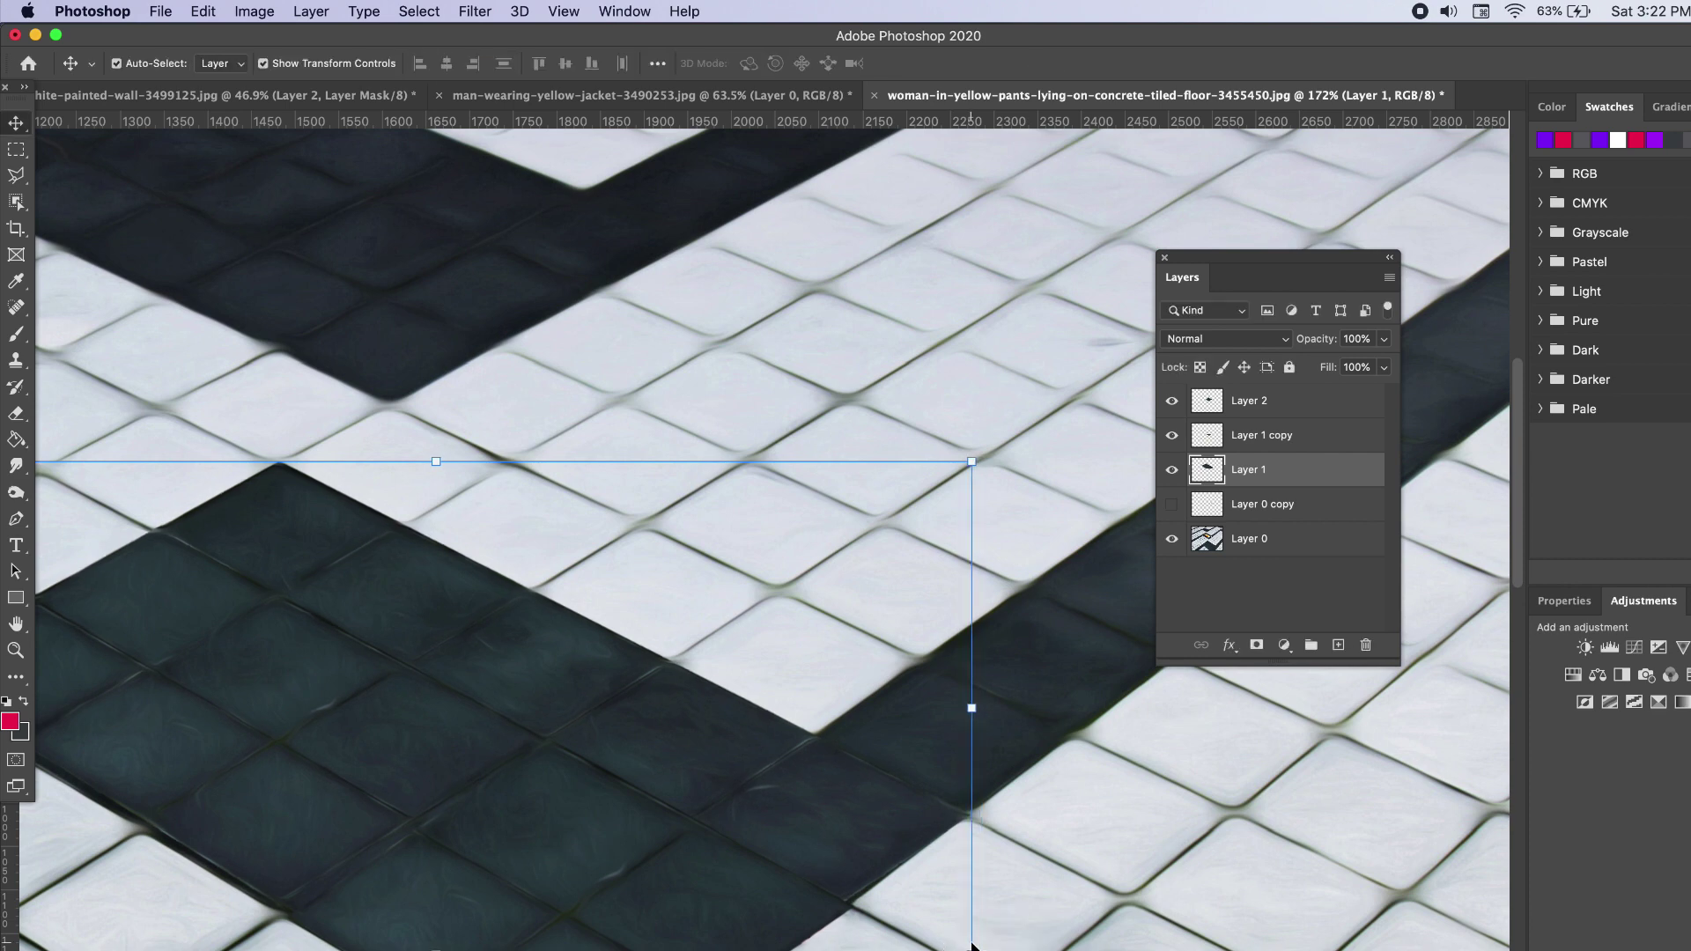
click(1022, 877)
Hide Layer 1, Layer 1 copy and Layer 2 to examine the original photo of the woman on the tiles.
scroll(880, 838, down, 2)
click(1171, 470)
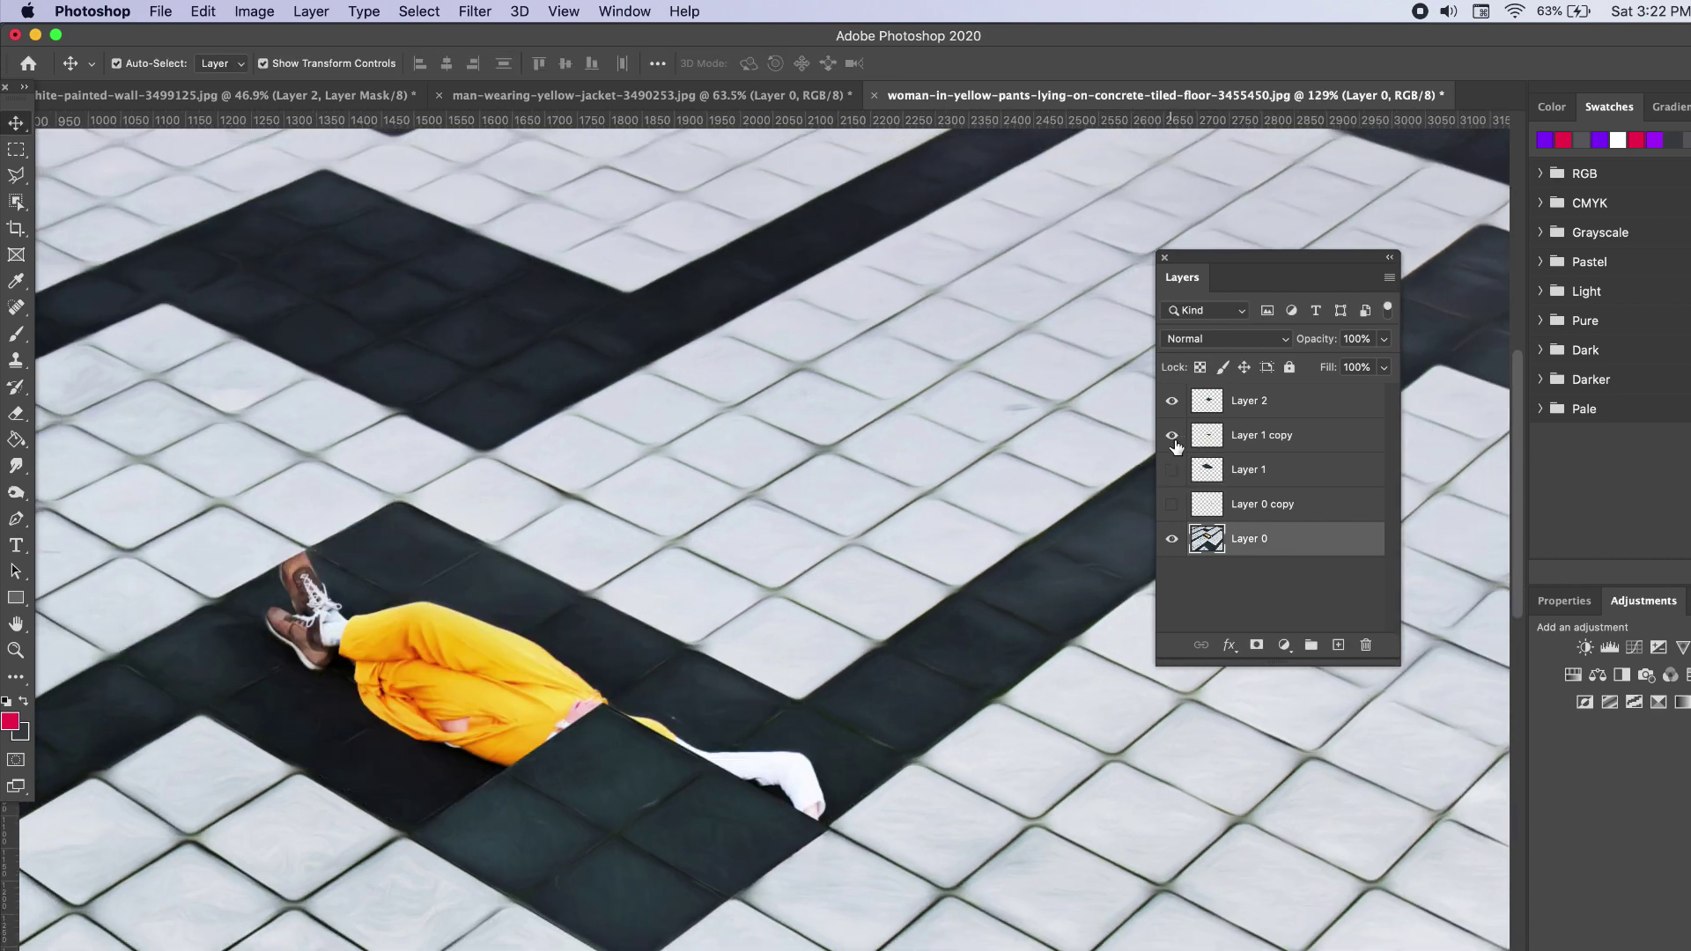
click(1172, 435)
click(1173, 401)
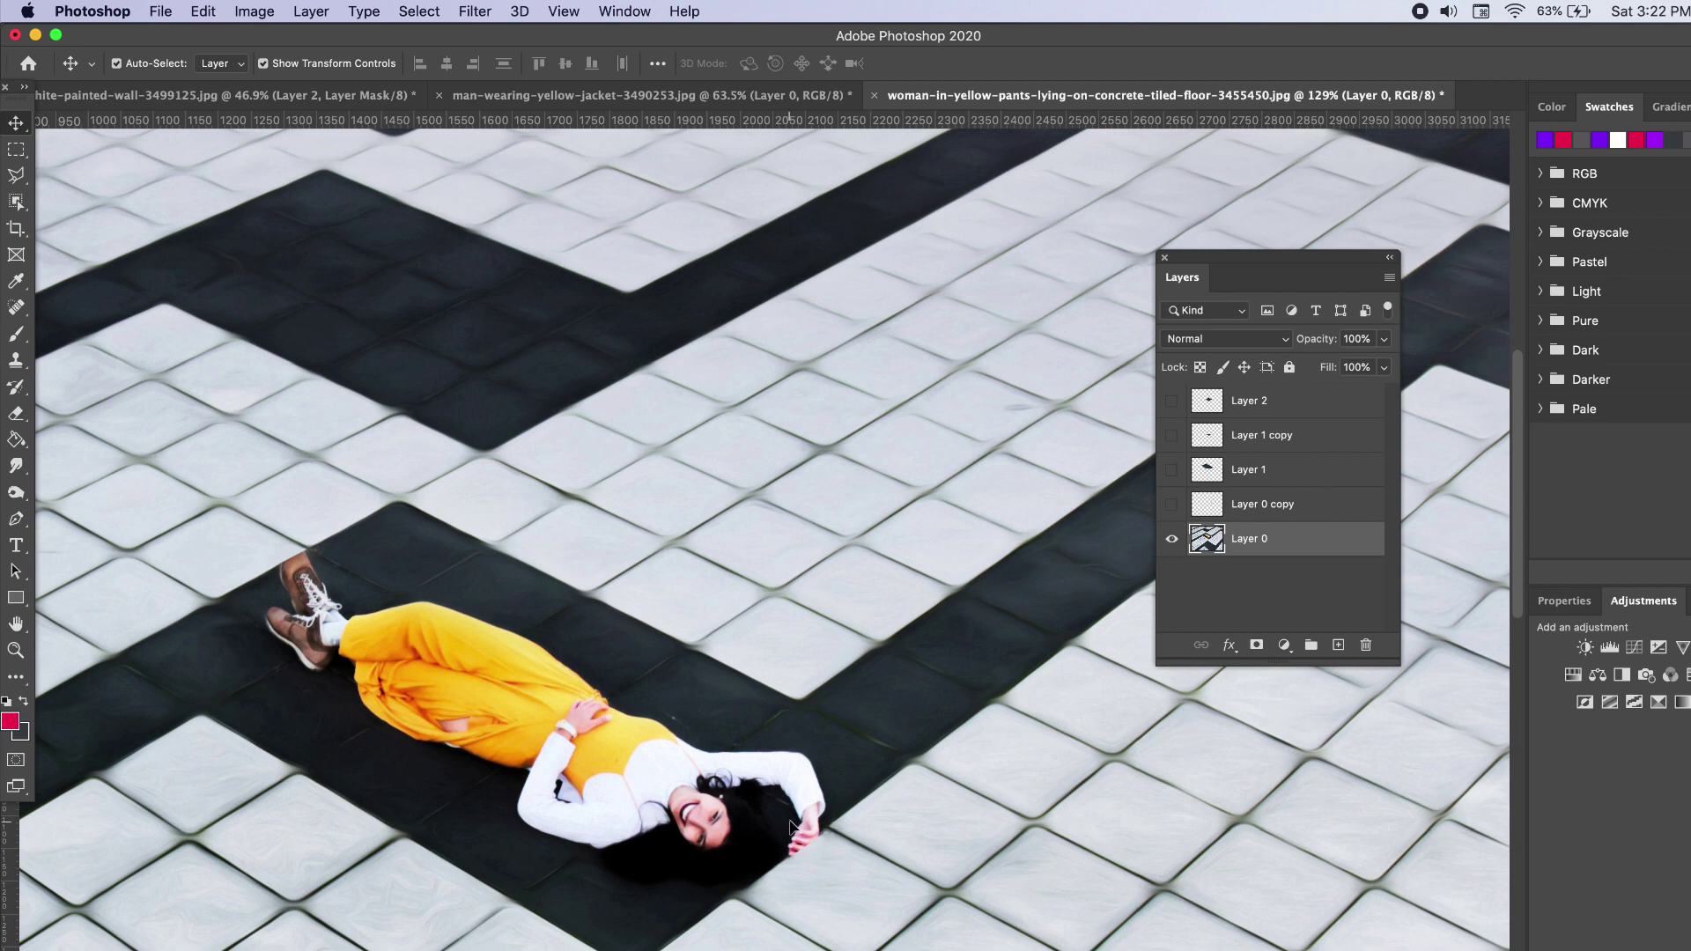
scroll(790, 826, down, 3)
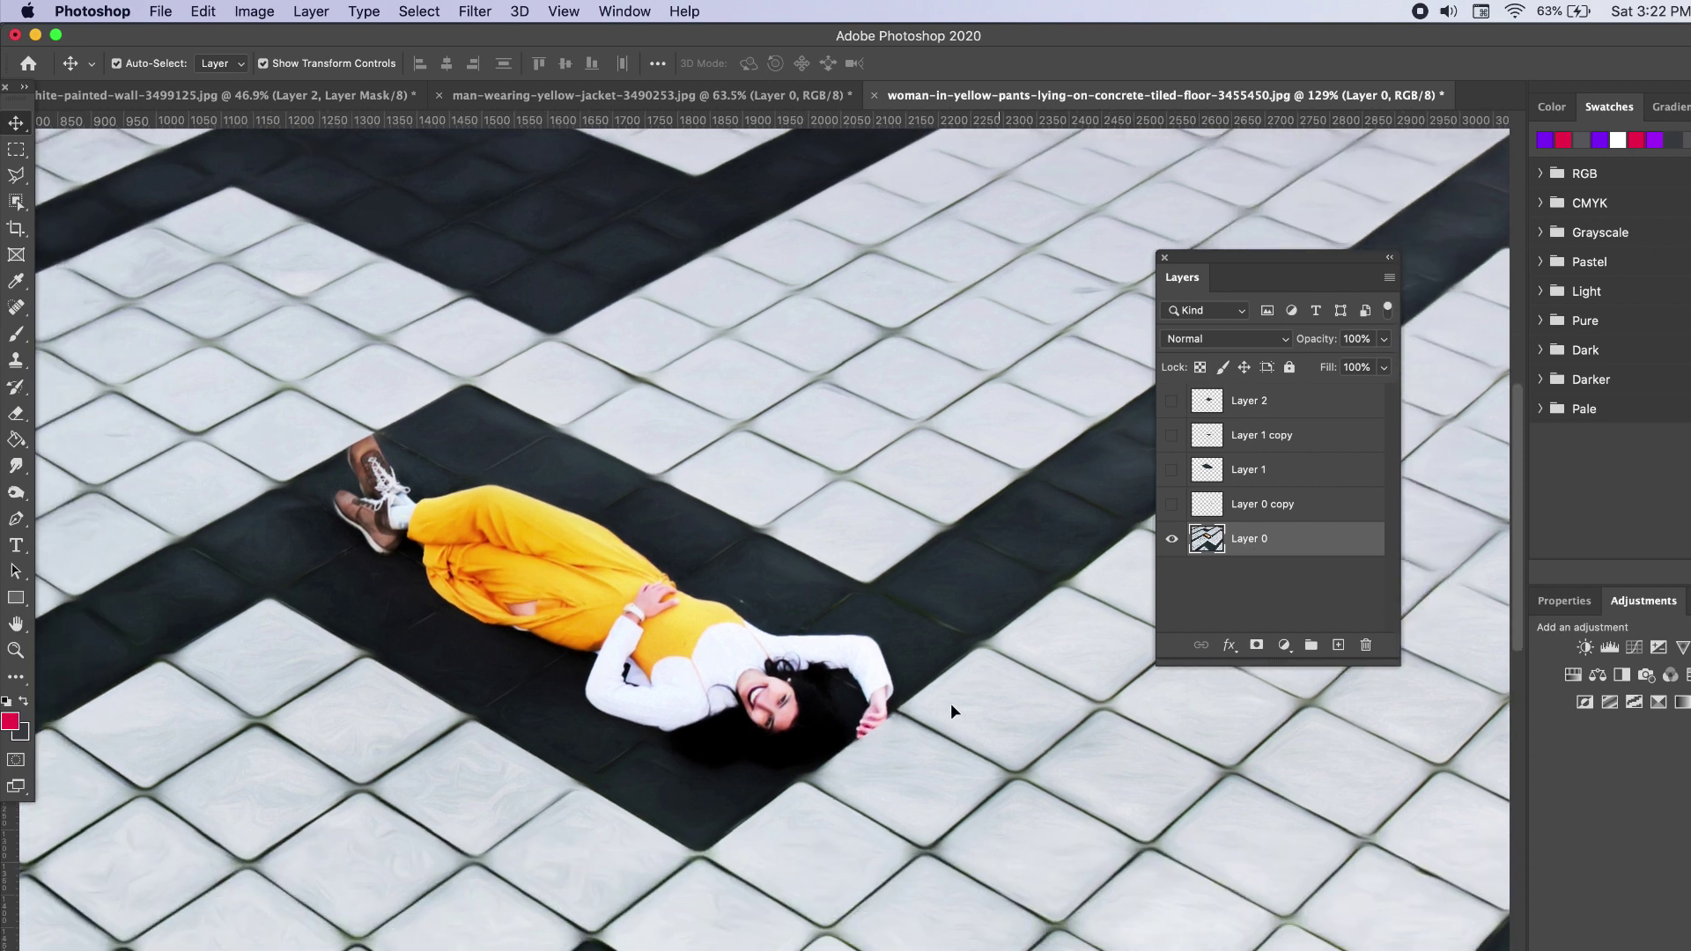
scroll(960, 701, down, 2)
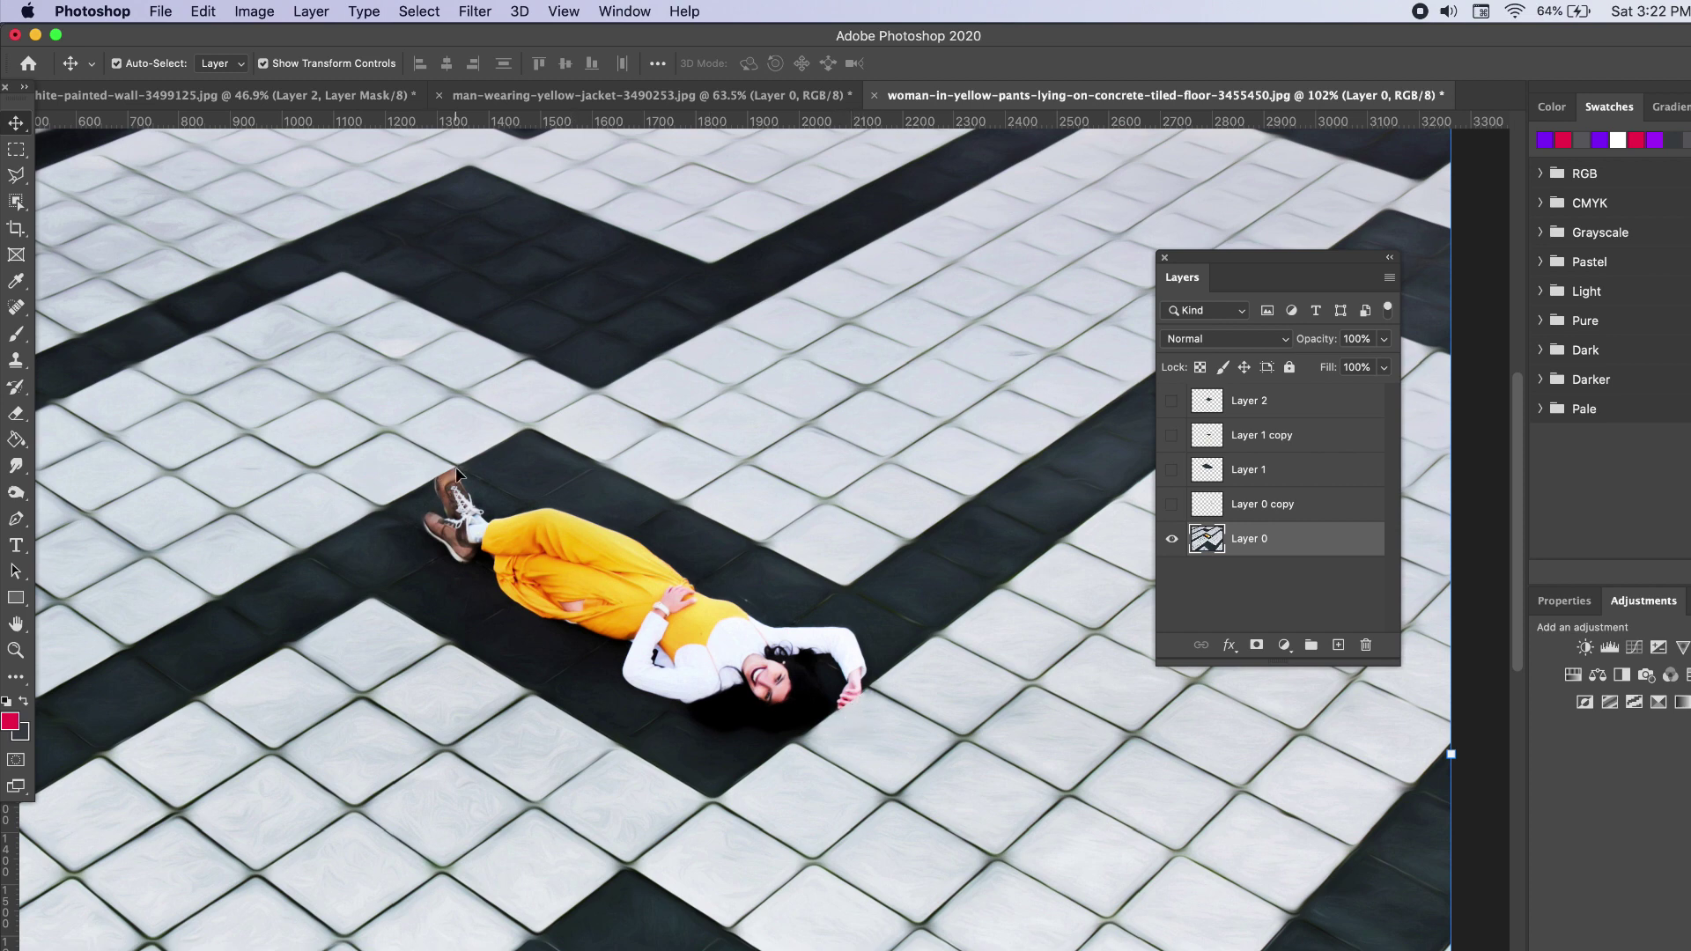
scroll(559, 784, down, 3)
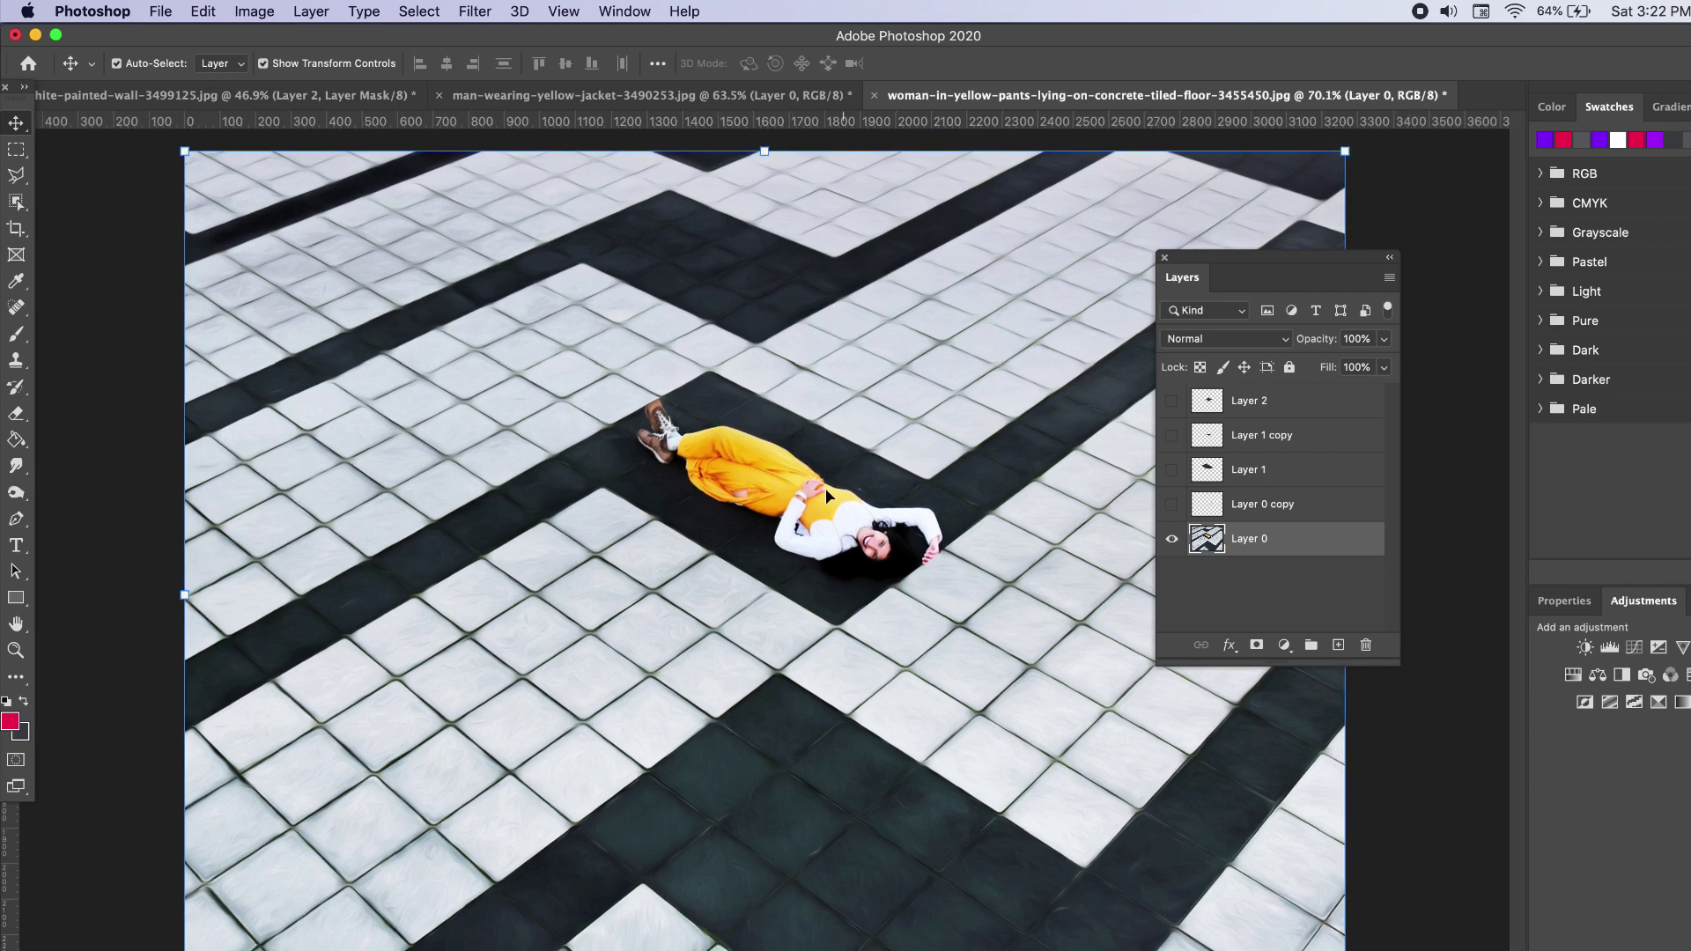
scroll(826, 488, up, 3)
scroll(722, 472, up, 1)
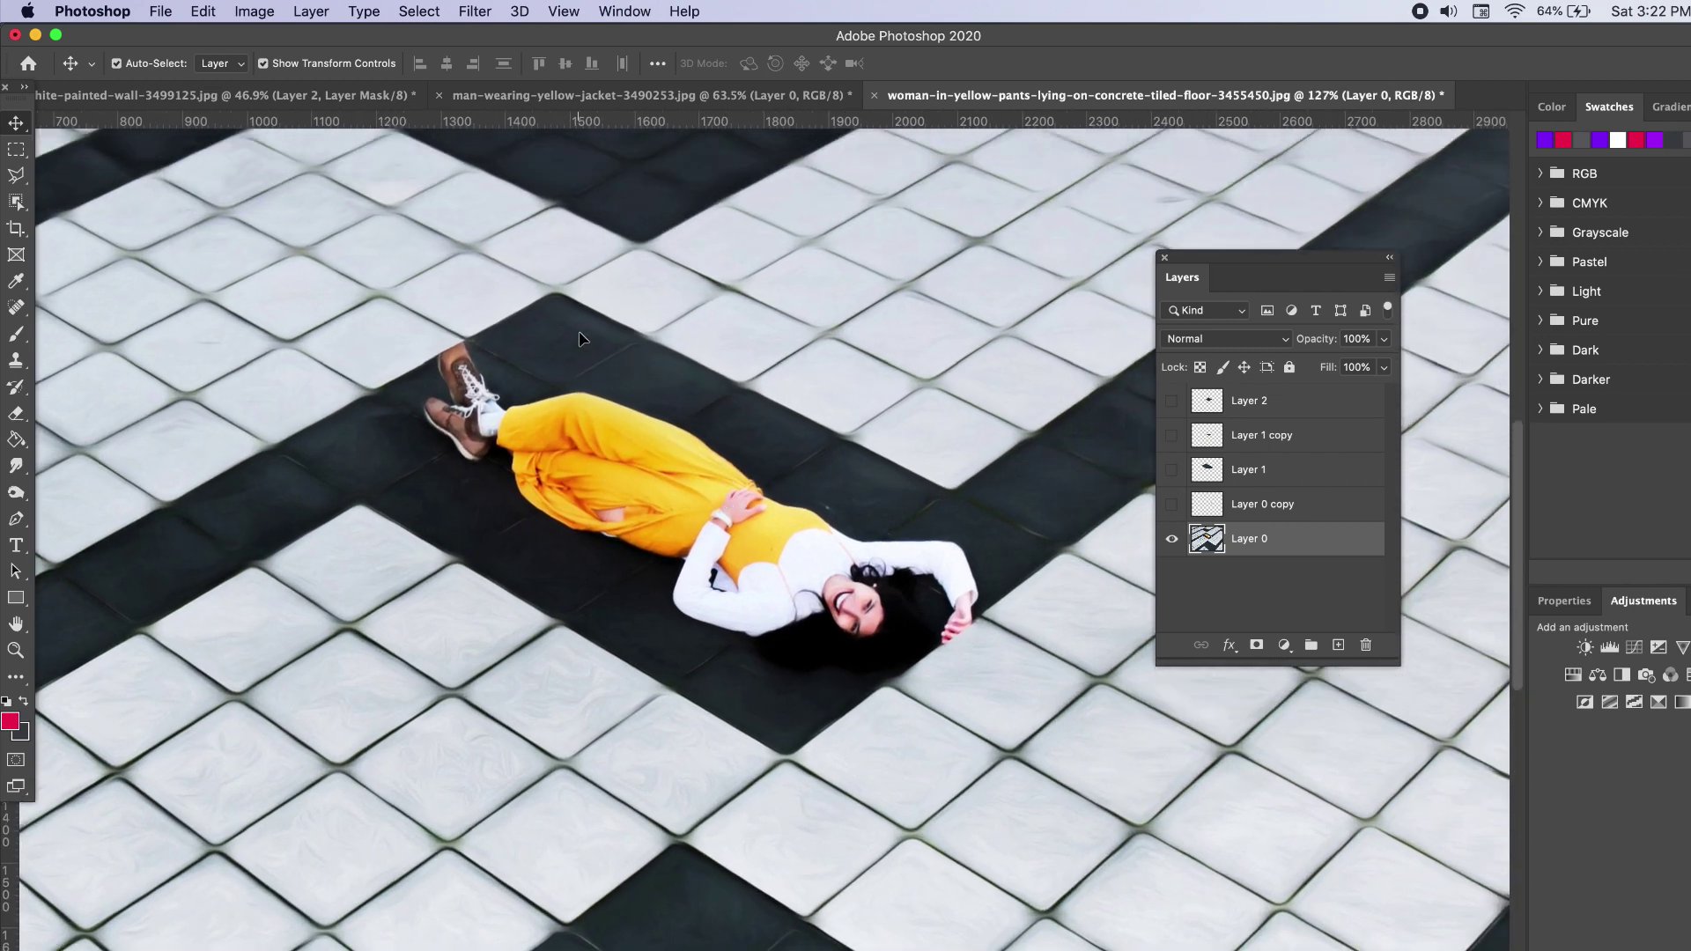
scroll(832, 685, down, 2)
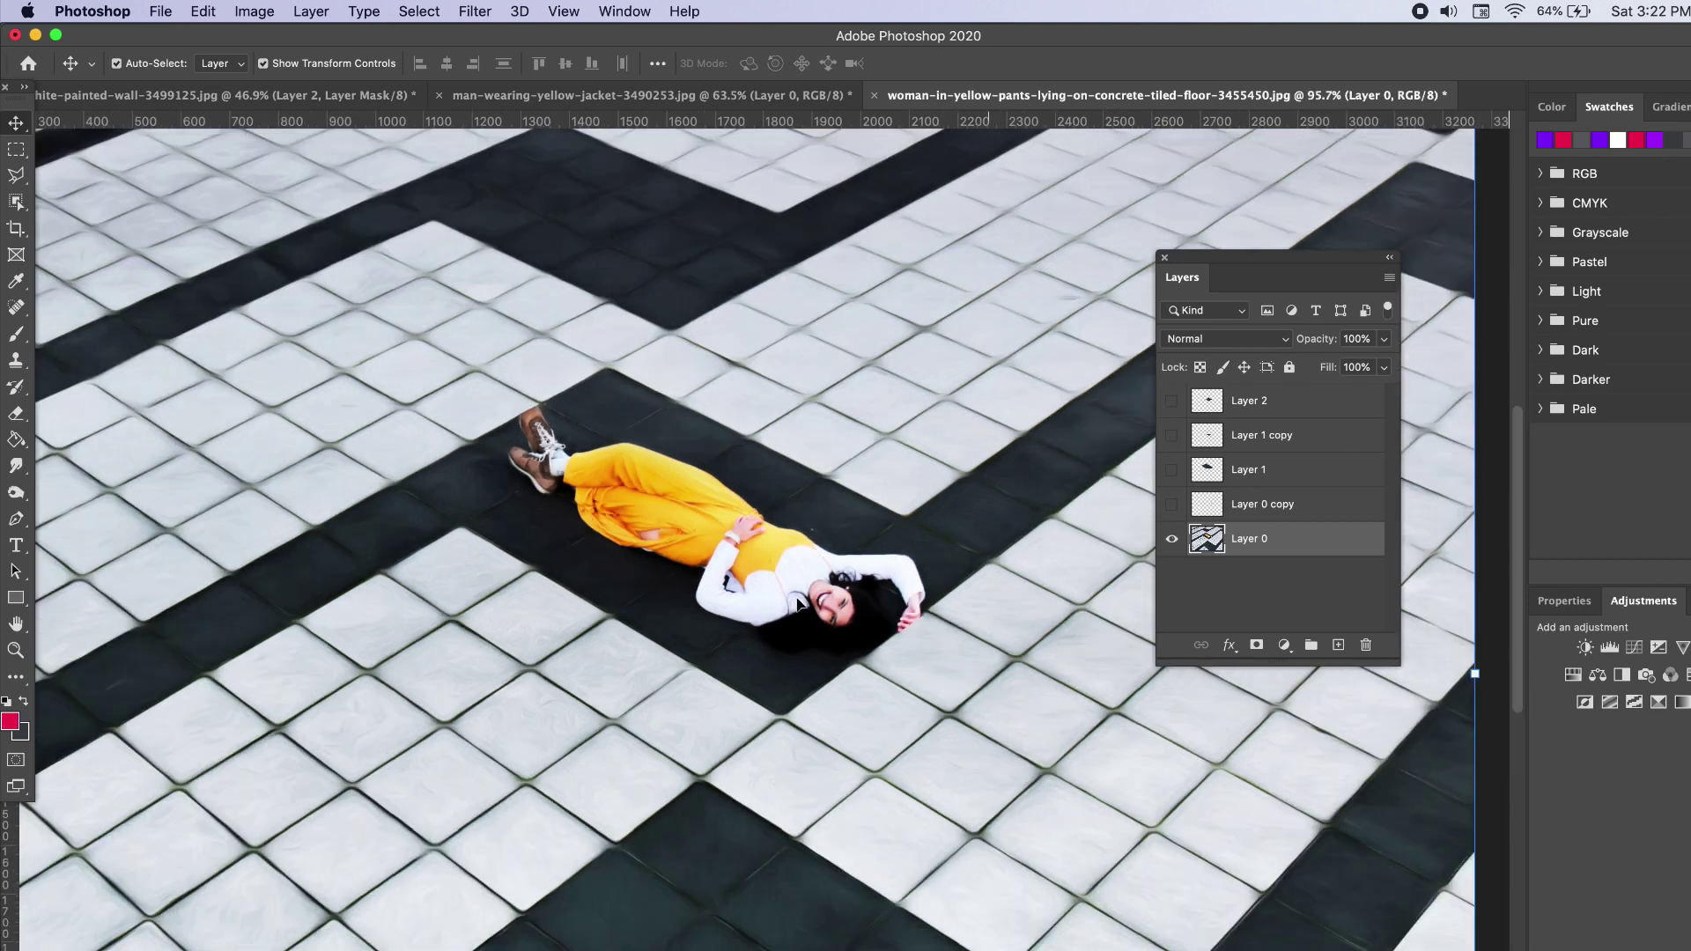
scroll(712, 870, down, 2)
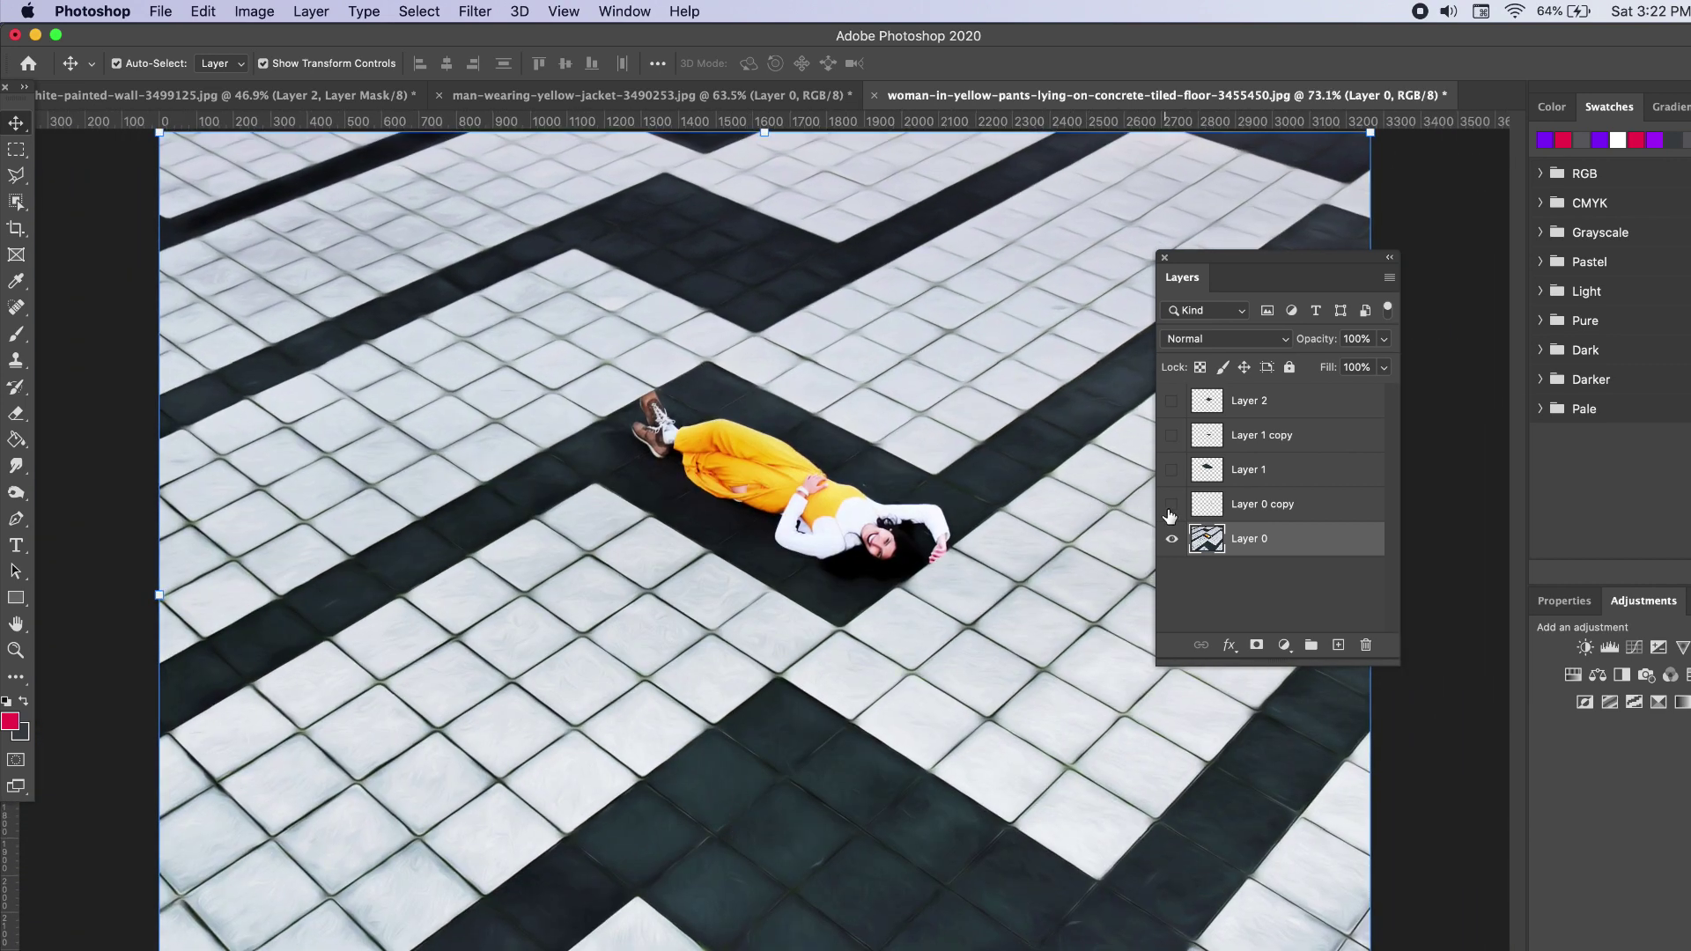
Show Layer 0 copy, Layer 1, Layer 1 copy and Layer 2, inspect the retouched floor and deselect all layers.
drag(1169, 516, 1172, 401)
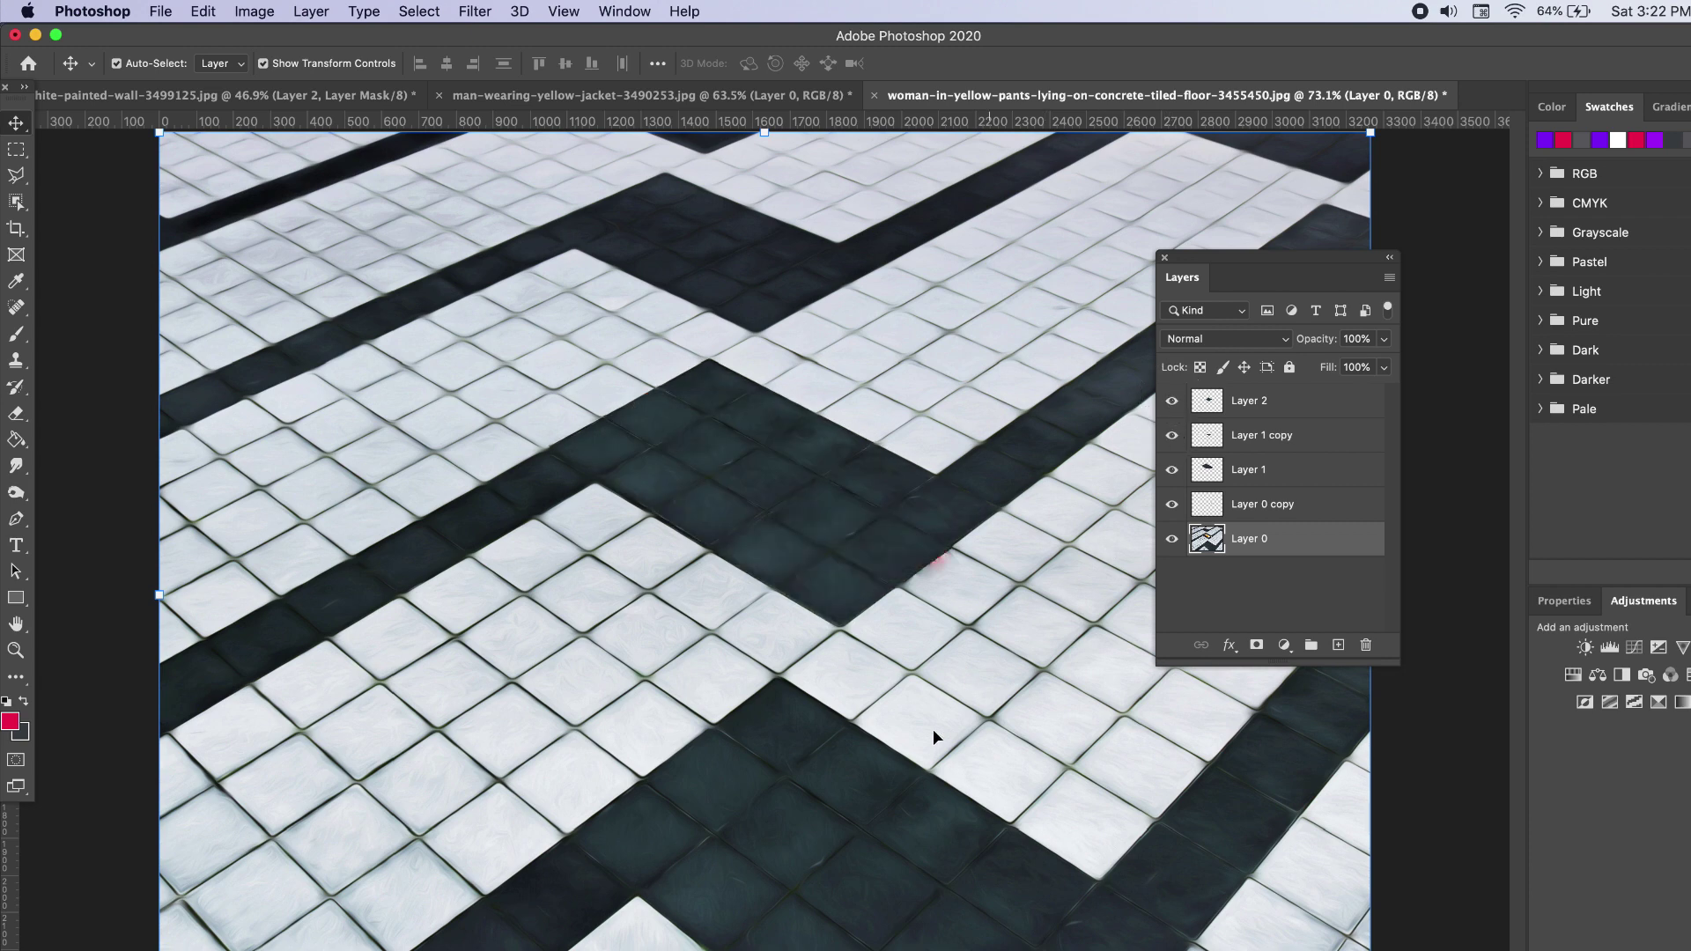
scroll(860, 779, down, 2)
scroll(892, 653, up, 5)
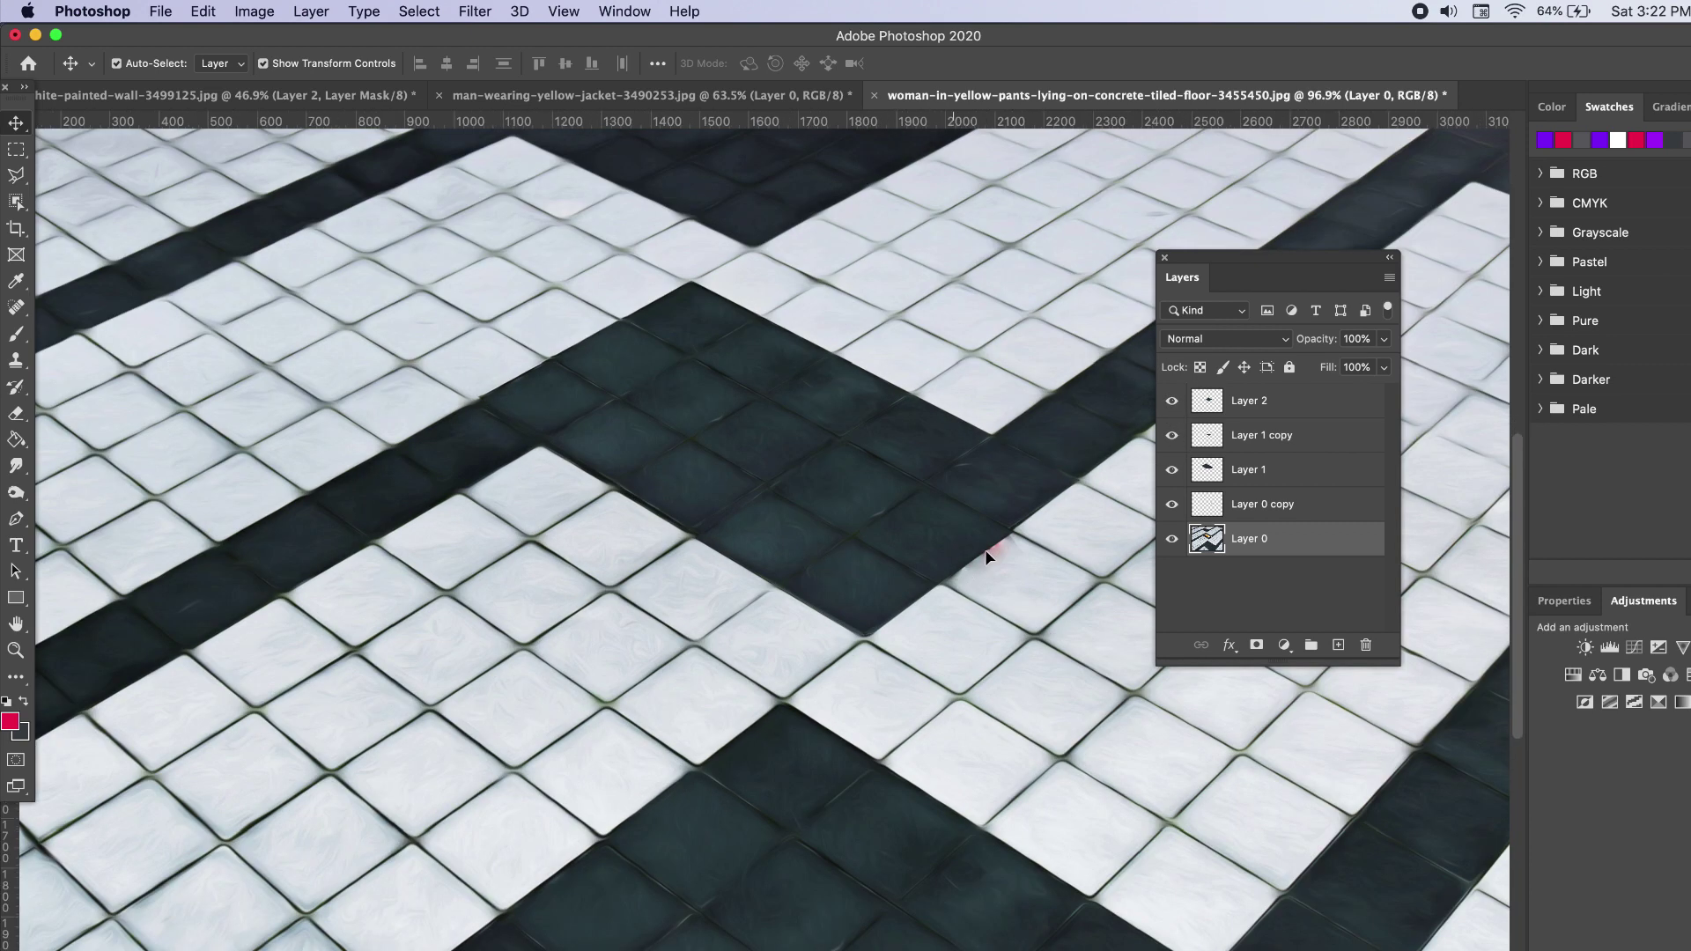
scroll(806, 749, down, 4)
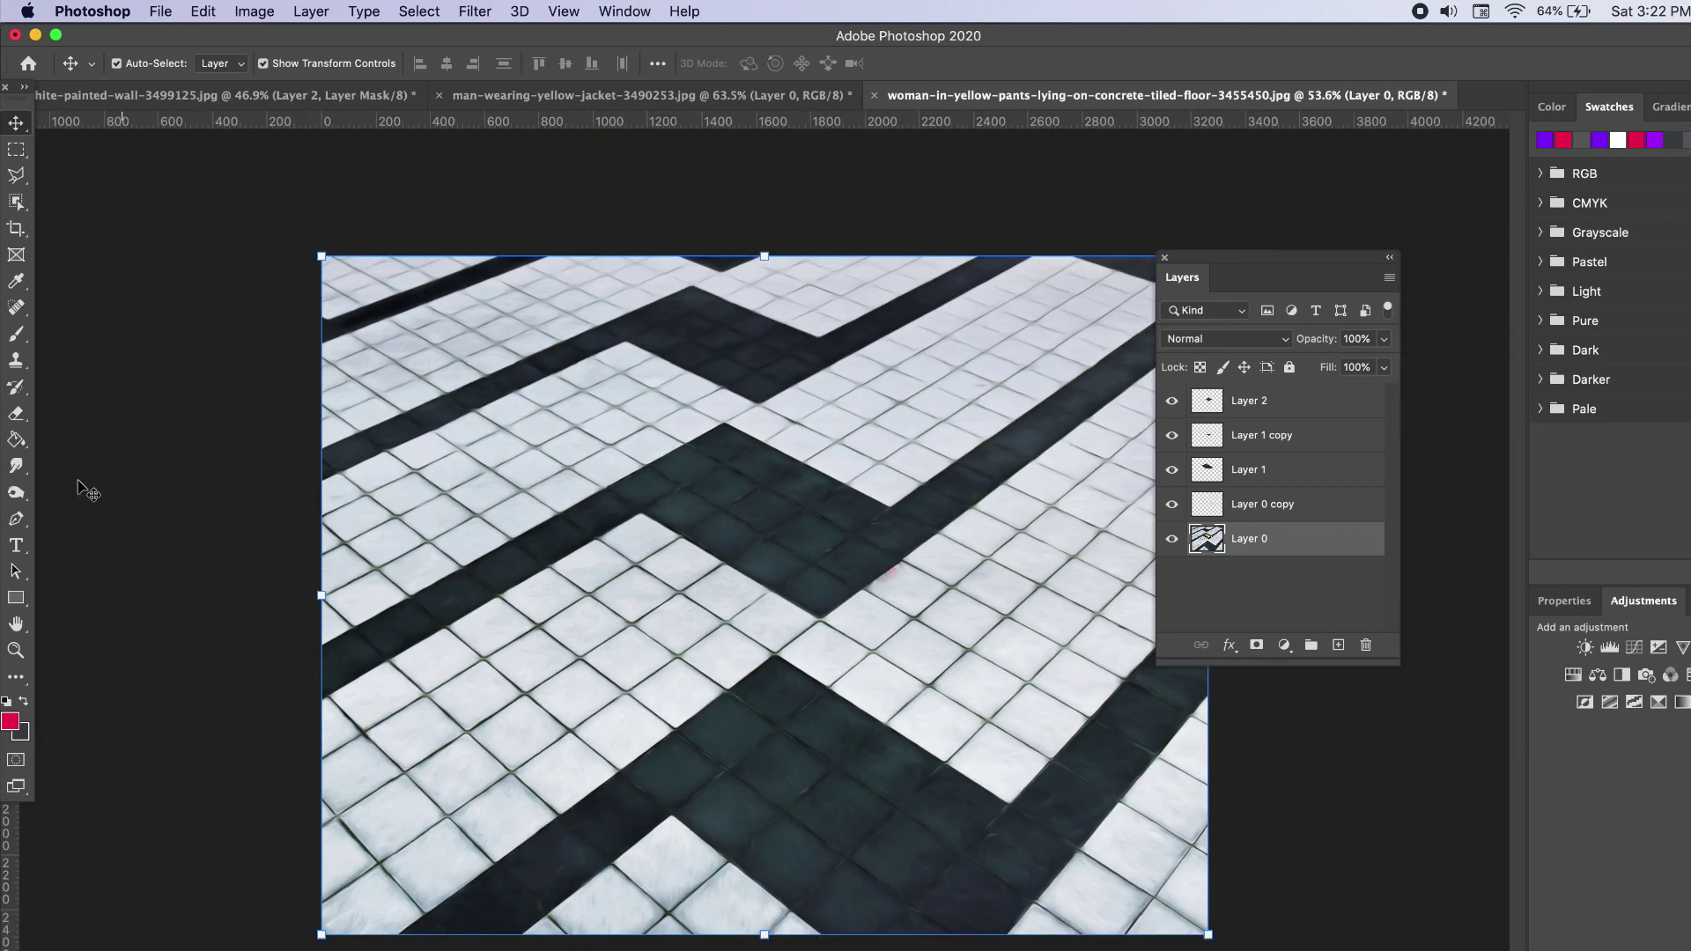
click(88, 491)
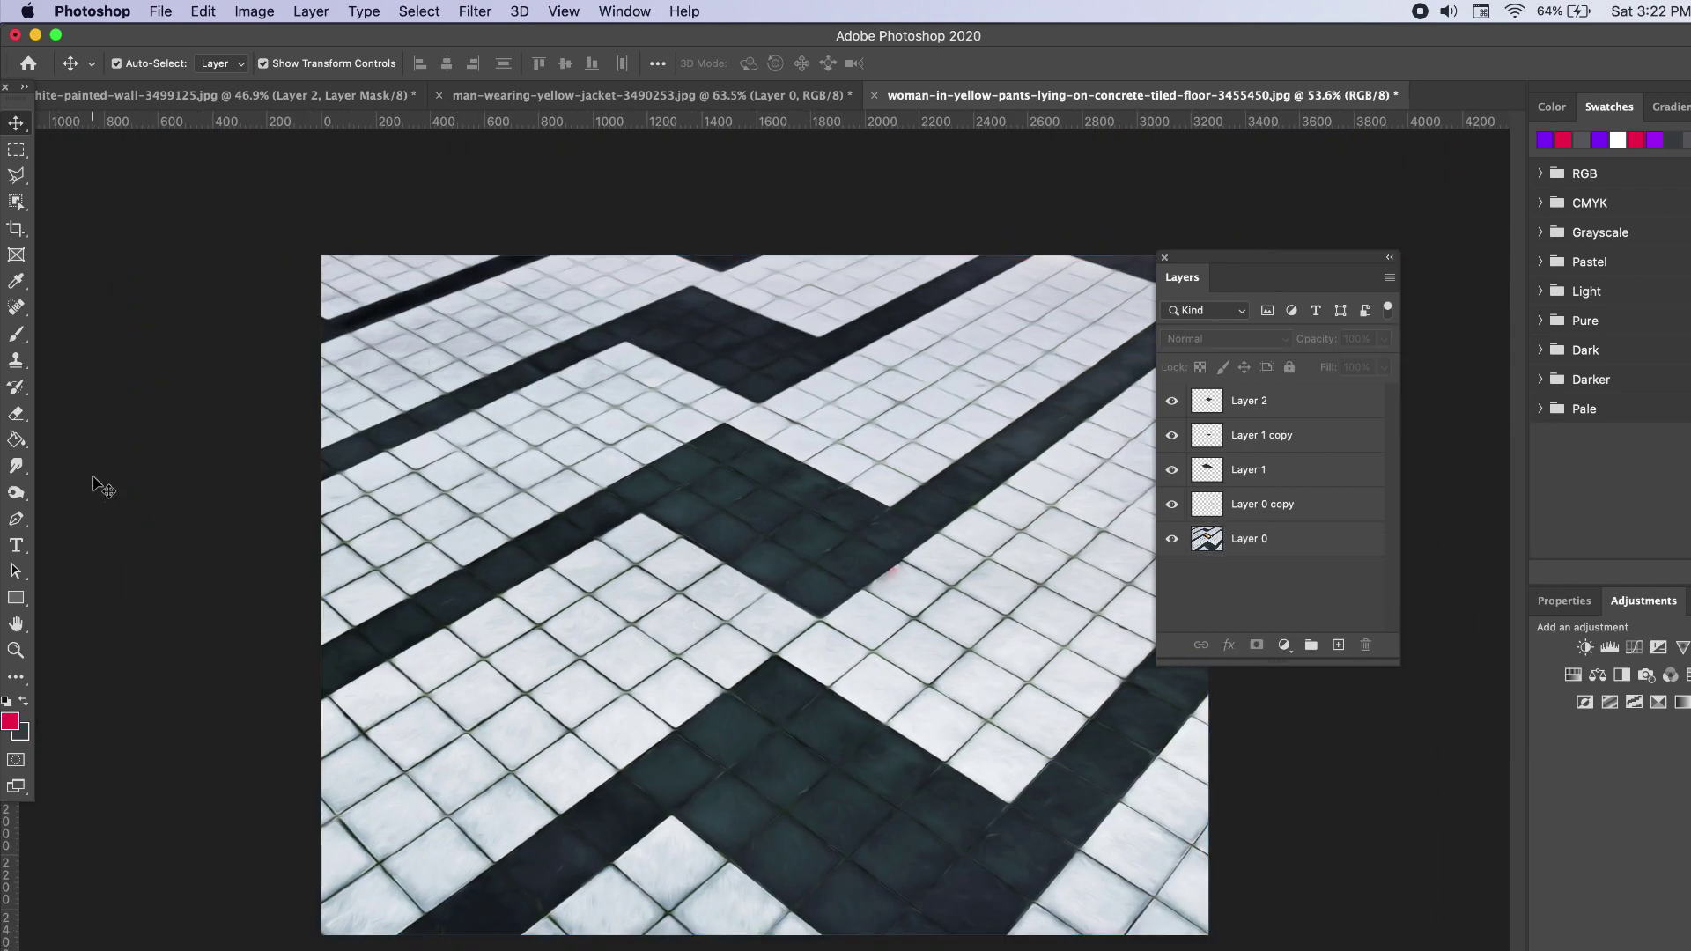